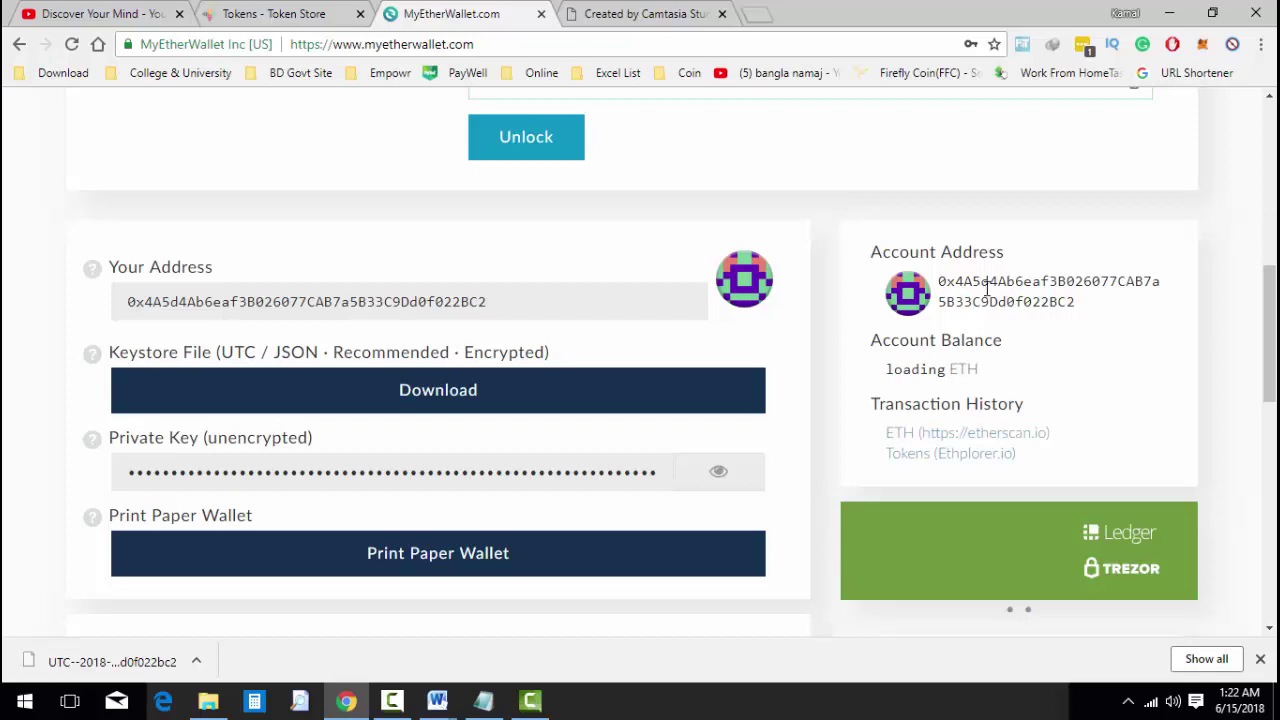
# Step: Highlight the account address of the unlocked wallet to point it out
pyautogui.moveTo(1072, 302); pyautogui.dragTo(977, 282)
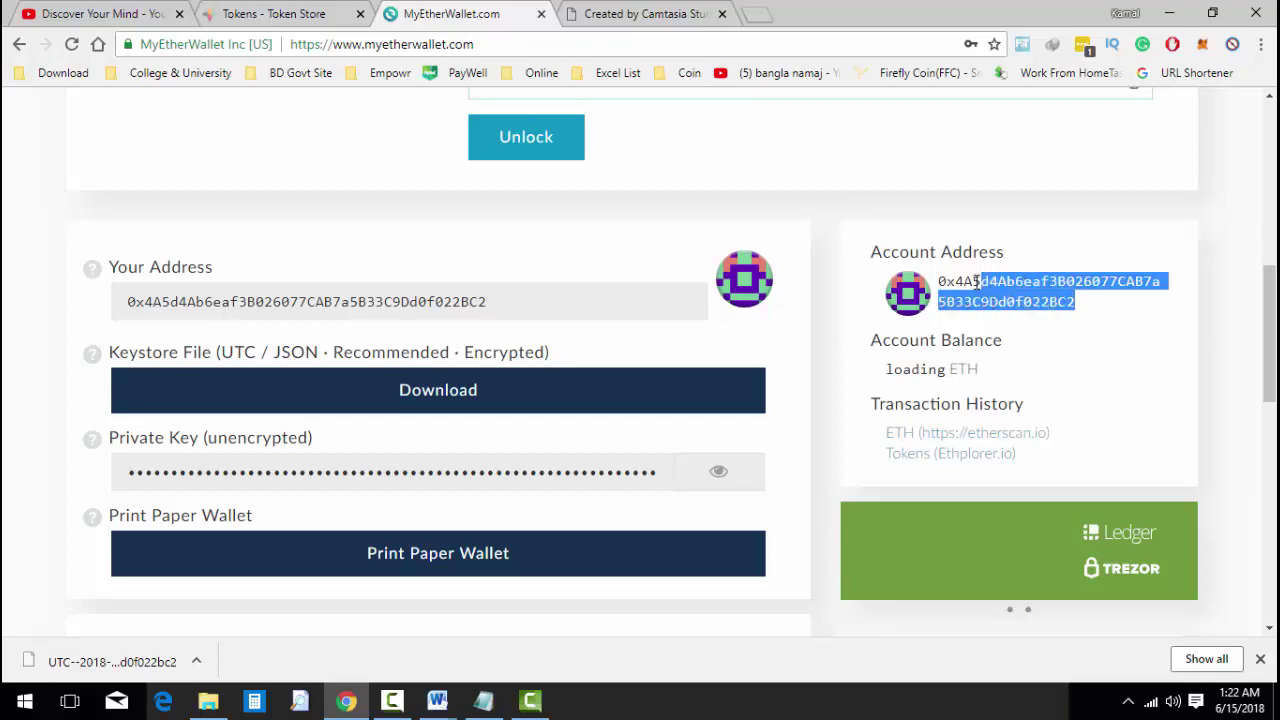
pyautogui.click(986, 282)
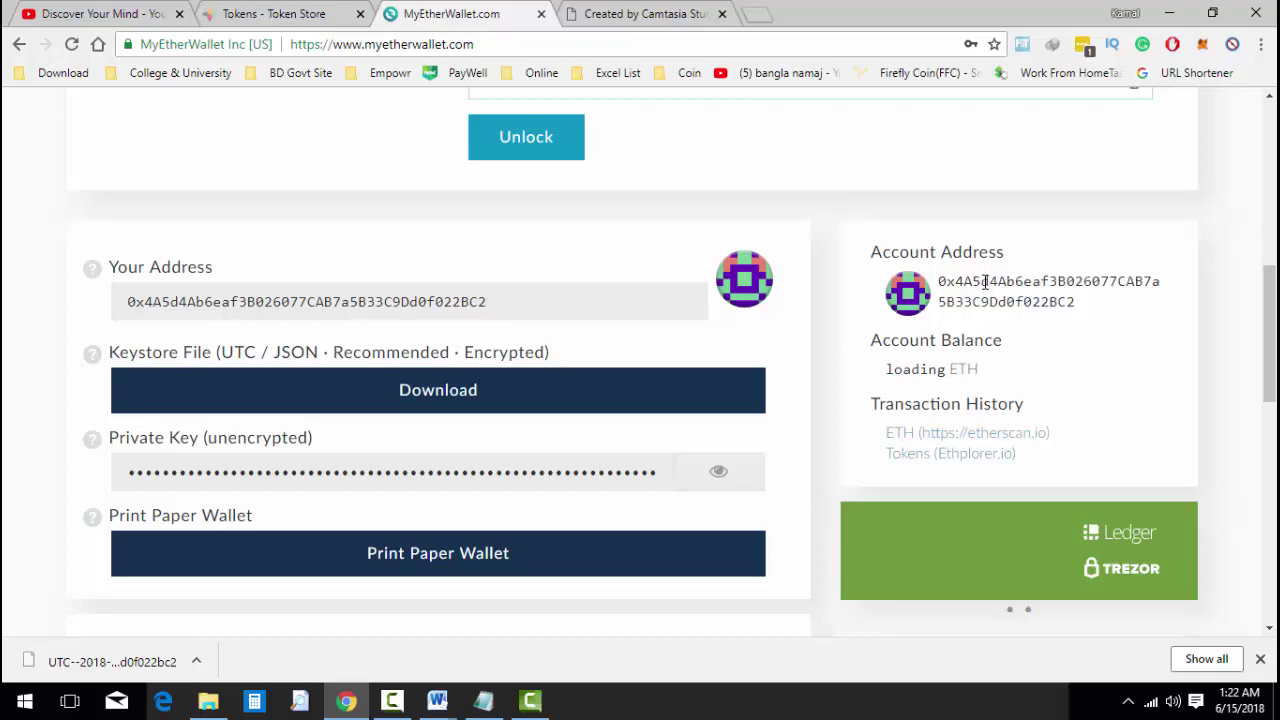
# Step: Choose Private Key as the method for accessing the wallet
pyautogui.scroll(4, 986, 282)
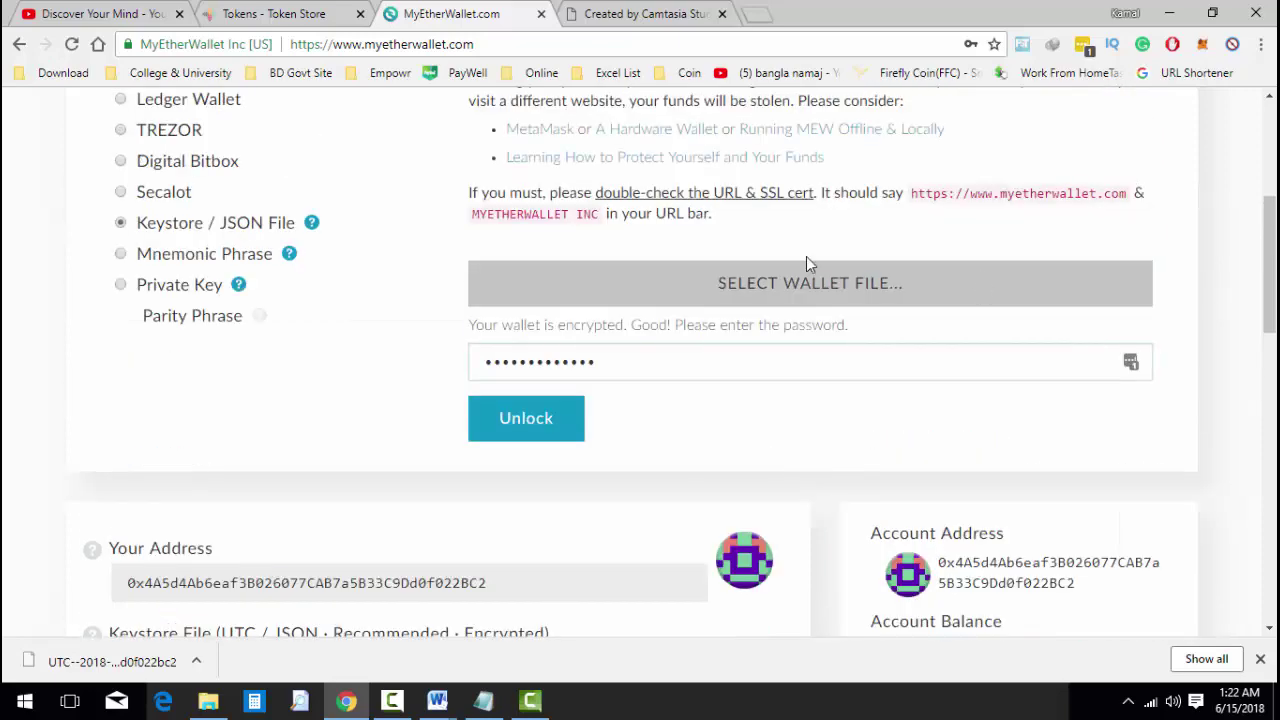
pyautogui.scroll(2, 674, 257)
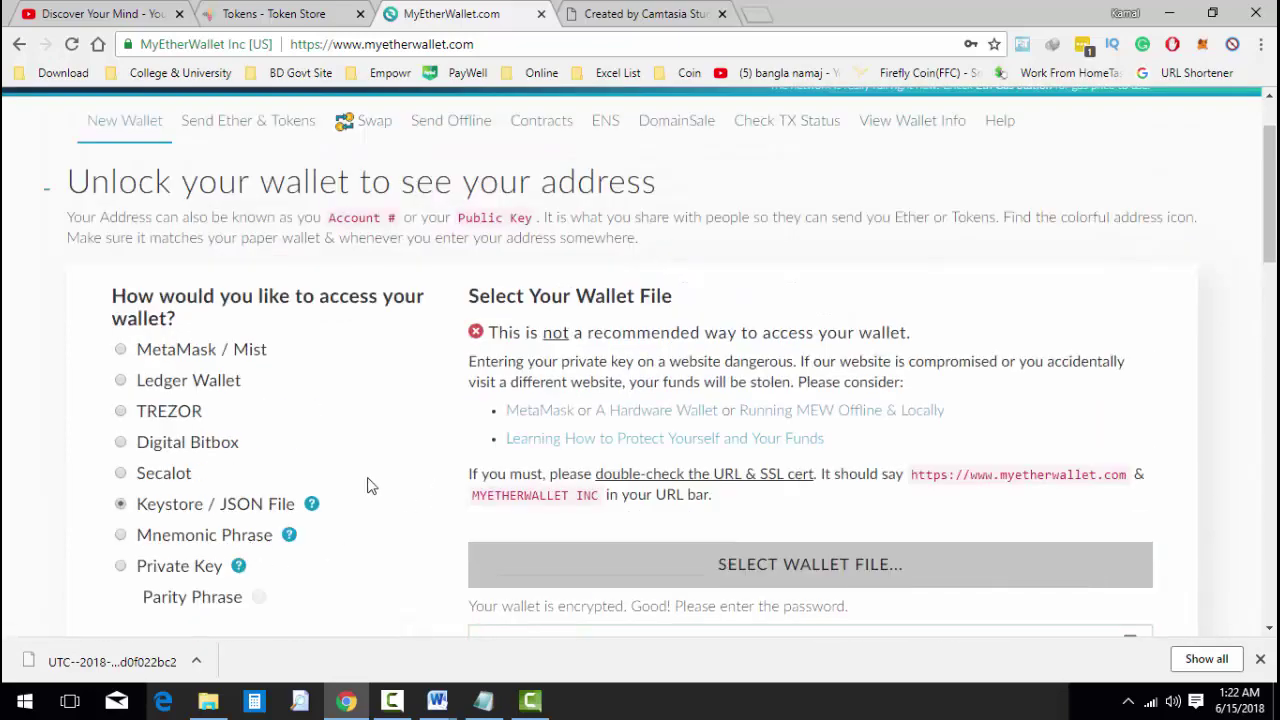
pyautogui.scroll(-2, 245, 518)
pyautogui.click(121, 379)
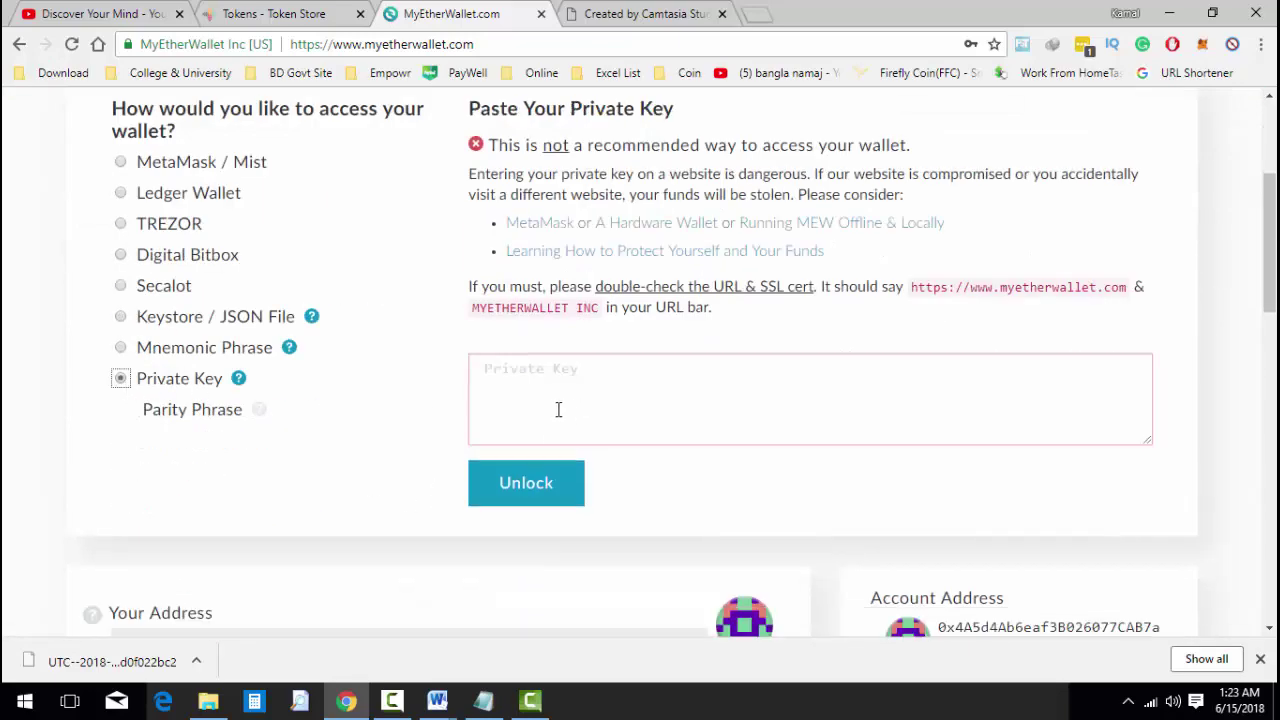
# Step: Paste the private key copied from the Notepad note into the private key field and unlock the wallet
pyautogui.click(483, 700)
pyautogui.doubleClick(316, 318)
pyautogui.hotkey('ctrl', 'c')
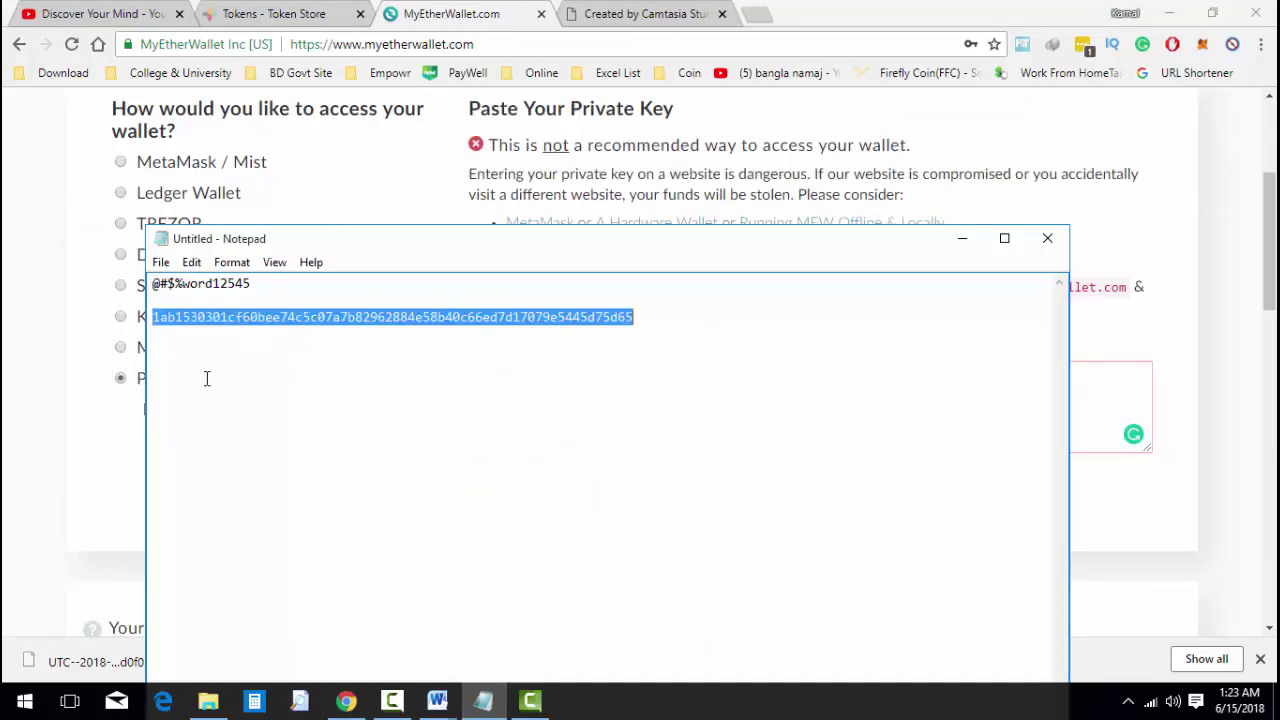
pyautogui.hotkey('alt', 'Tab')
pyautogui.click(643, 397)
pyautogui.hotkey('ctrl', 'v')
pyautogui.click(524, 499)
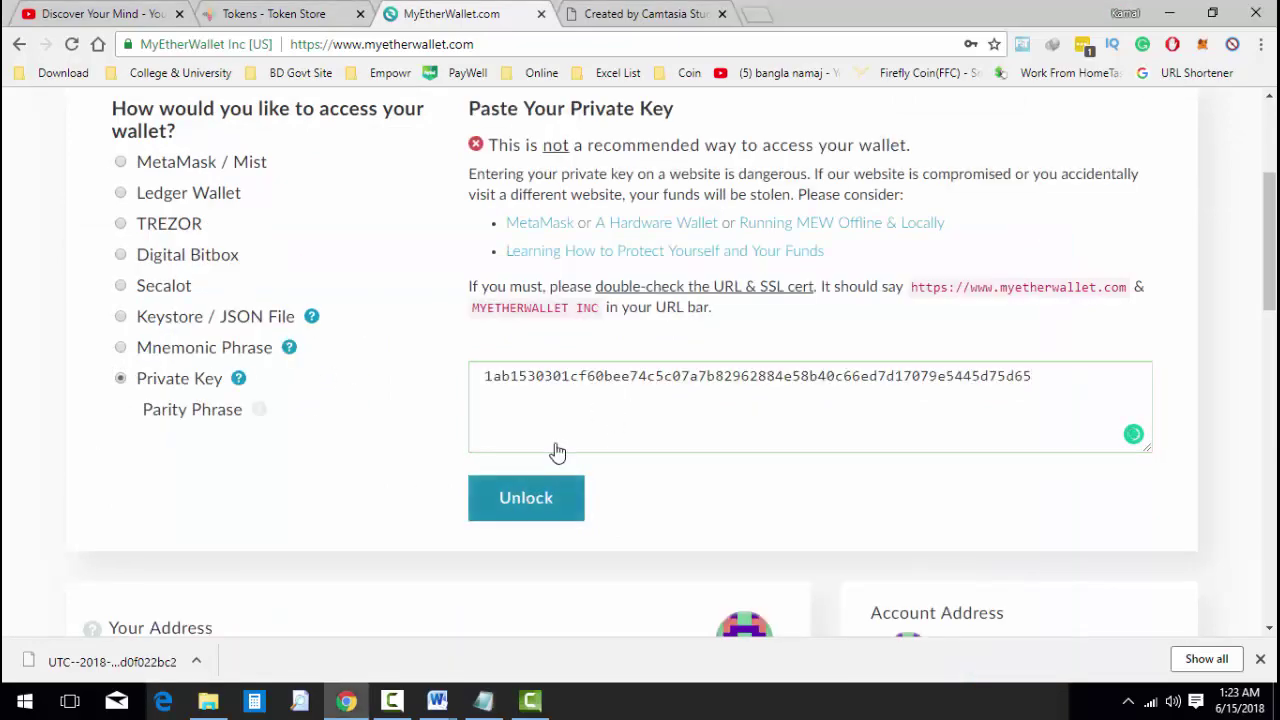
pyautogui.scroll(-3, 617, 369)
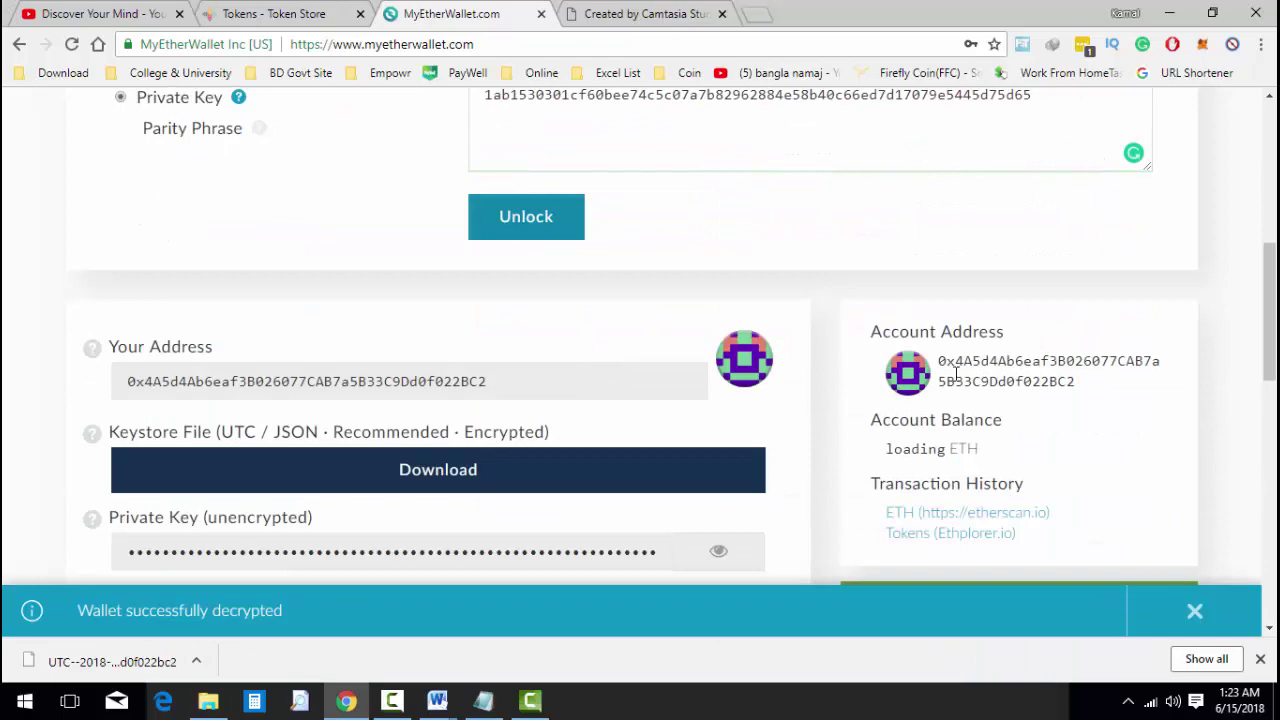
# Step: Switch the wallet access method to MetaMask / Mist and connect to MetaMask
pyautogui.scroll(2, 292, 306)
pyautogui.scroll(1, 510, 258)
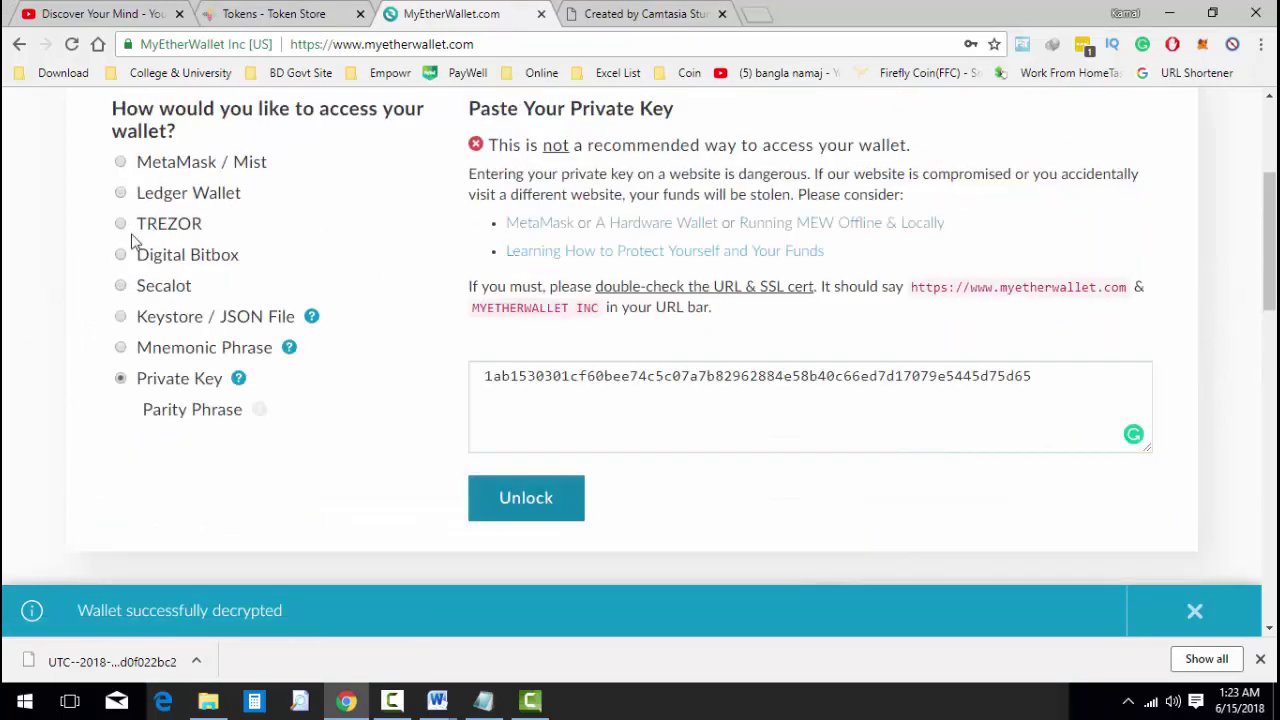
pyautogui.click(120, 162)
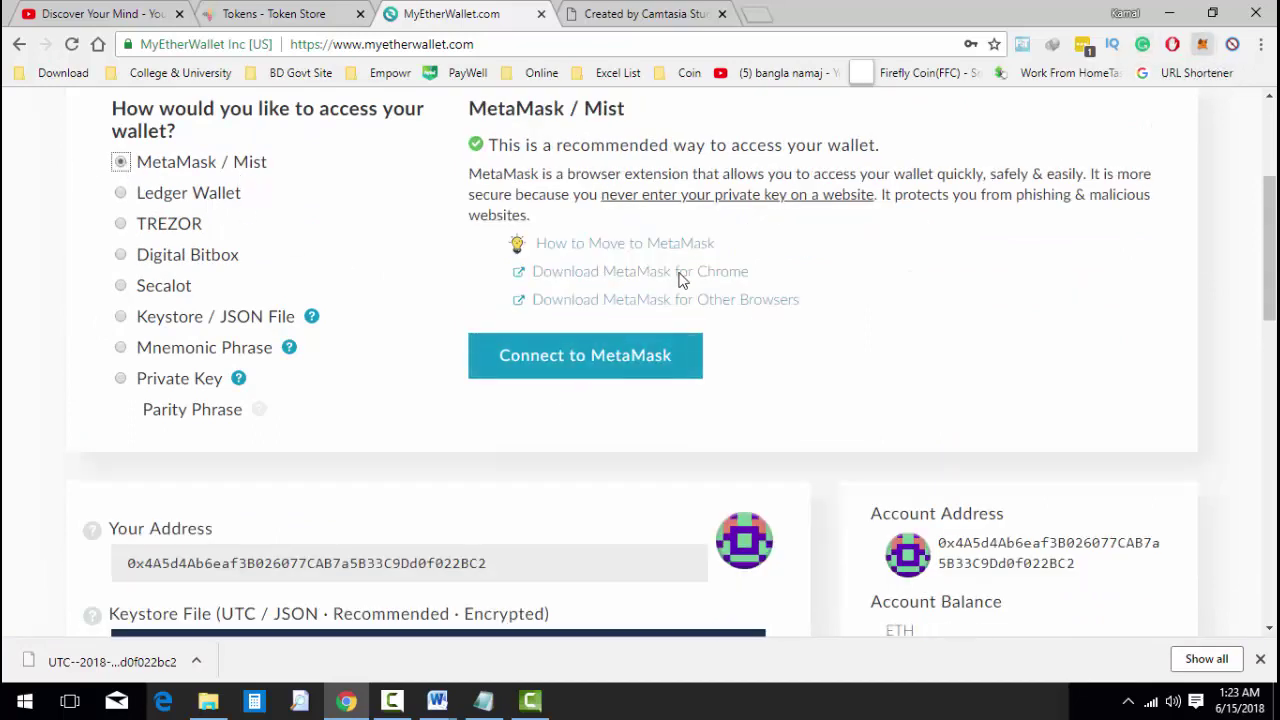
pyautogui.click(1202, 44)
pyautogui.click(615, 370)
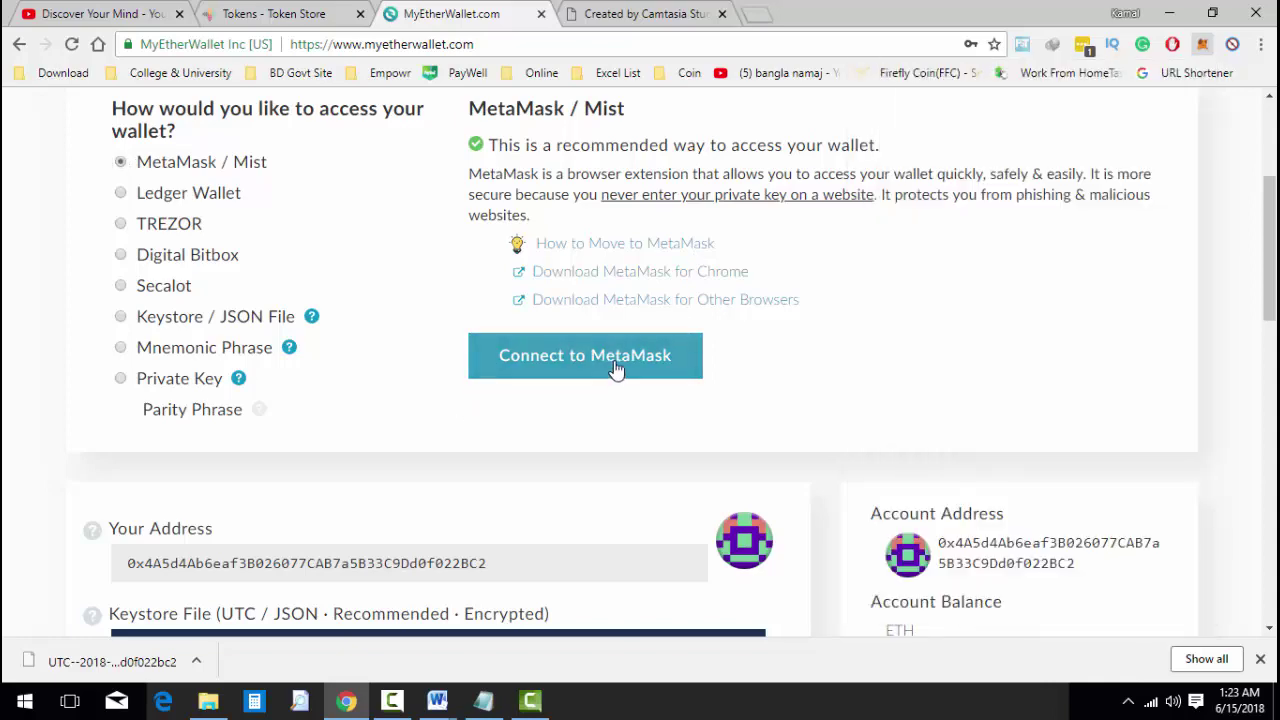
# Step: Examine the account address and balance of the wallet connected through MetaMask
pyautogui.scroll(-3, 600, 366)
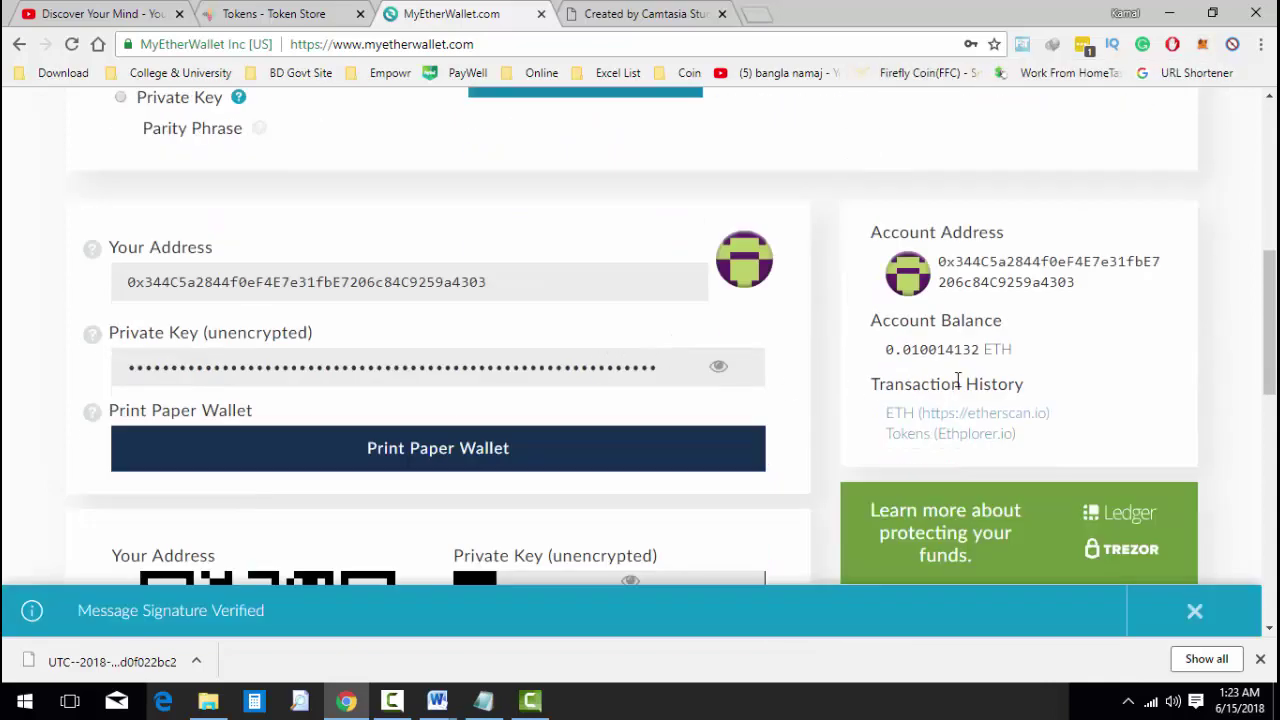
pyautogui.moveTo(942, 263); pyautogui.dragTo(1075, 282)
pyautogui.click(931, 360)
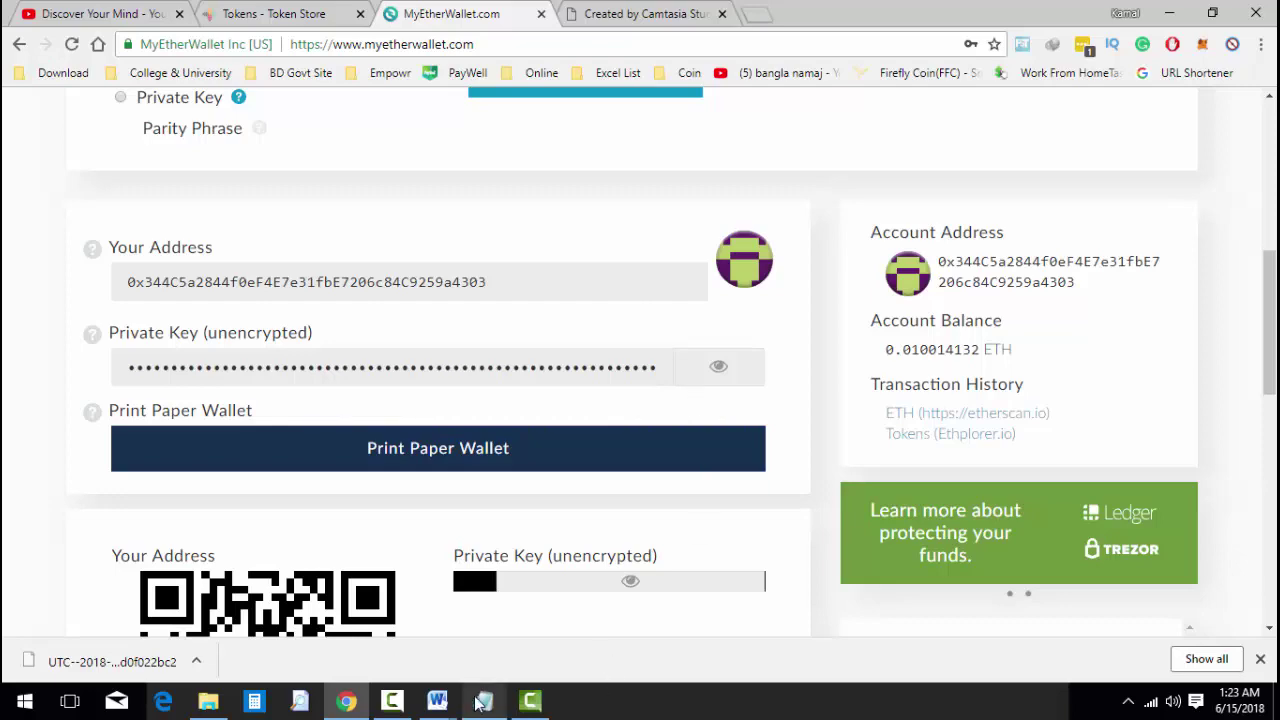
# Step: Switch to the Word document on ERC-20 wallets and review its topic outline, then minimize it
pyautogui.moveTo(437, 700)
pyautogui.click(548, 633)
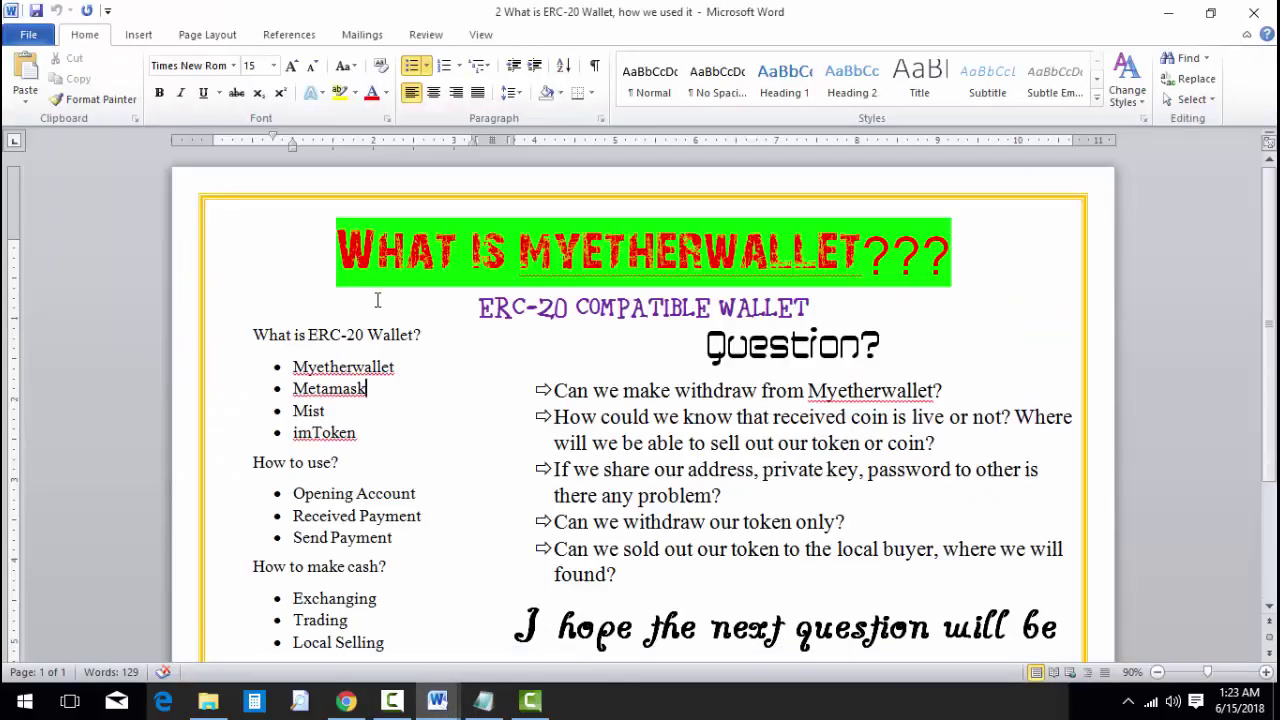
pyautogui.scroll(-2, 419, 393)
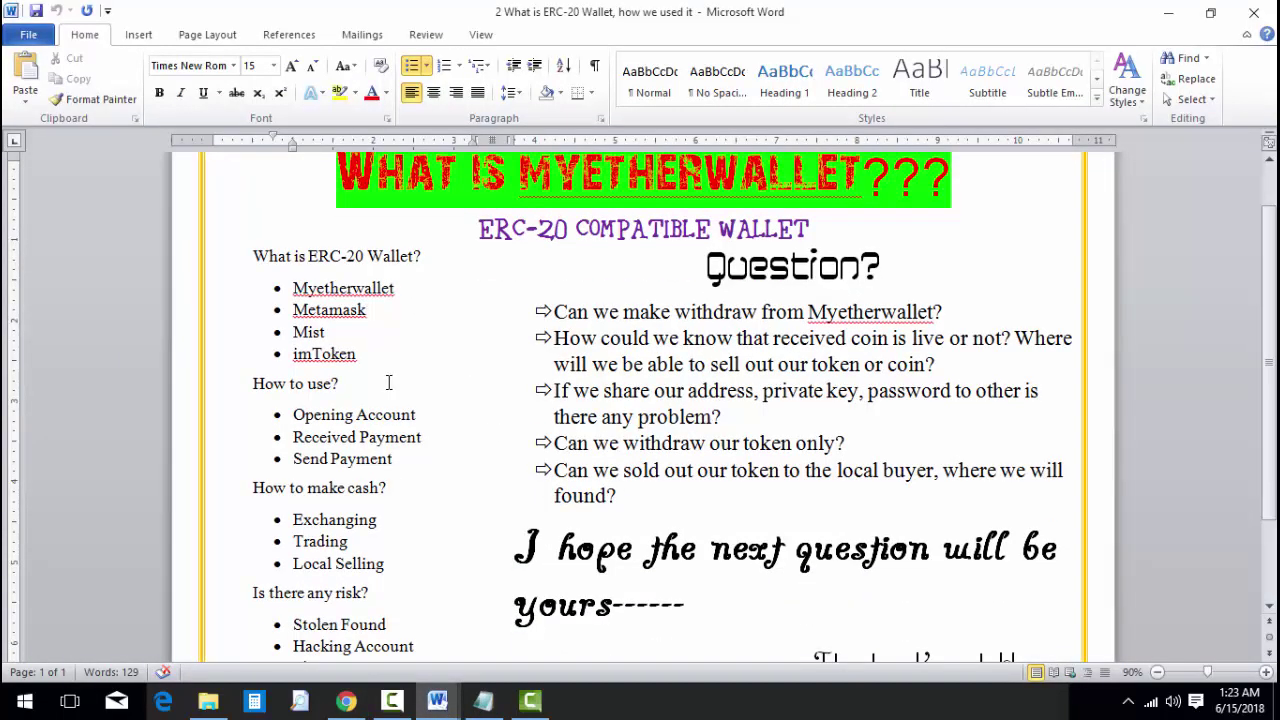
pyautogui.scroll(-3, 389, 383)
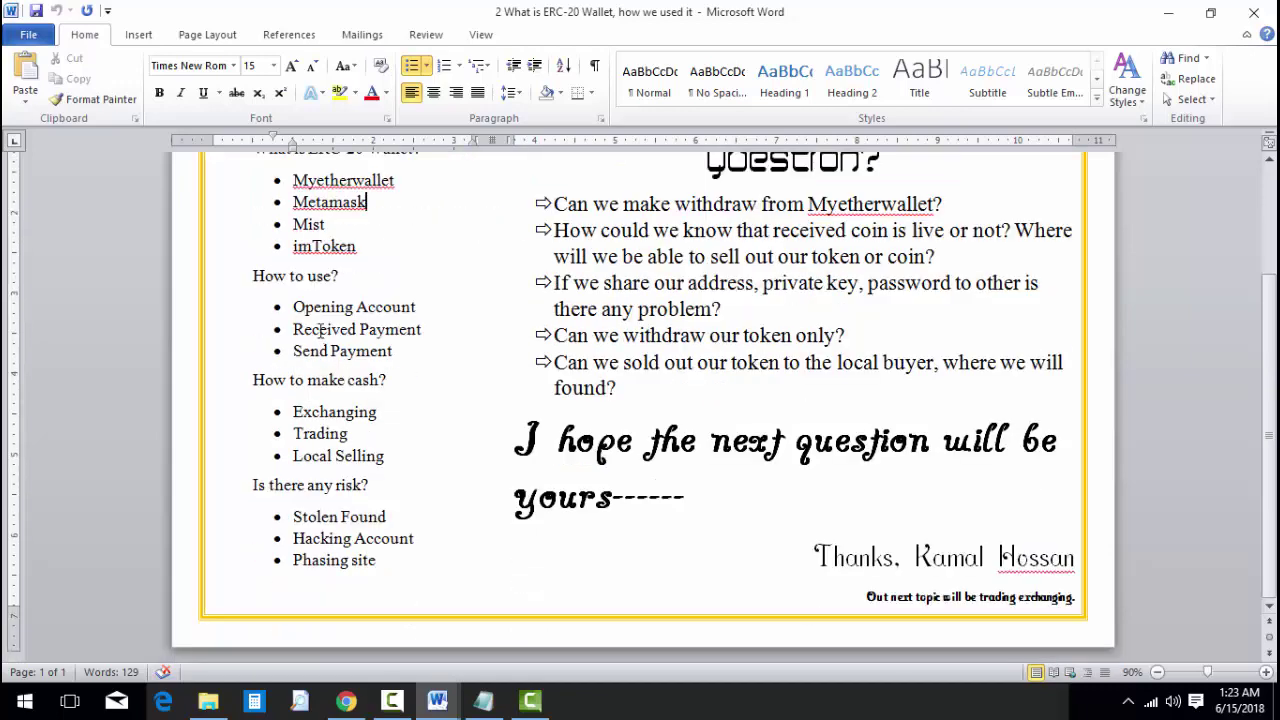
pyautogui.scroll(1, 317, 330)
pyautogui.scroll(-1, 304, 473)
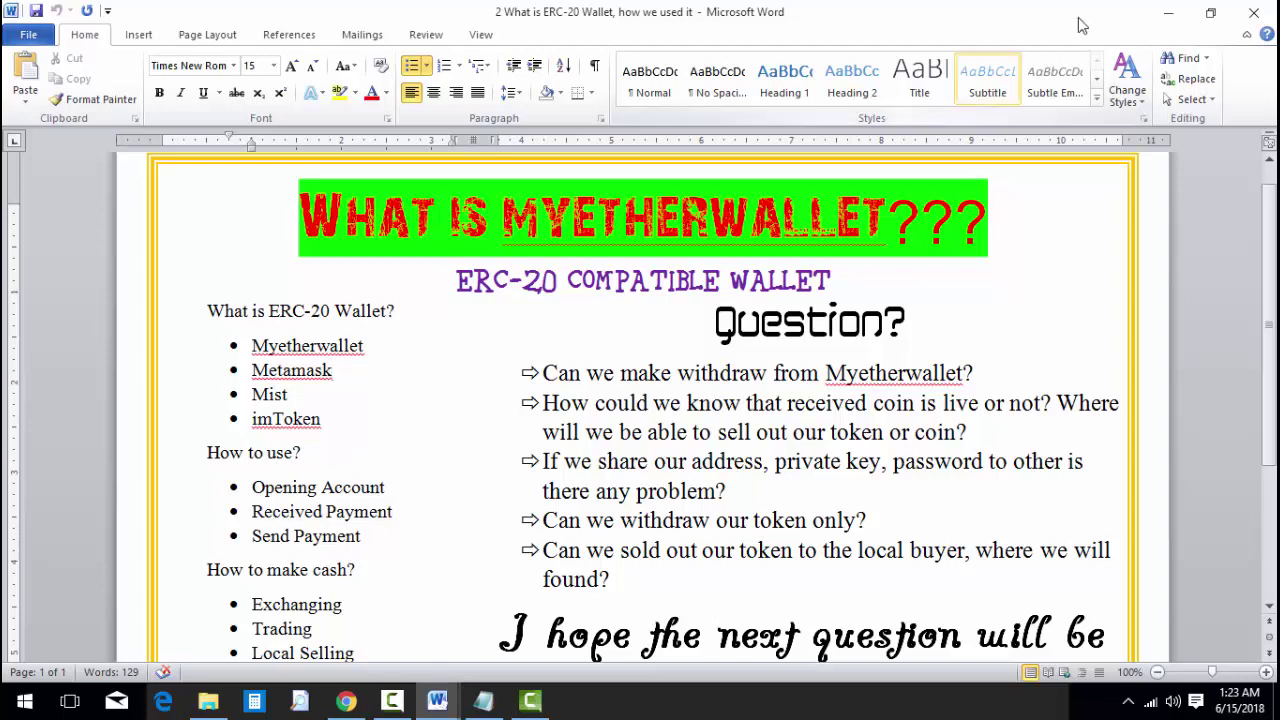
pyautogui.click(1168, 14)
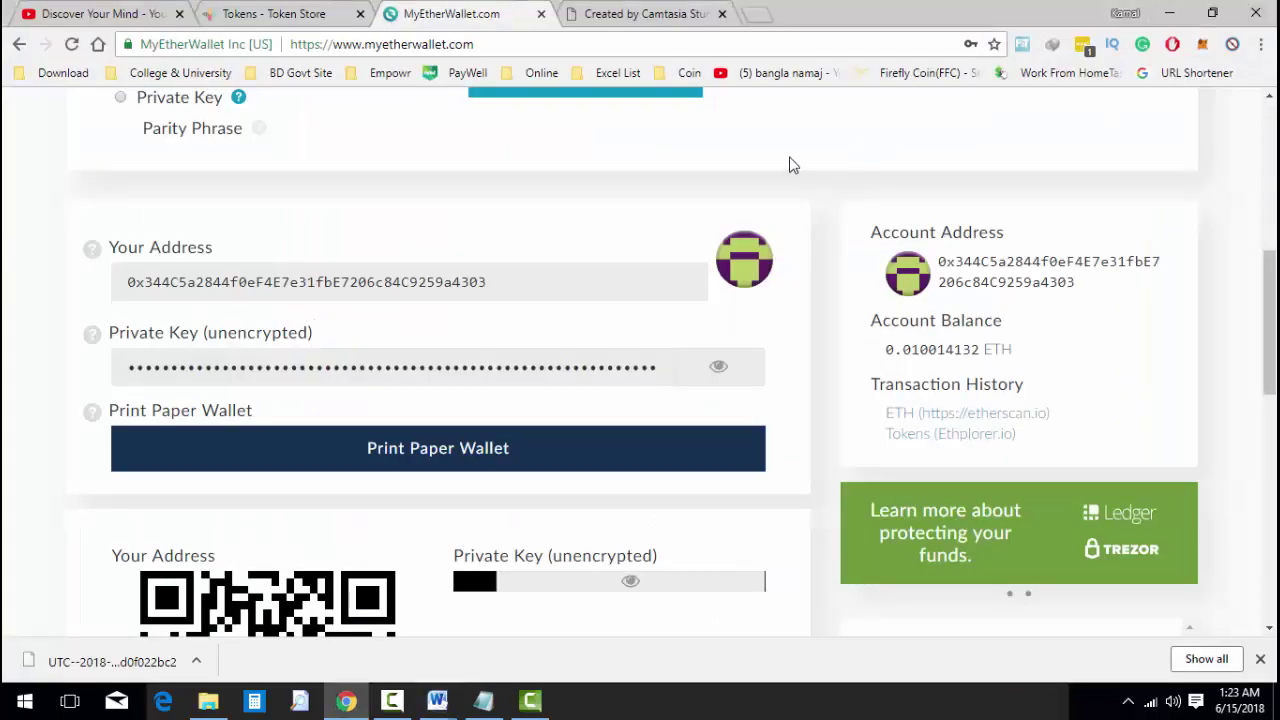
pyautogui.doubleClick(998, 281)
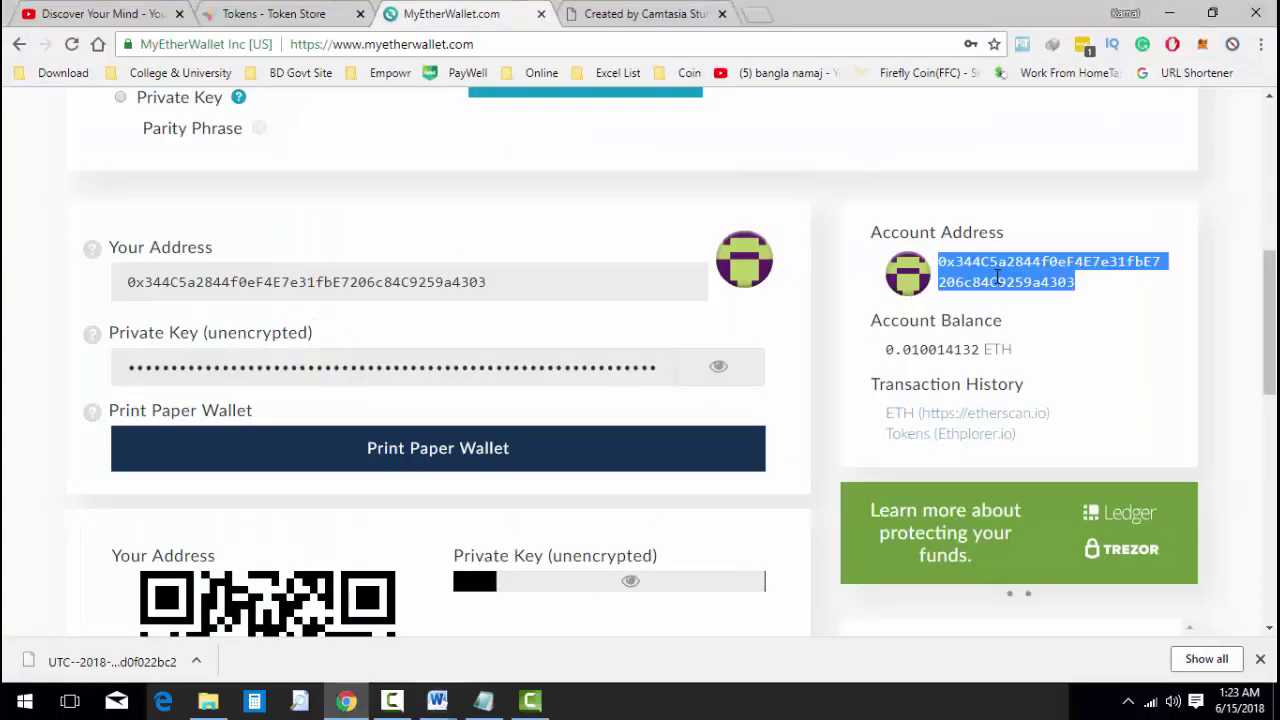
pyautogui.click(953, 257)
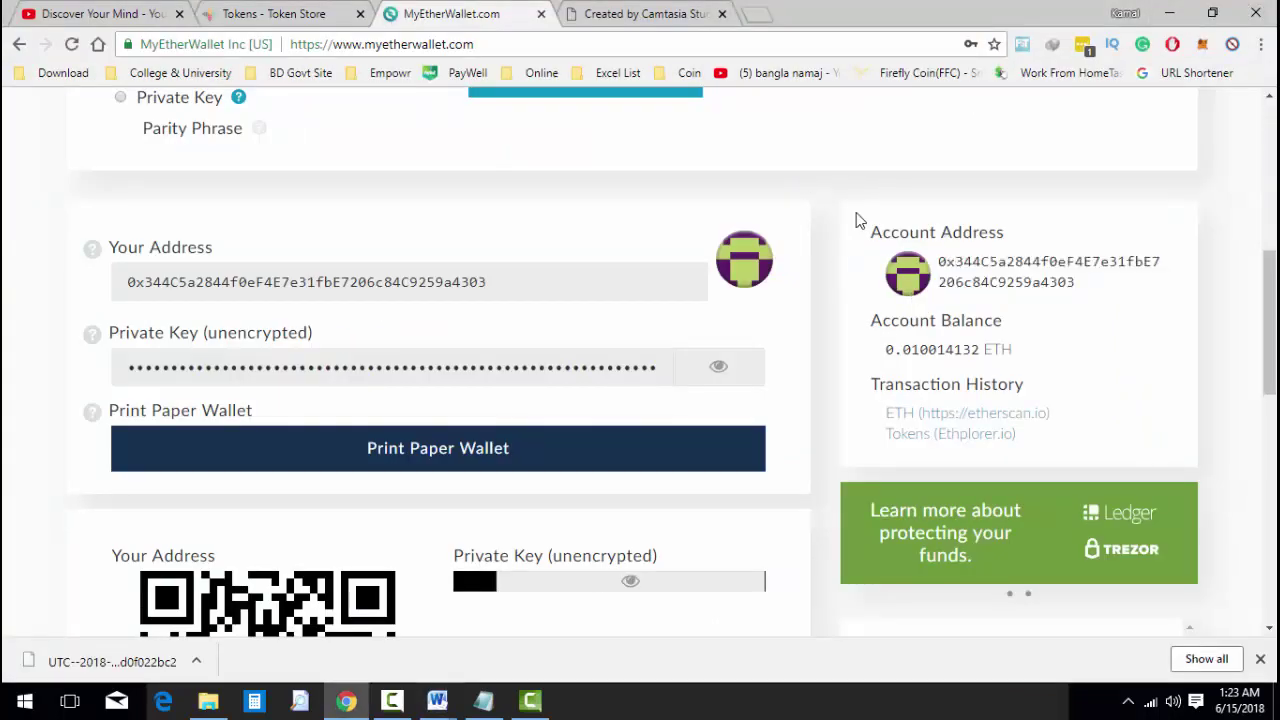
pyautogui.press('Print')
pyautogui.moveTo(780, 180); pyautogui.dragTo(1220, 460)
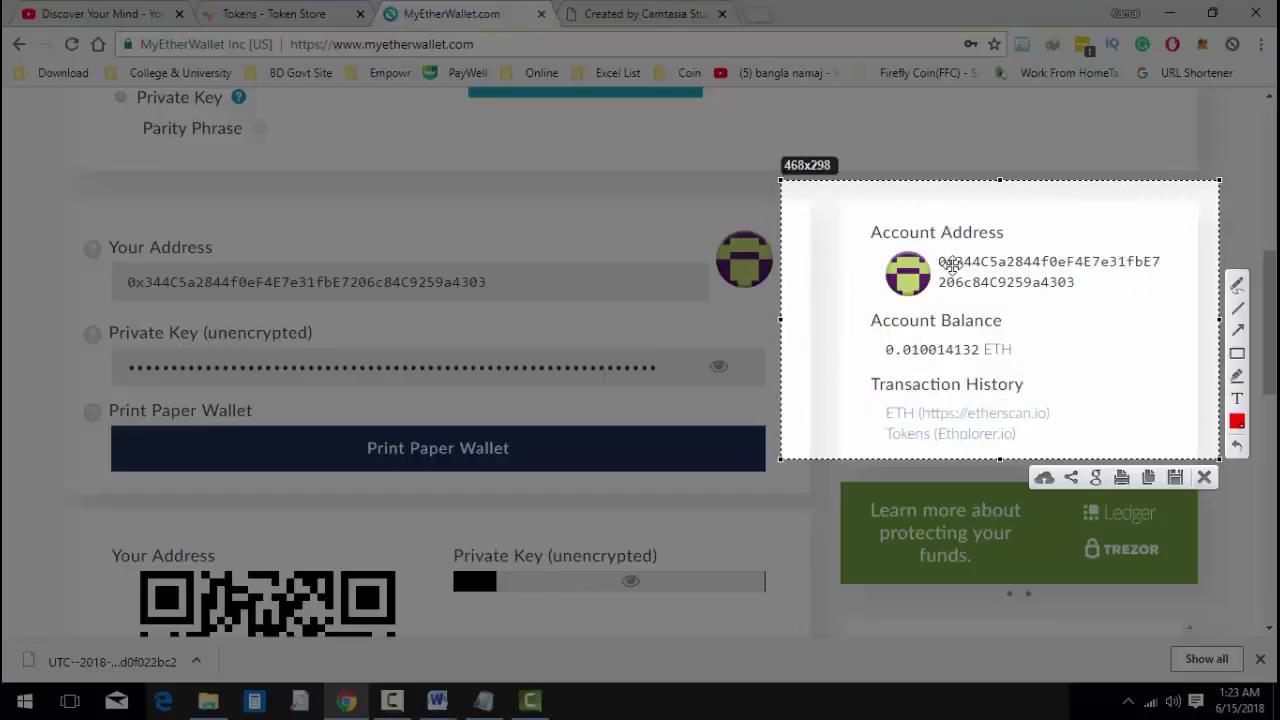
pyautogui.press('Escape')
# Step: Copy the wallet's account address and paste it below the private key in the Notepad note, leaving a blank line between them
pyautogui.doubleClick(983, 259)
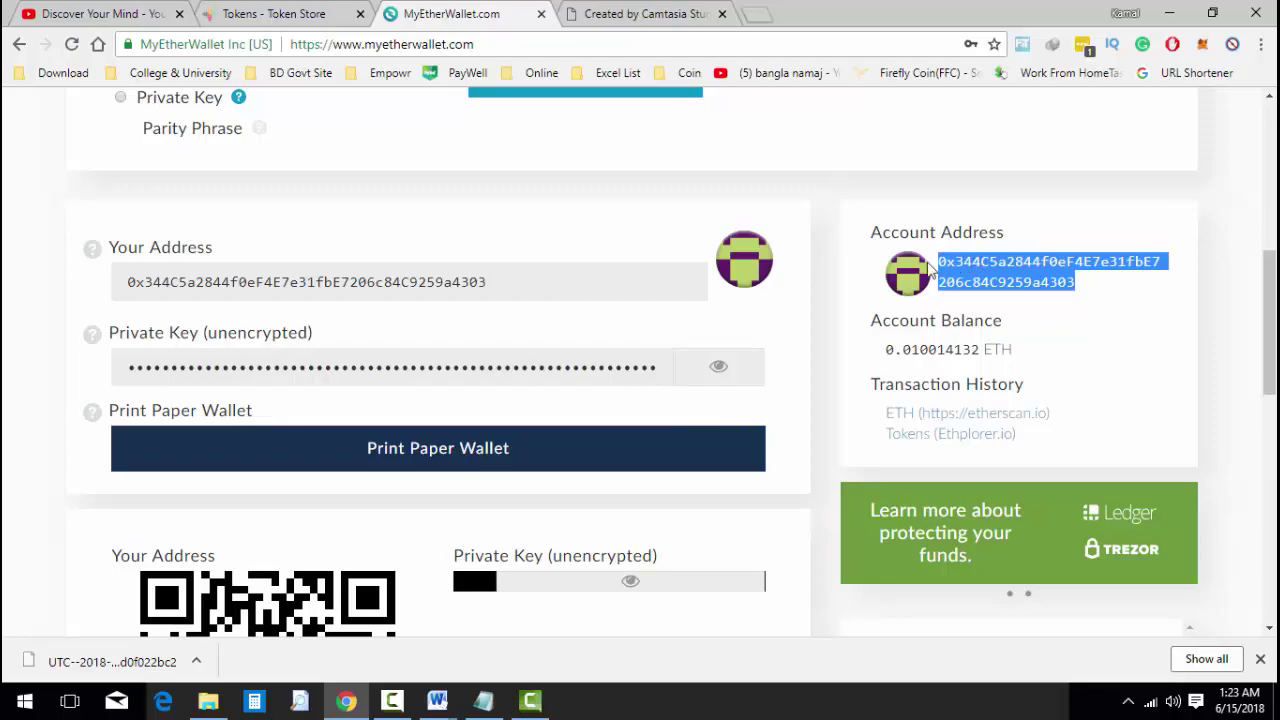
pyautogui.press('super+1')
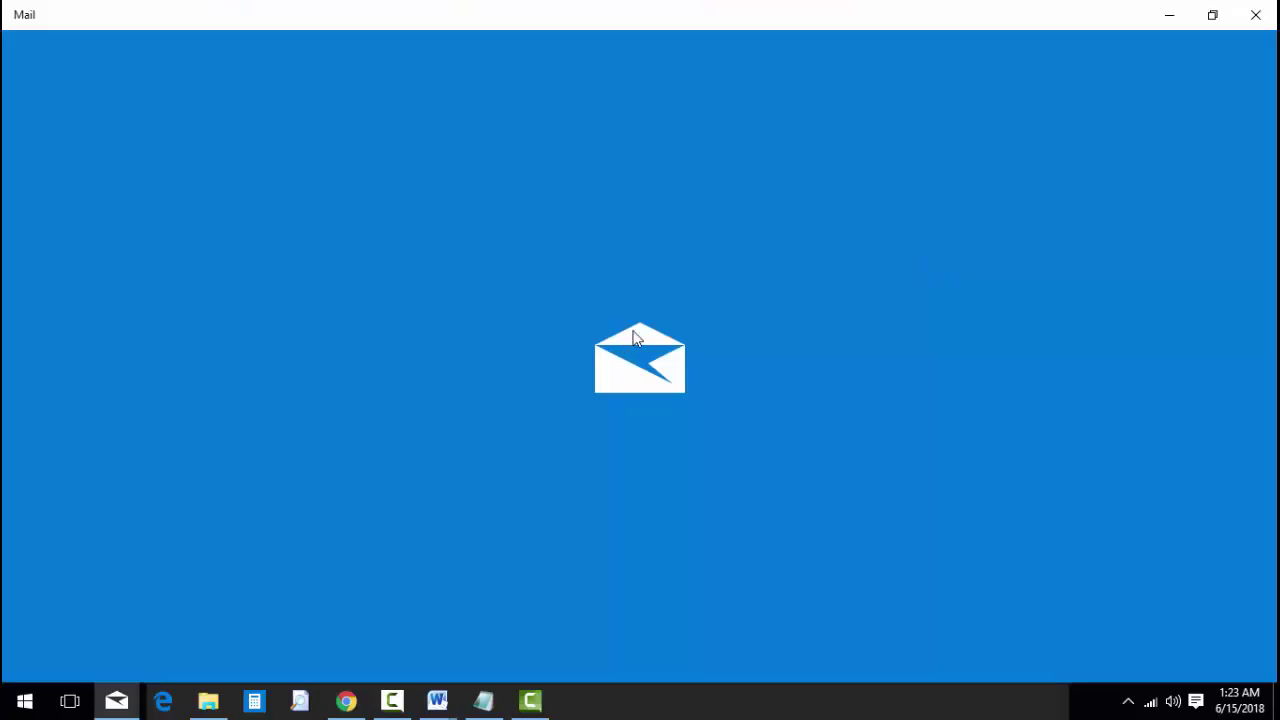
pyautogui.click(1256, 14)
pyautogui.click(483, 700)
pyautogui.click(702, 316)
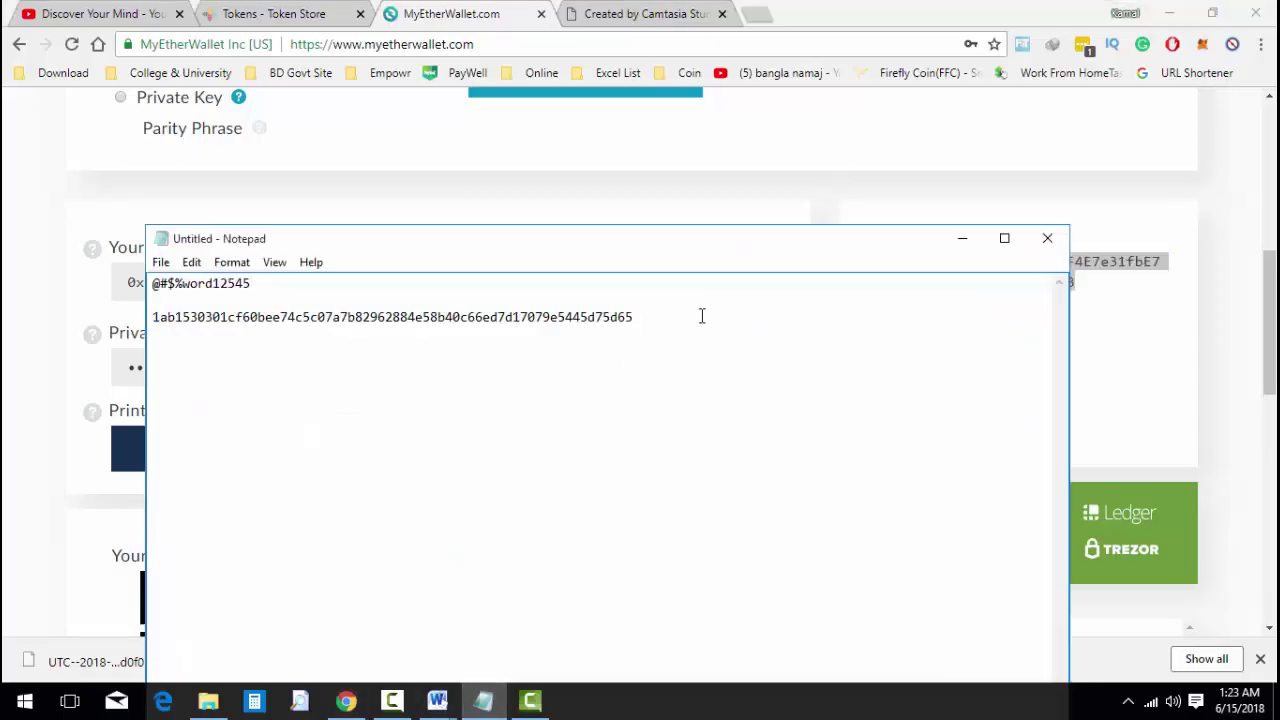
pyautogui.press('Return')
pyautogui.press('Return')
pyautogui.hotkey('ctrl', 'v')
pyautogui.moveTo(152, 350); pyautogui.dragTo(423, 423)
pyautogui.click(458, 431)
pyautogui.moveTo(669, 319); pyautogui.dragTo(168, 319)
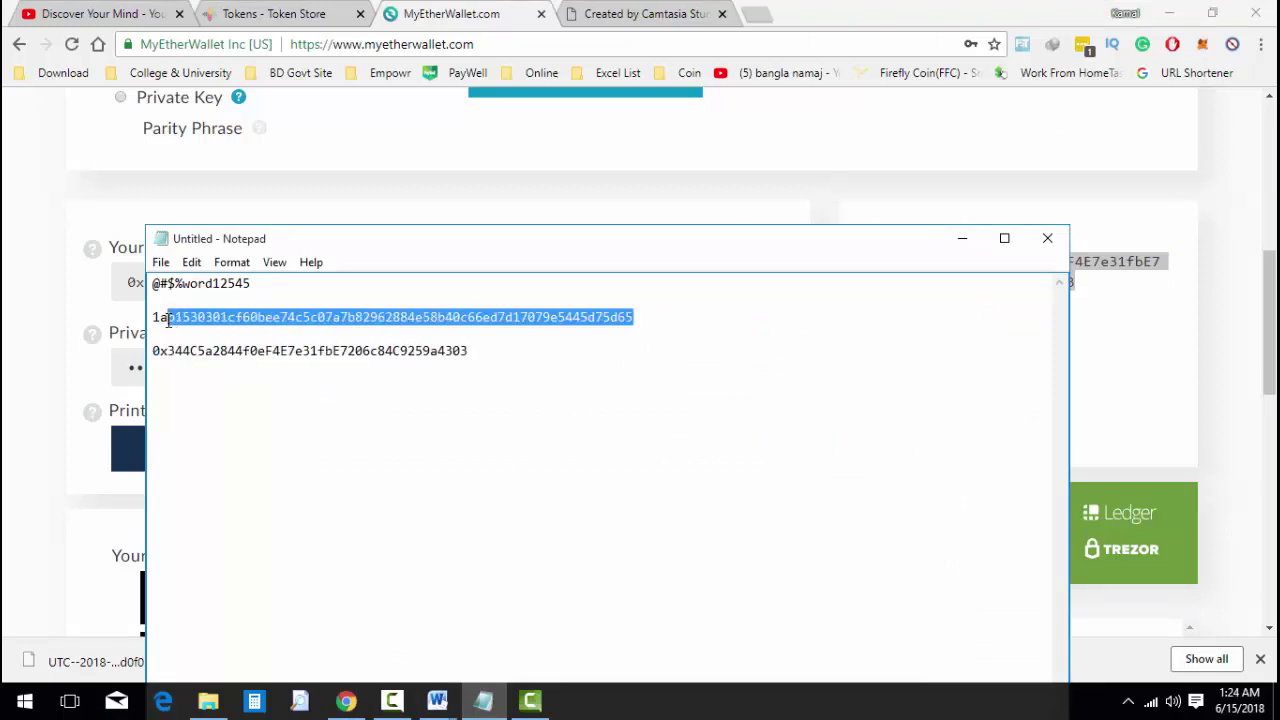
# Step: Close the Notepad note without saving its changes
pyautogui.click(1047, 239)
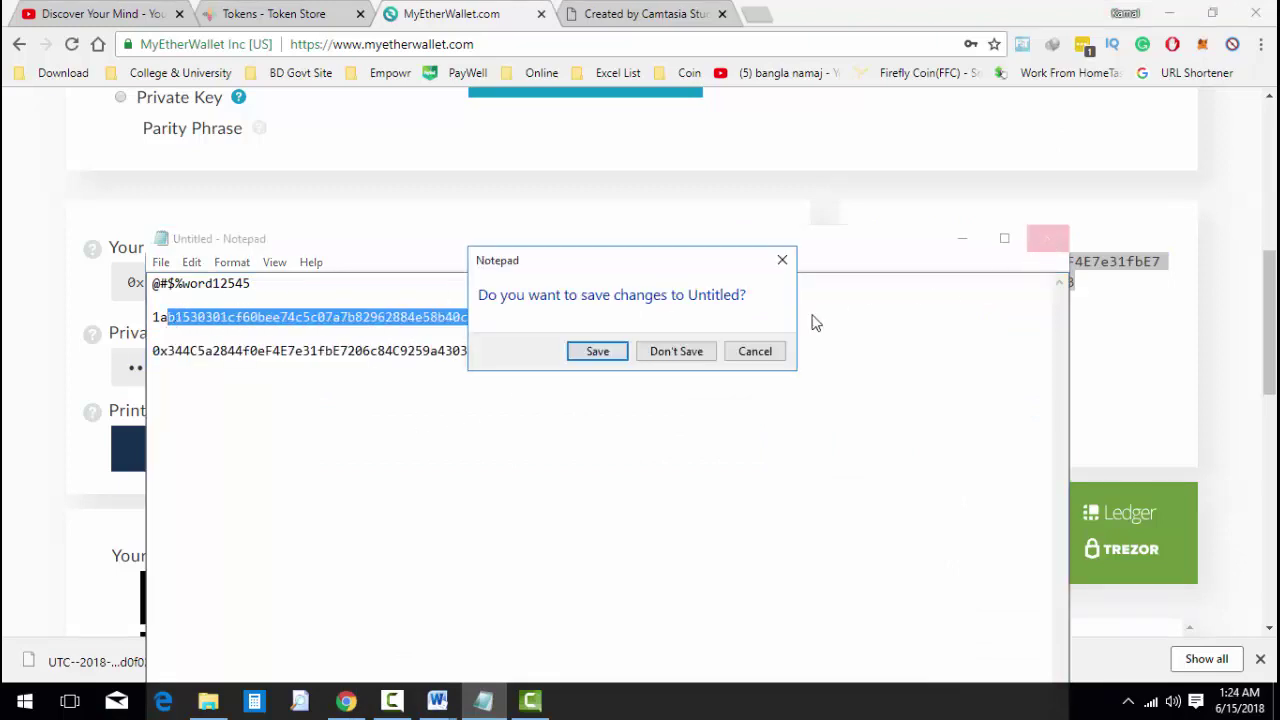
pyautogui.click(672, 350)
pyautogui.scroll(-3, 505, 420)
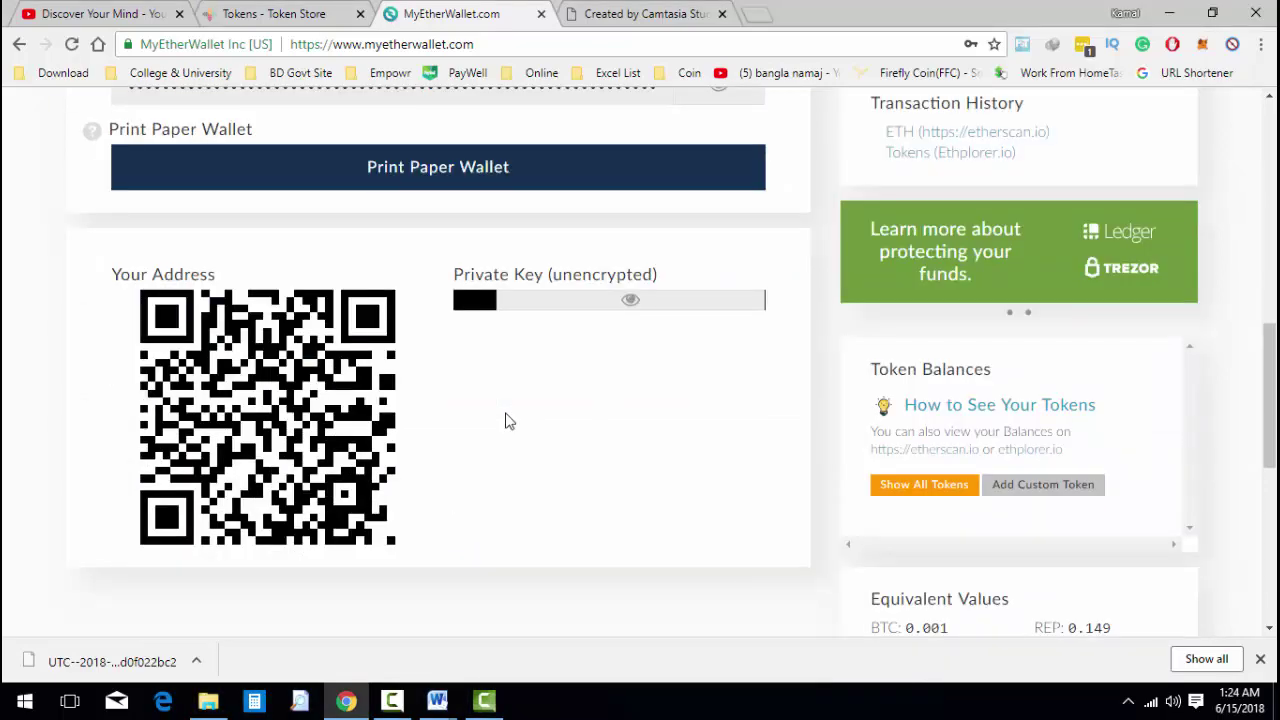
# Step: Switch back to the Word outline and check its sections on using wallets, making cash and risks
pyautogui.moveTo(437, 700)
pyautogui.click(519, 645)
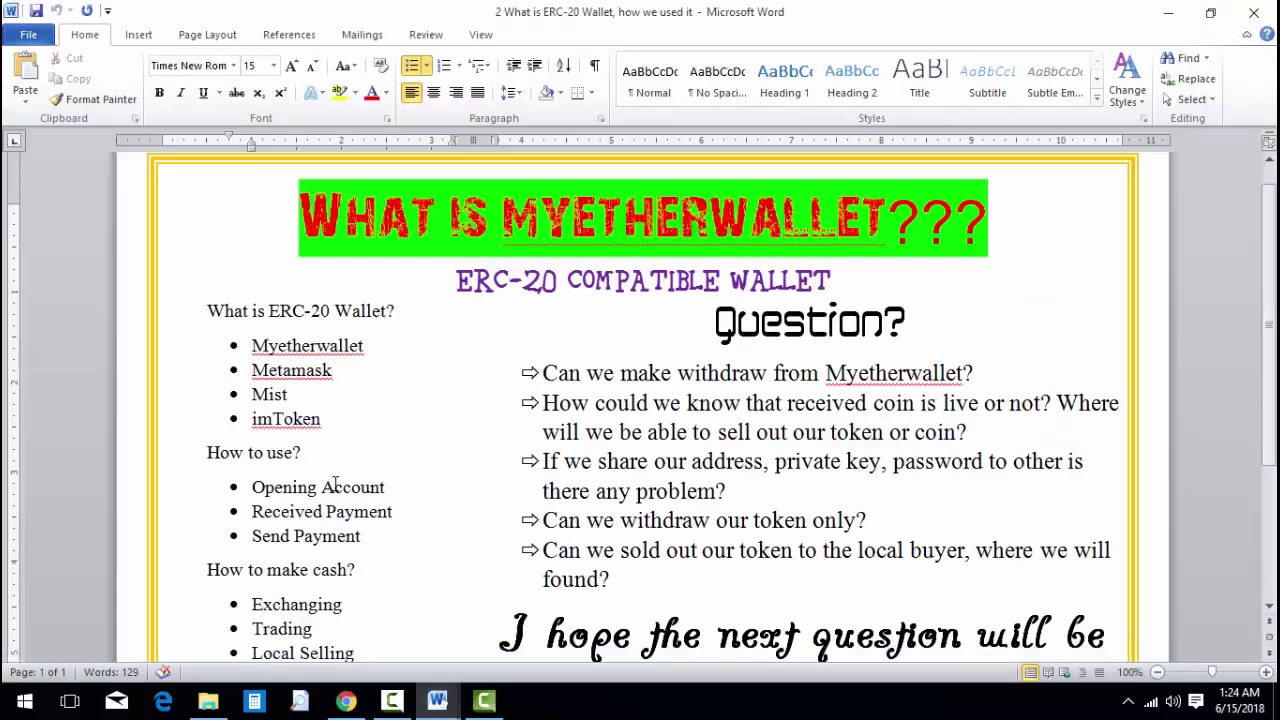
pyautogui.scroll(-3, 282, 452)
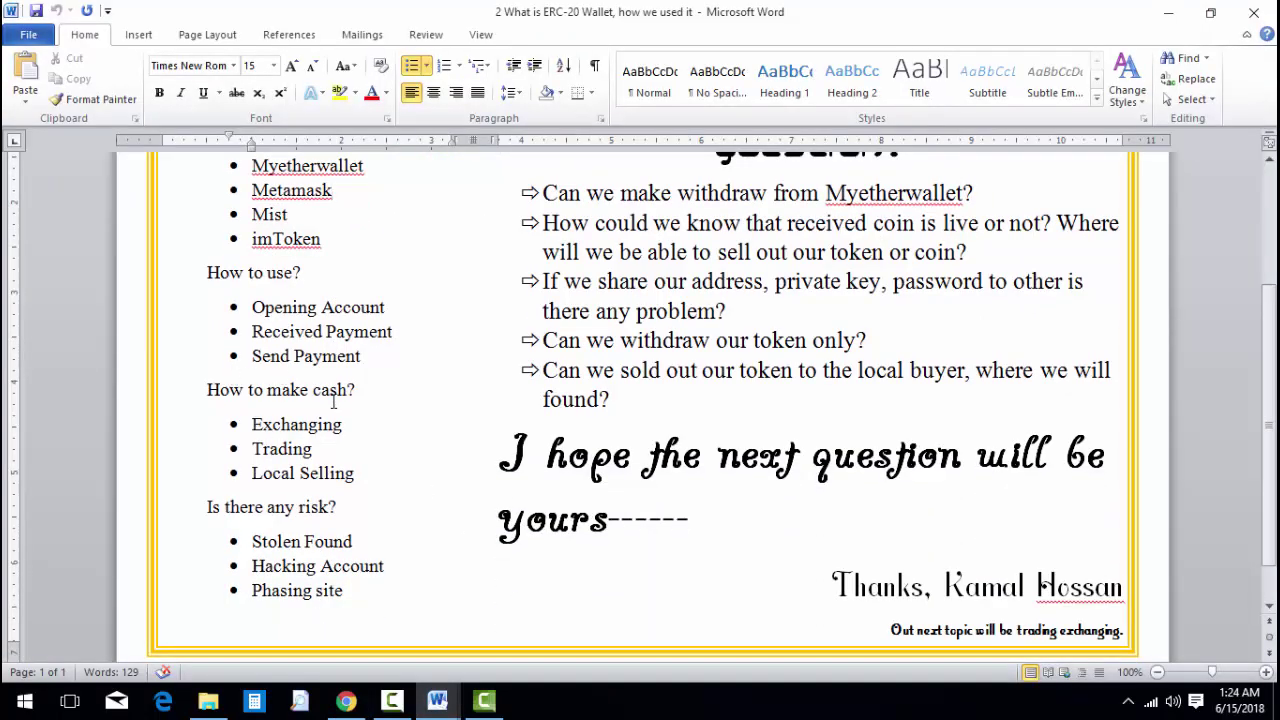
pyautogui.click(1168, 12)
# Step: Examine the wallet's account balance, token balances and equivalent values on the MyEtherWallet page
pyautogui.scroll(3, 677, 278)
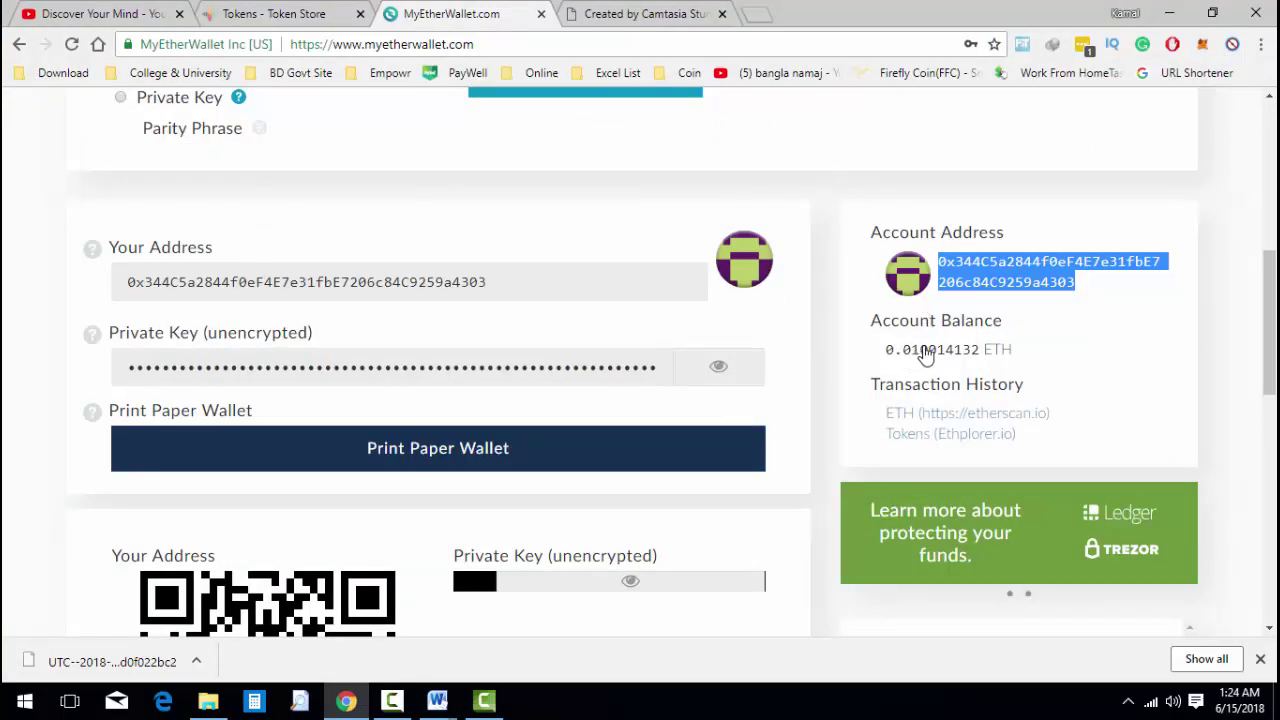
pyautogui.scroll(-2, 920, 355)
pyautogui.scroll(-4, 921, 354)
pyautogui.scroll(4, 900, 322)
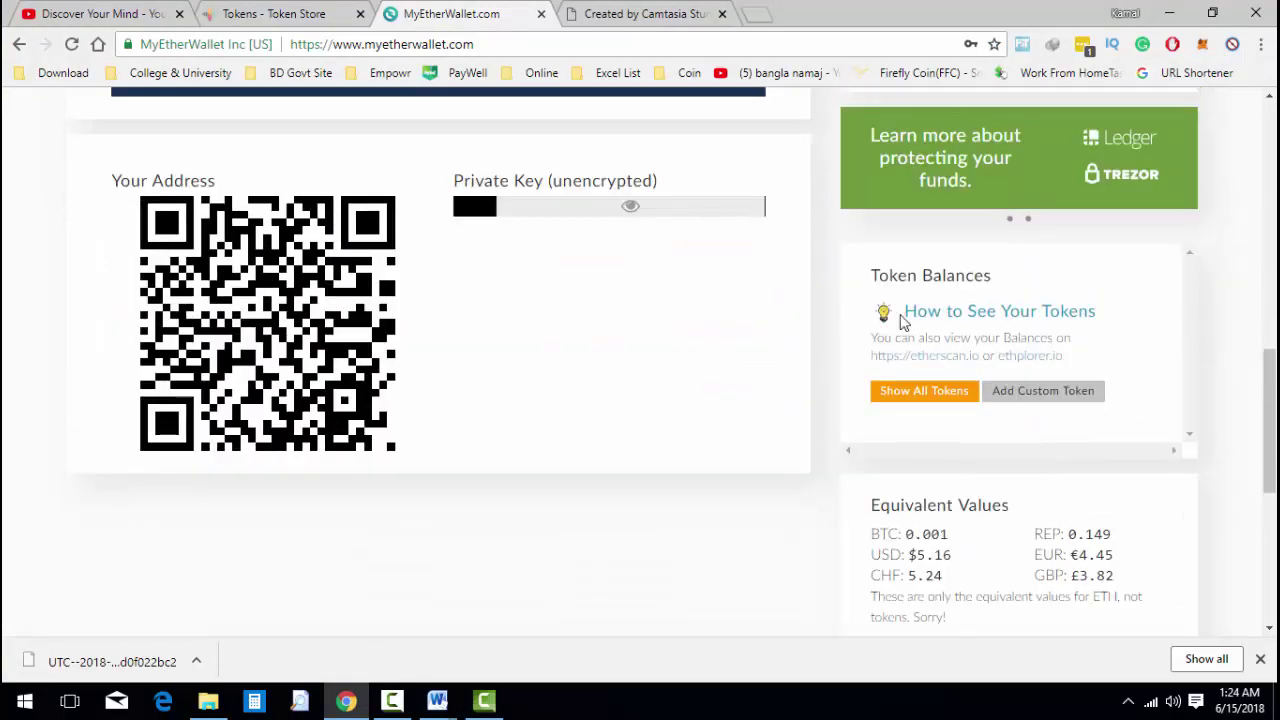
pyautogui.scroll(2, 1075, 343)
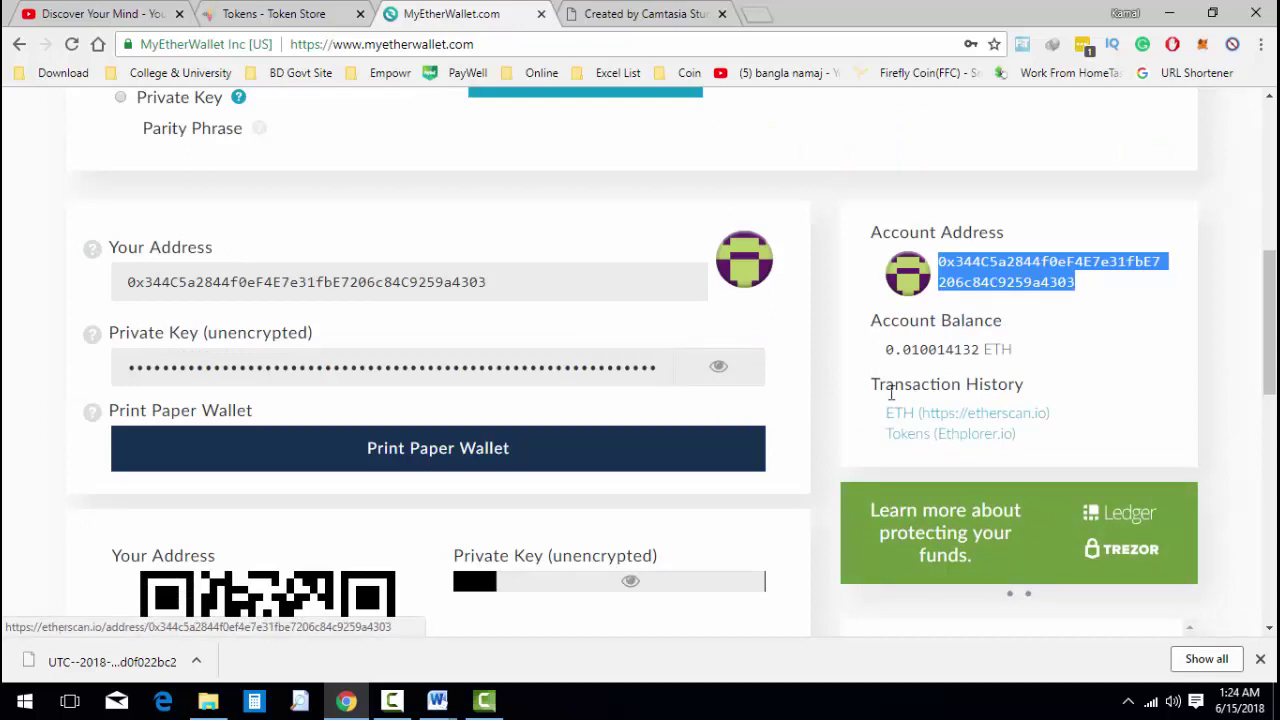
# Step: Open the wallet's token transaction history on Ethplorer and review its token balances and transfers
pyautogui.click(954, 436)
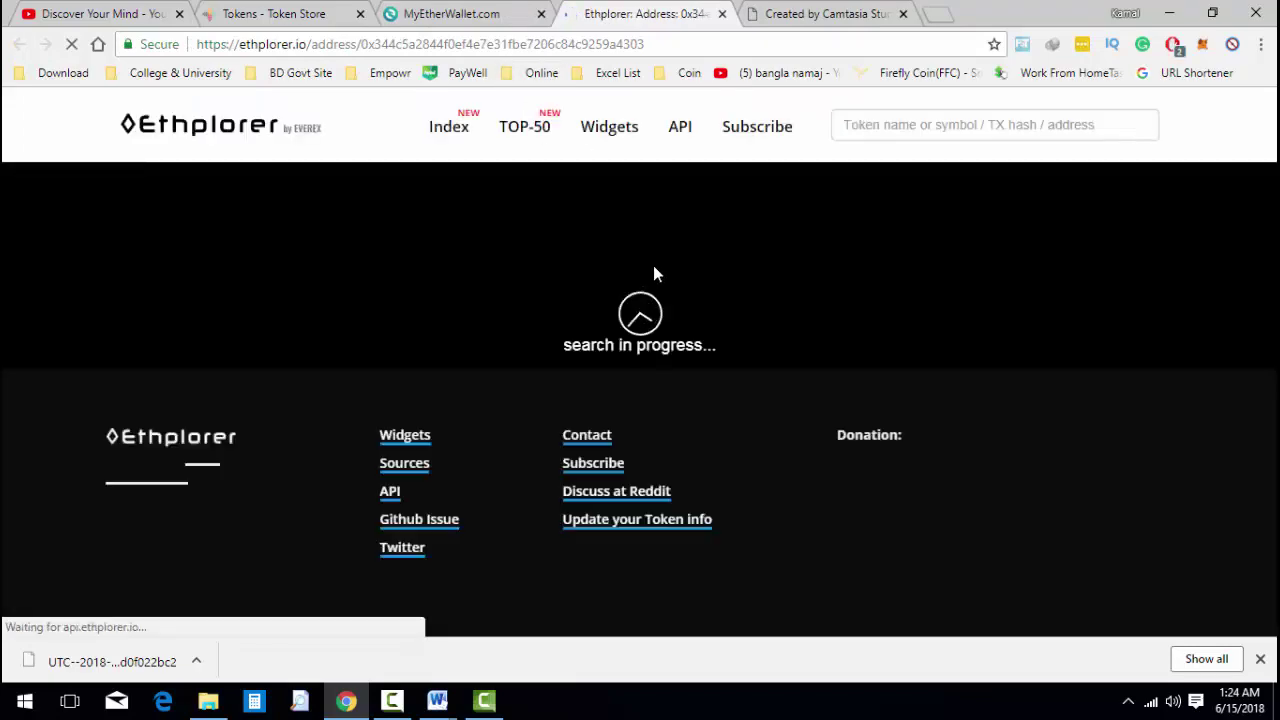
pyautogui.scroll(-3, 571, 320)
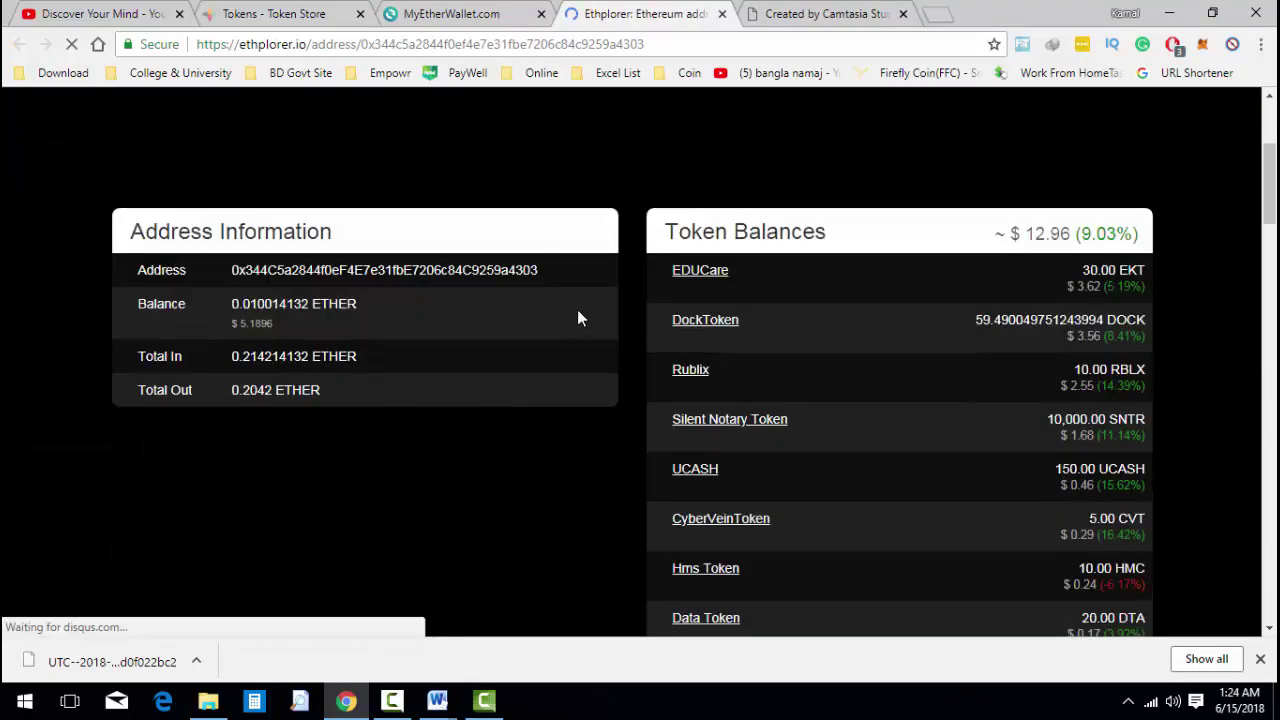
pyautogui.scroll(-4, 1103, 170)
pyautogui.scroll(-15, 1103, 185)
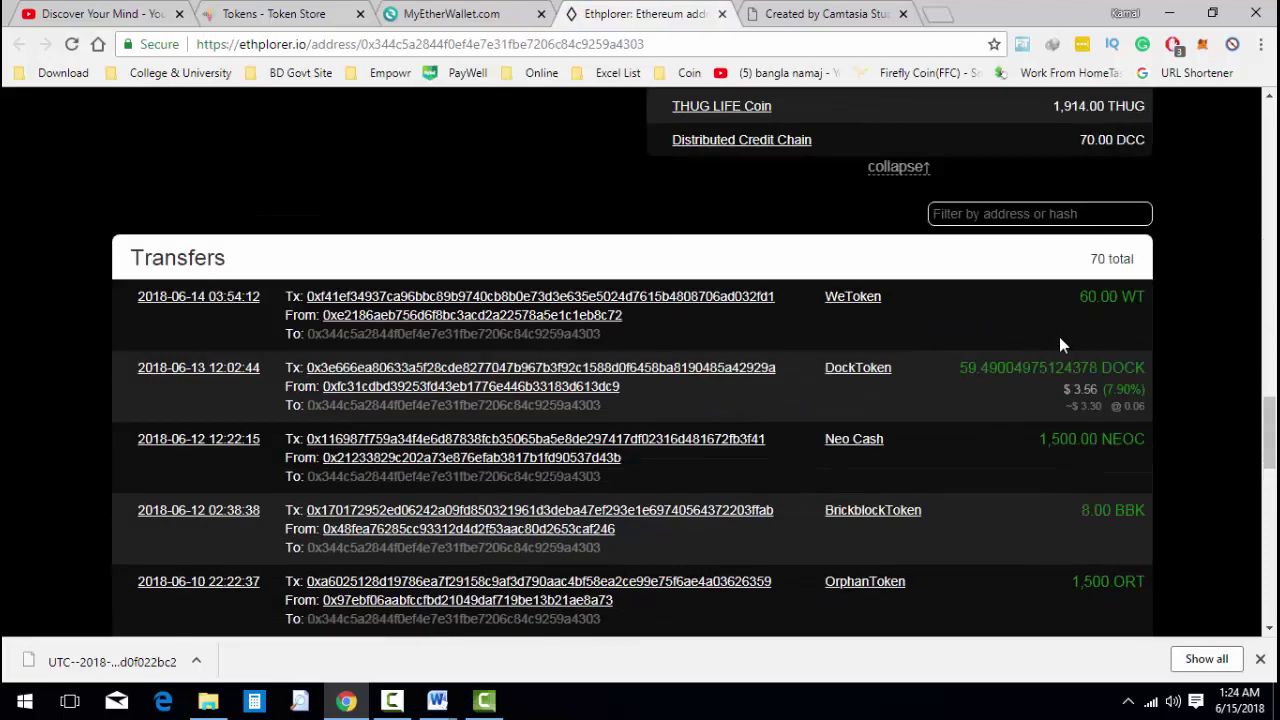
# Step: Check the newest WeToken transfer amount and the token list on Ethplorer, and return to the MyEtherWallet page
pyautogui.moveTo(1066, 297); pyautogui.dragTo(1137, 297)
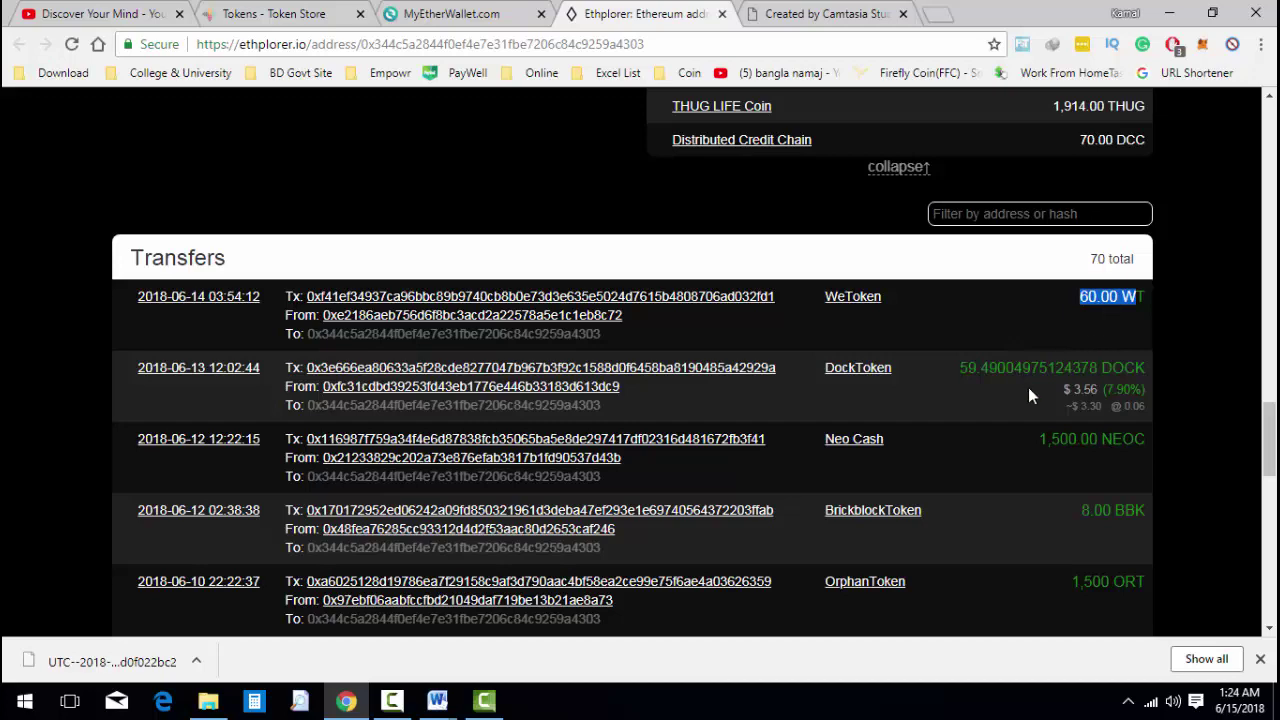
pyautogui.scroll(10, 880, 325)
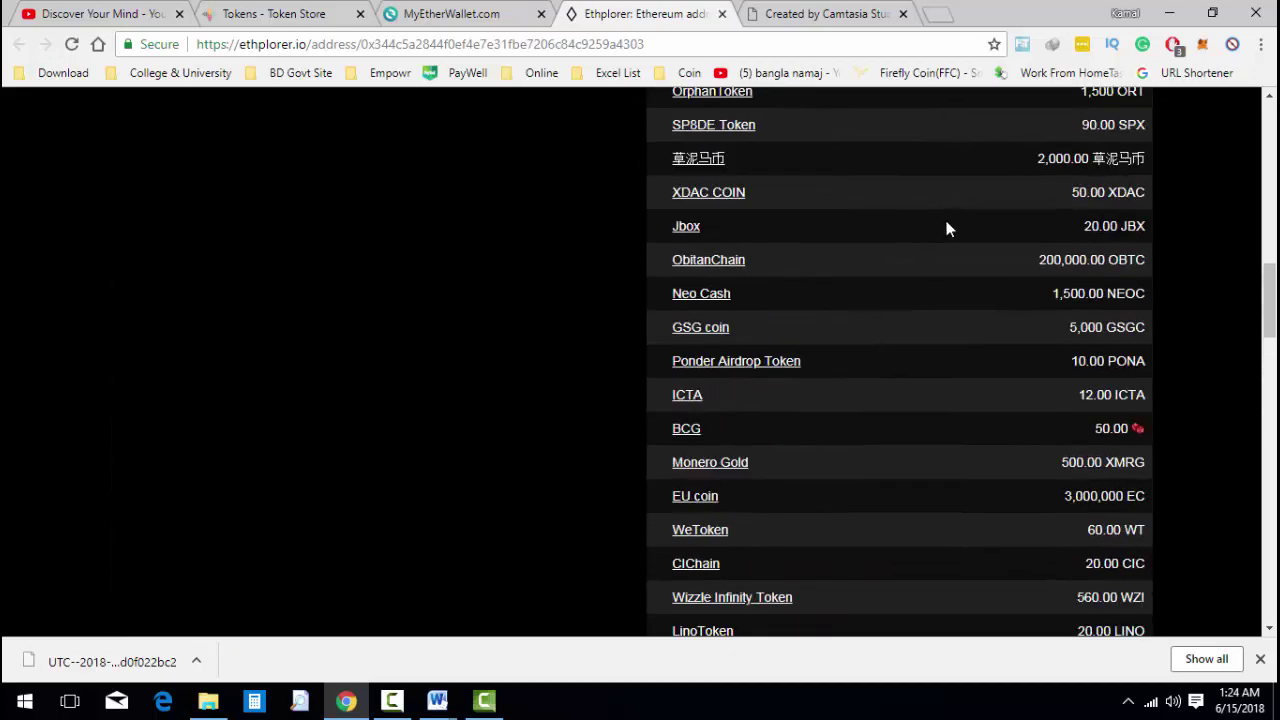
pyautogui.click(450, 14)
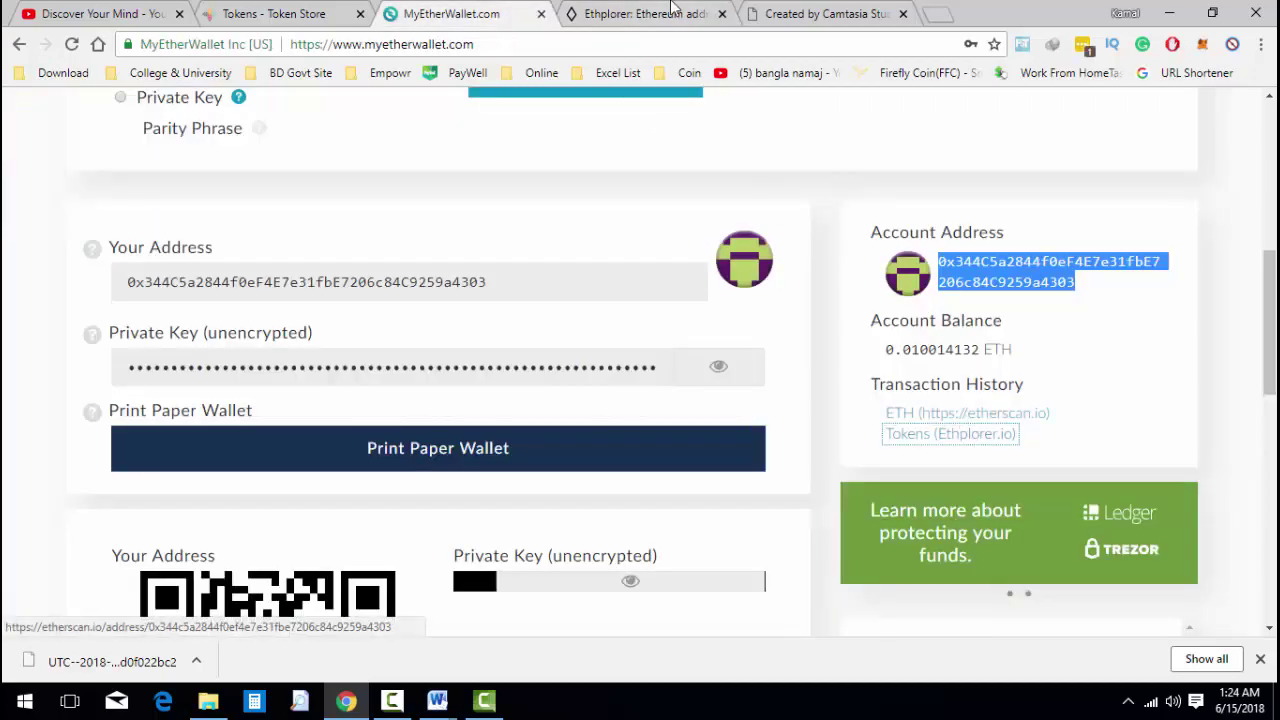
# Step: Open the wallet's ETH transaction history on Etherscan and review its overview and list of transactions
pyautogui.click(982, 414)
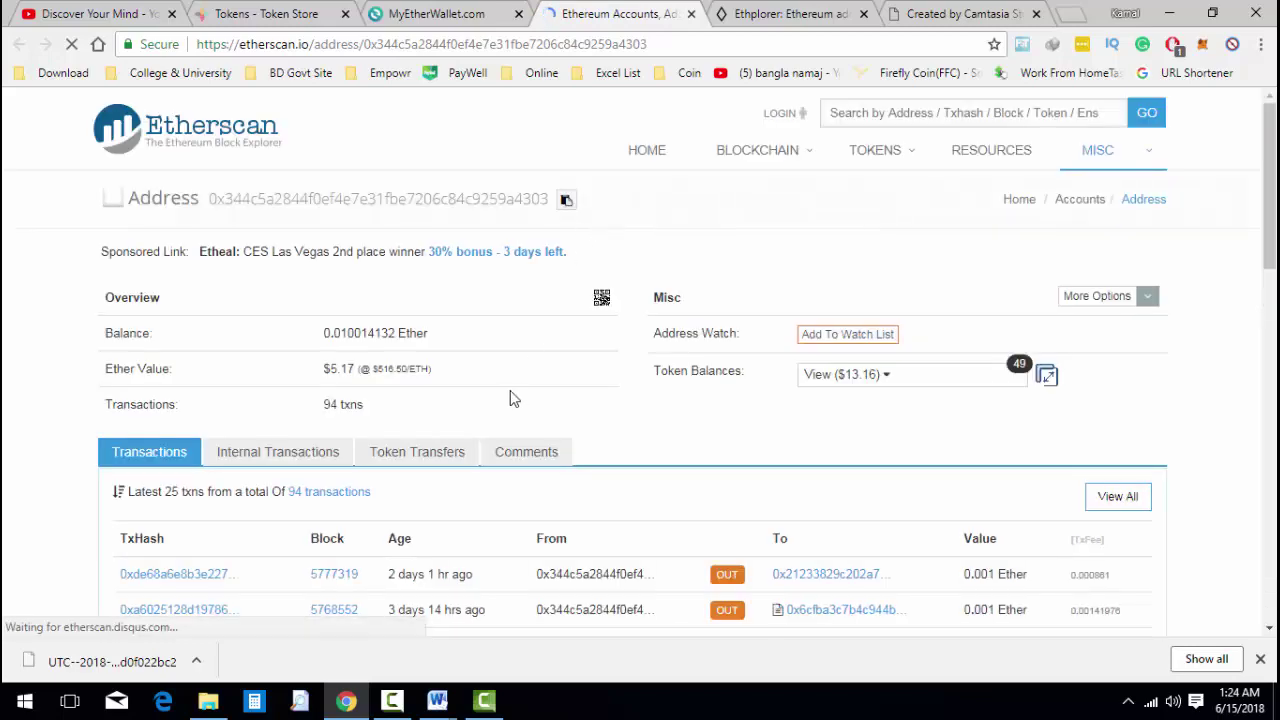
pyautogui.scroll(-2, 520, 380)
pyautogui.scroll(-8, 712, 437)
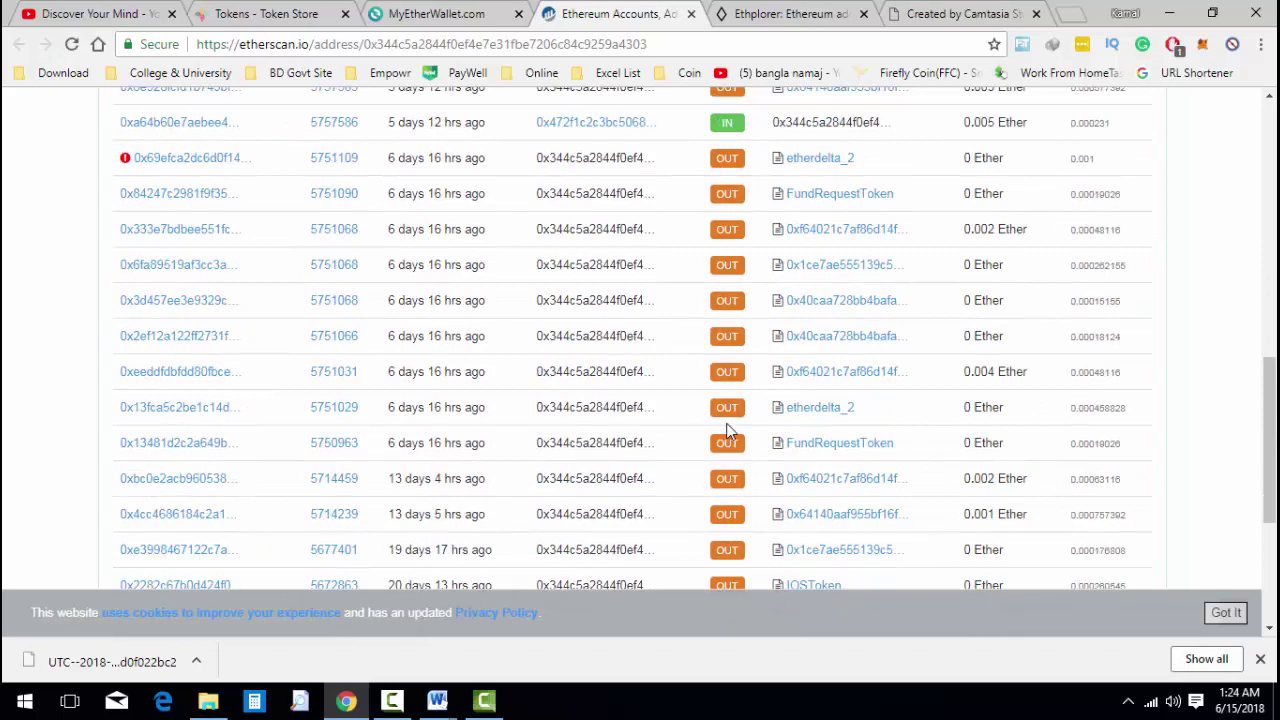
# Step: Go back to MyEtherWallet, open Send Ether & Tokens and access the wallet through MetaMask
pyautogui.click(462, 14)
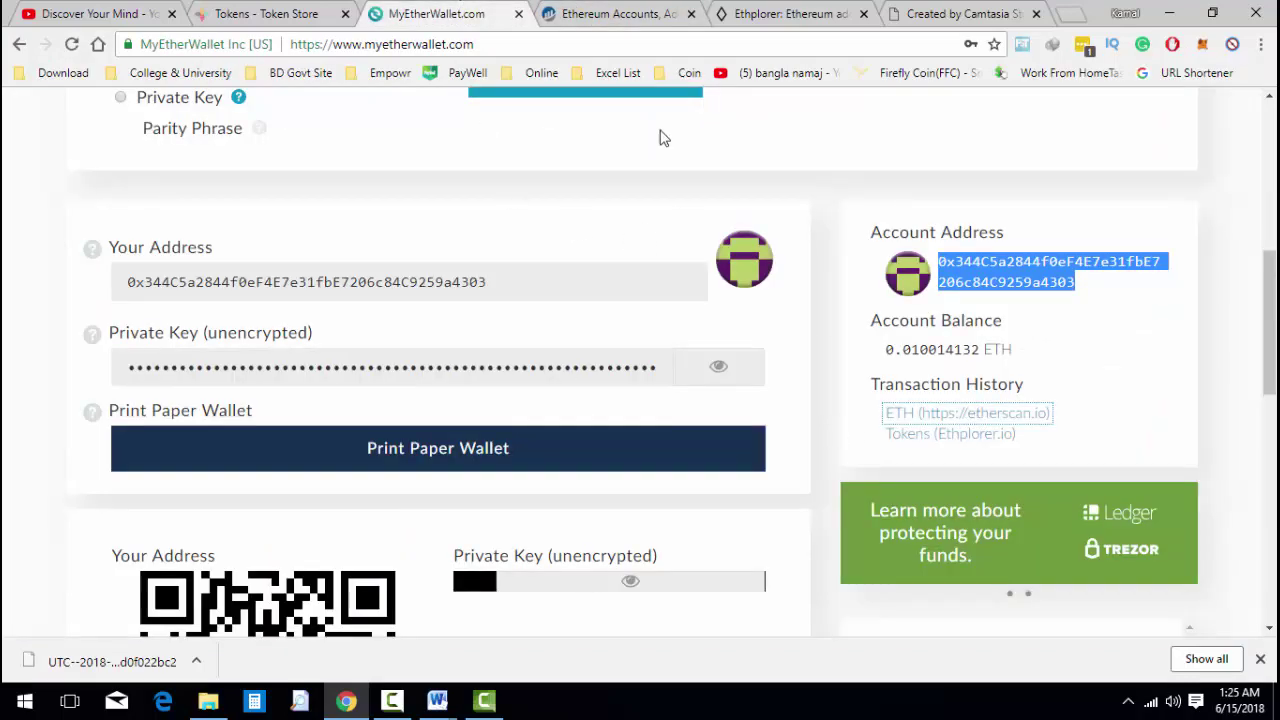
pyautogui.doubleClick(967, 273)
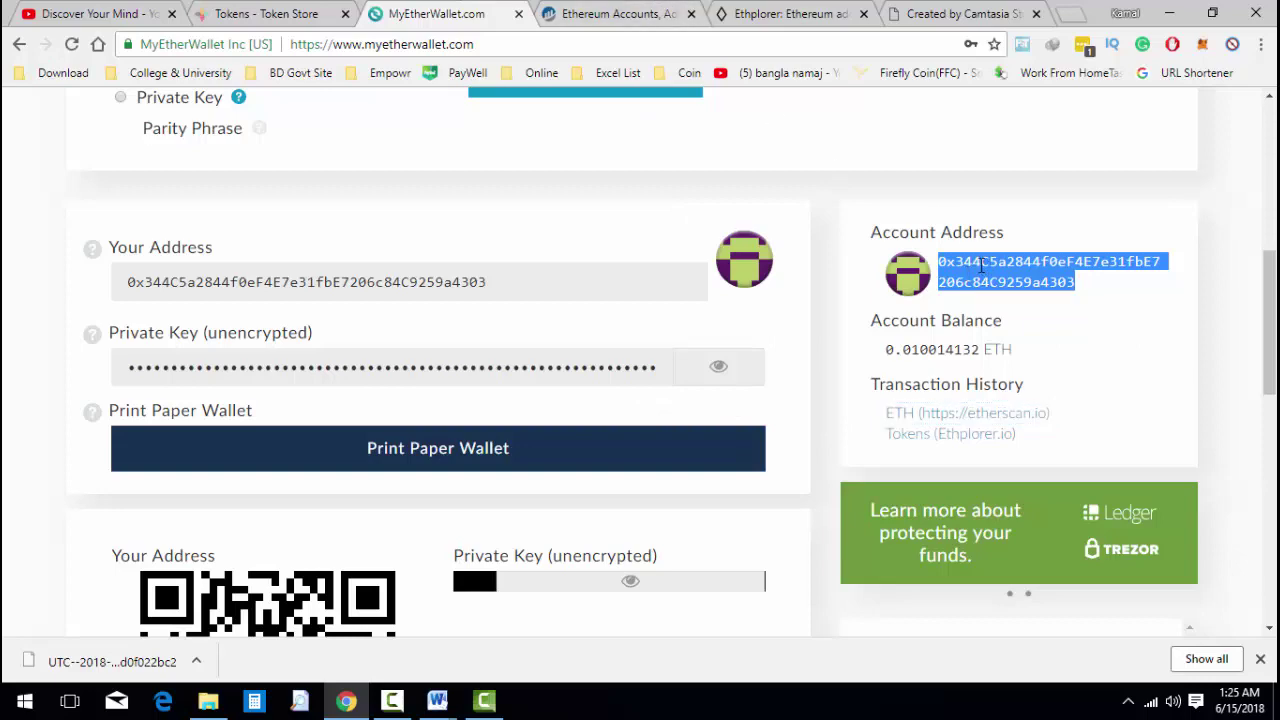
pyautogui.scroll(6, 255, 288)
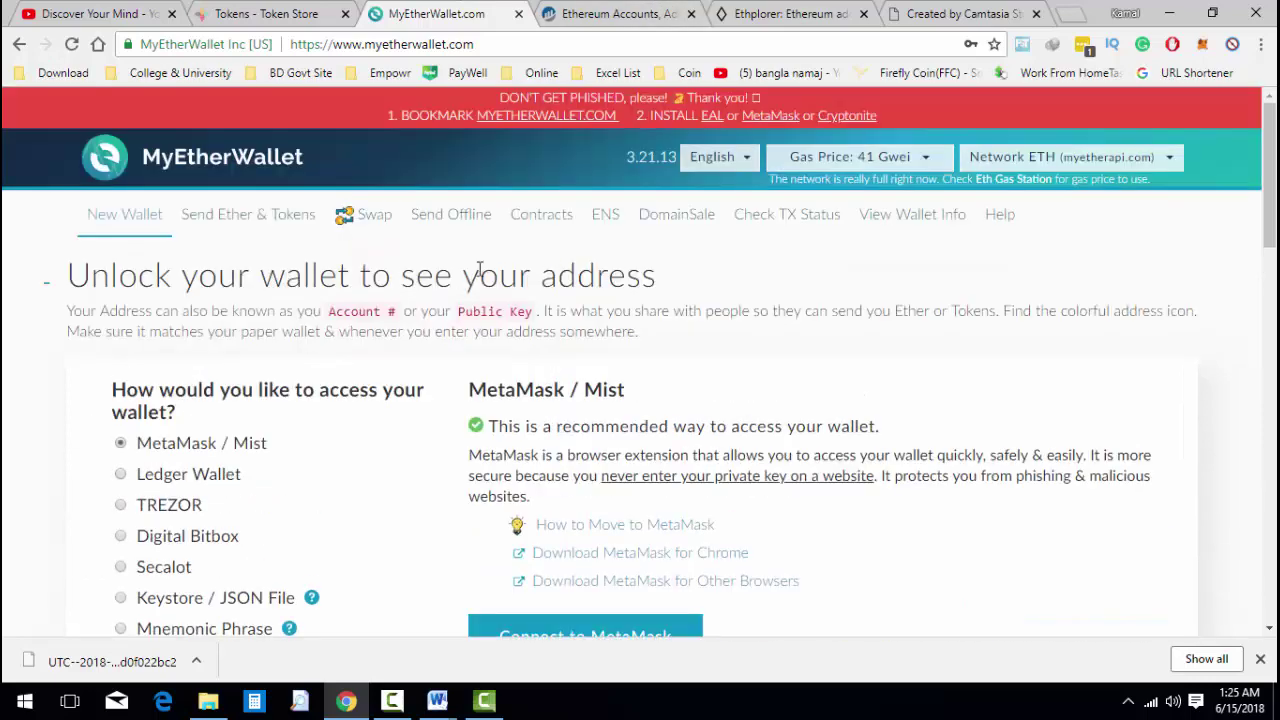
pyautogui.click(258, 220)
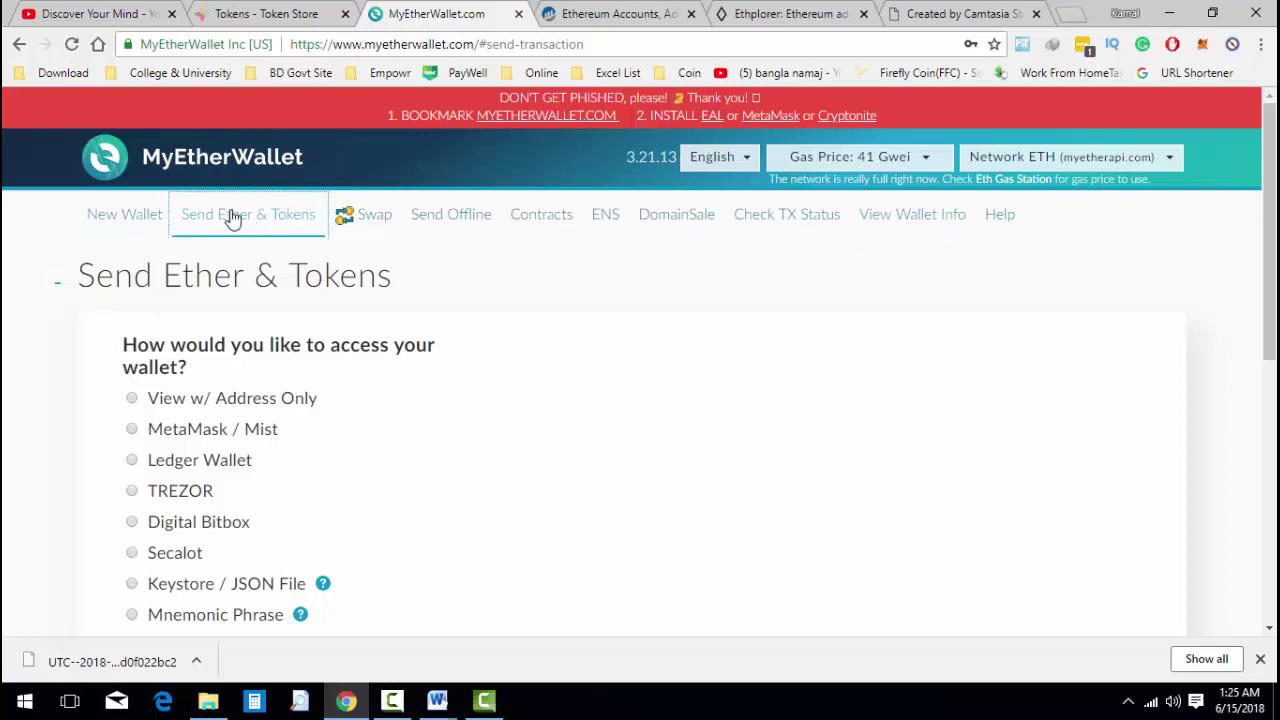
pyautogui.click(133, 429)
pyautogui.click(537, 591)
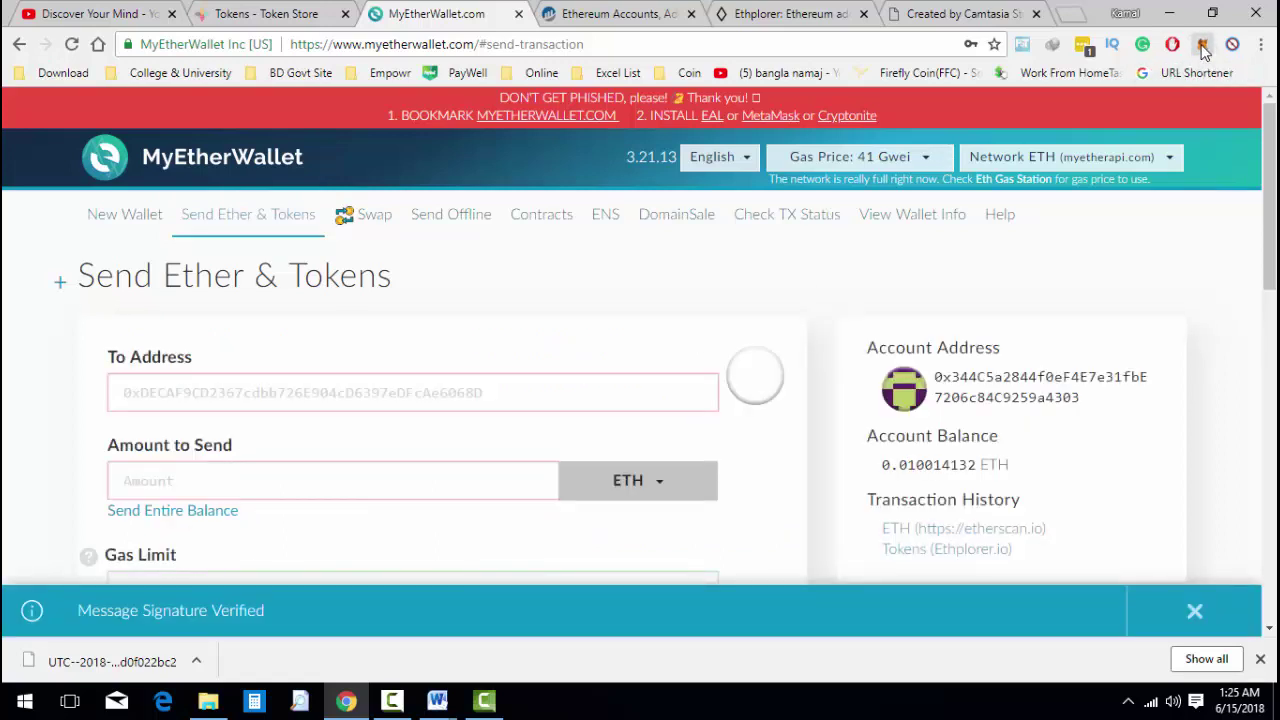
# Step: Open the MetaMask extension and display its list of accounts with the create and import options
pyautogui.click(1203, 46)
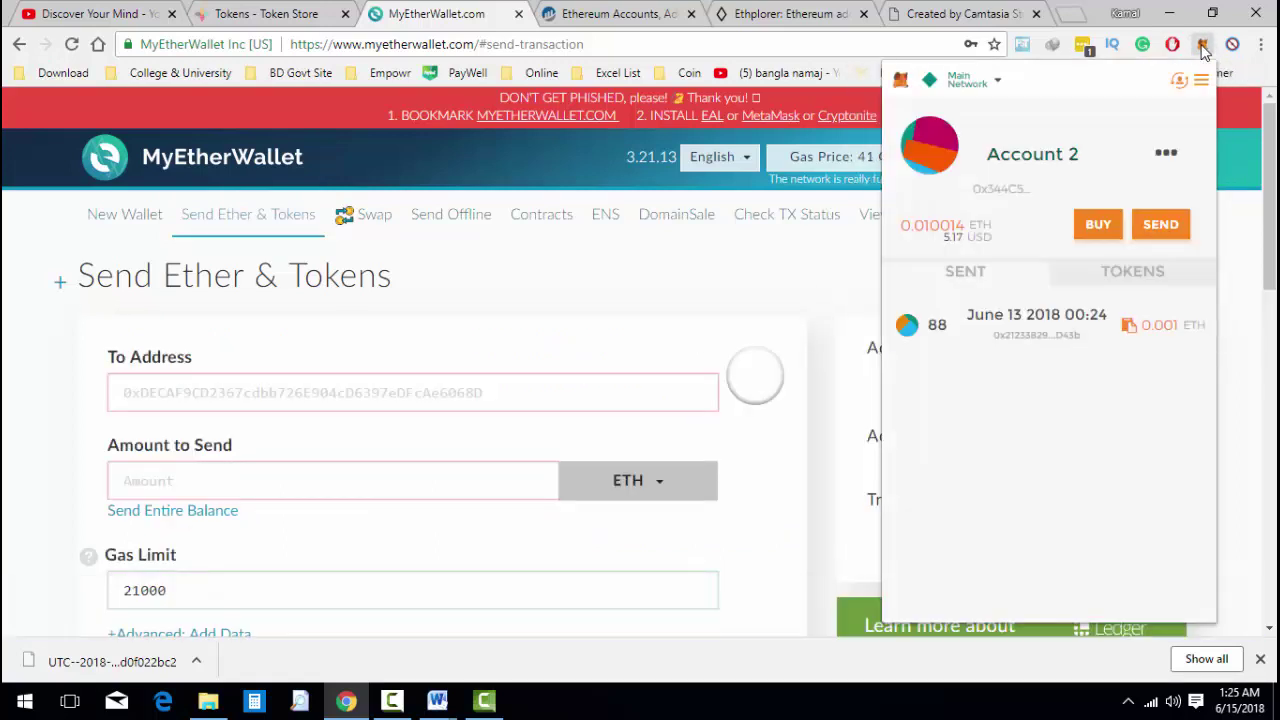
pyautogui.click(1266, 46)
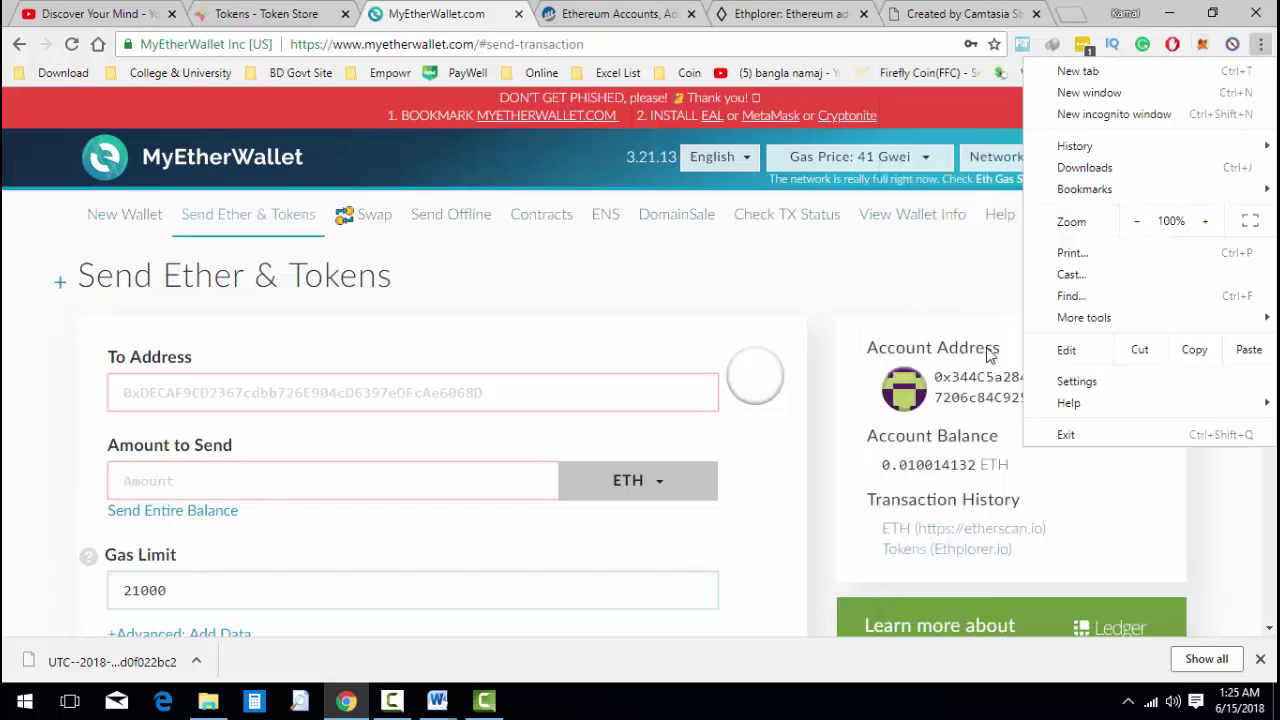
pyautogui.moveTo(1107, 317)
pyautogui.click(1202, 45)
pyautogui.click(1205, 47)
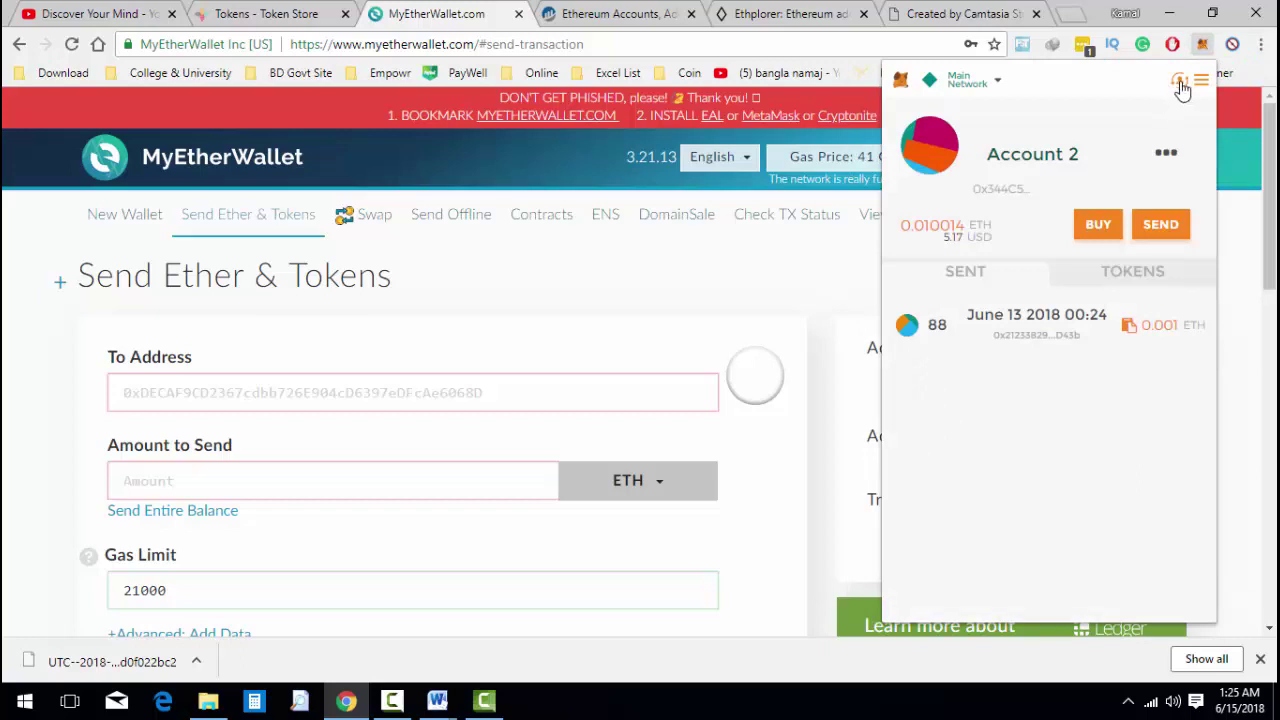
pyautogui.click(1183, 88)
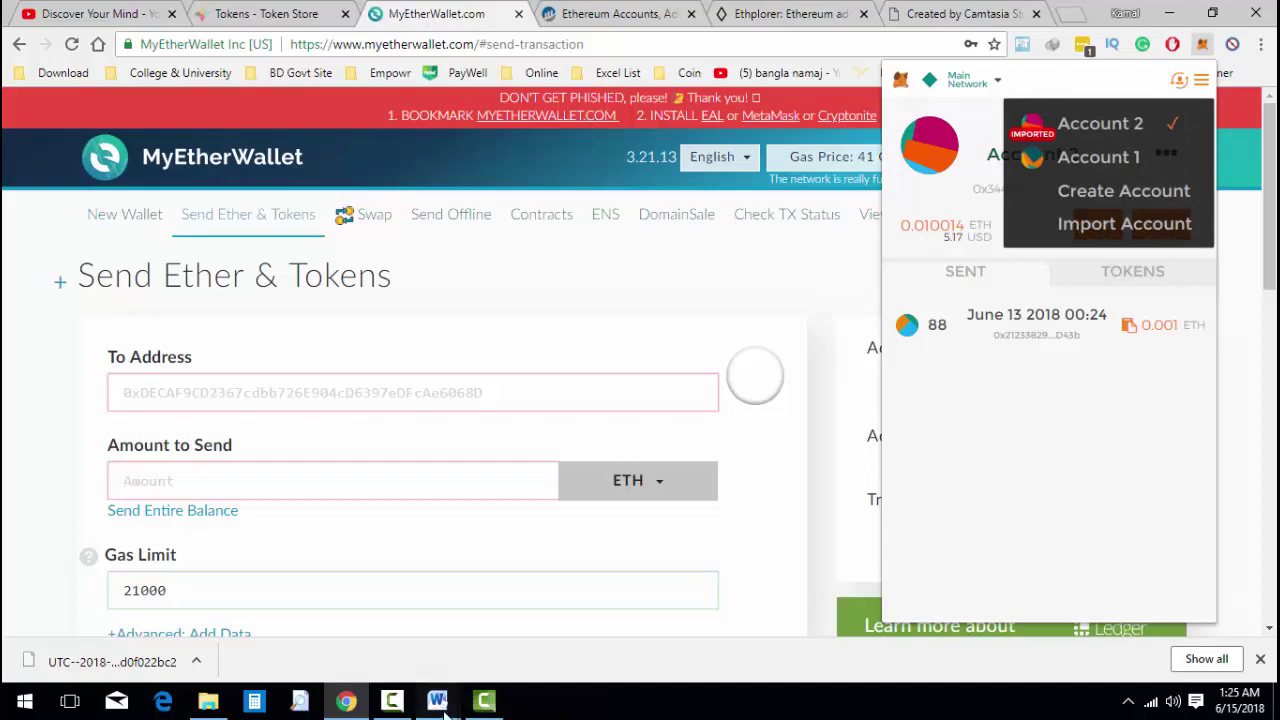
# Step: Check the wallet types listed in the ERC-20 wallet Word outline, and return to the MyEtherWallet send page
pyautogui.moveTo(437, 700)
pyautogui.click(520, 620)
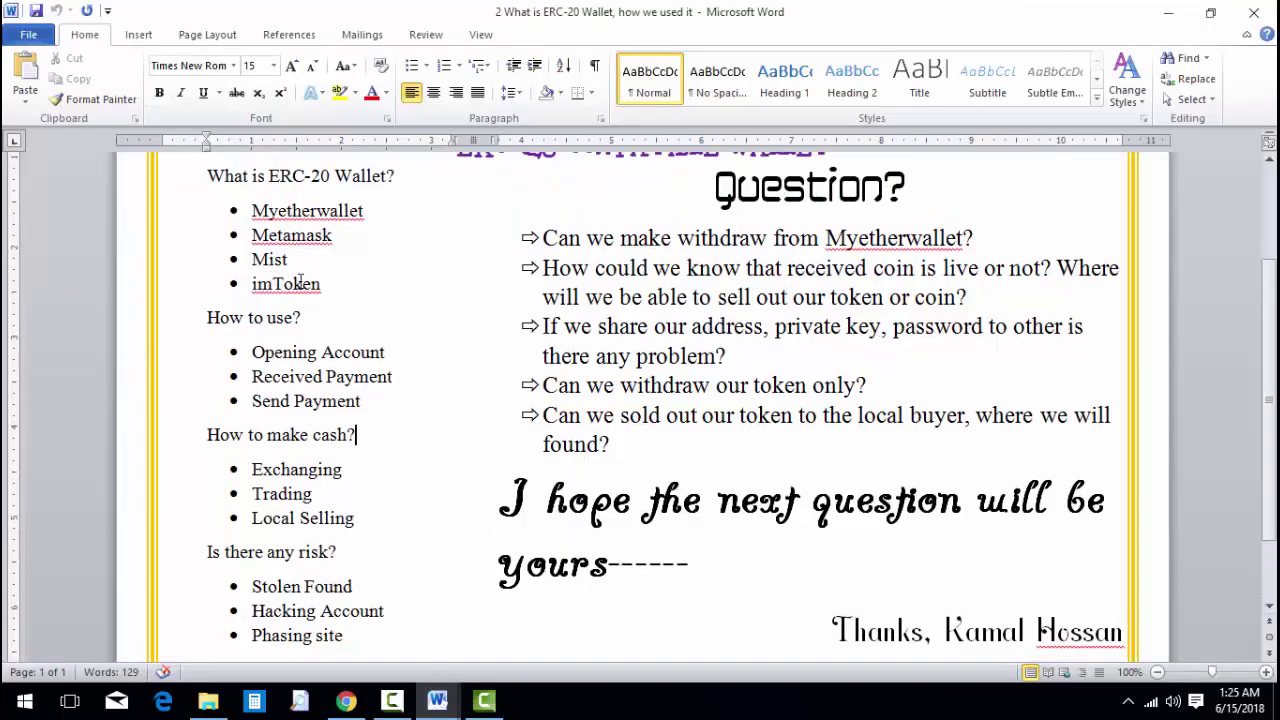
pyautogui.click(1168, 12)
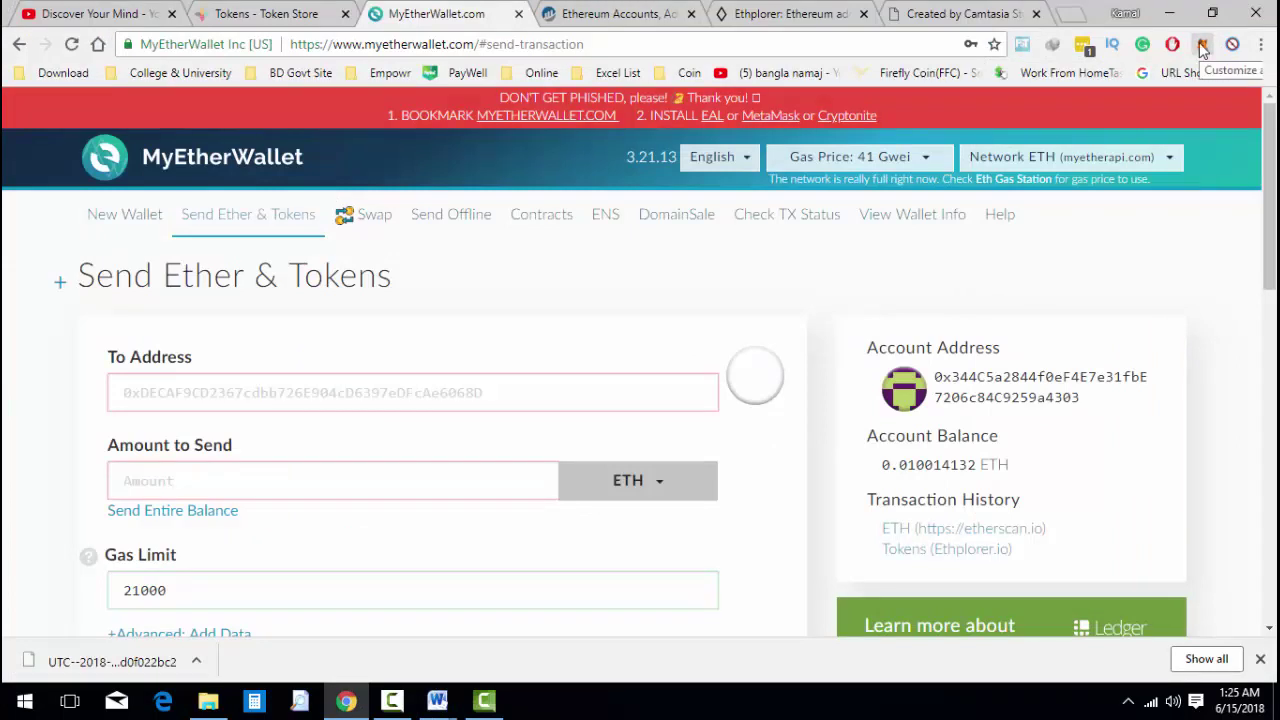
# Step: Switch MetaMask to Account 1 to view its address, and switch back to the imported Account 2
pyautogui.click(1203, 46)
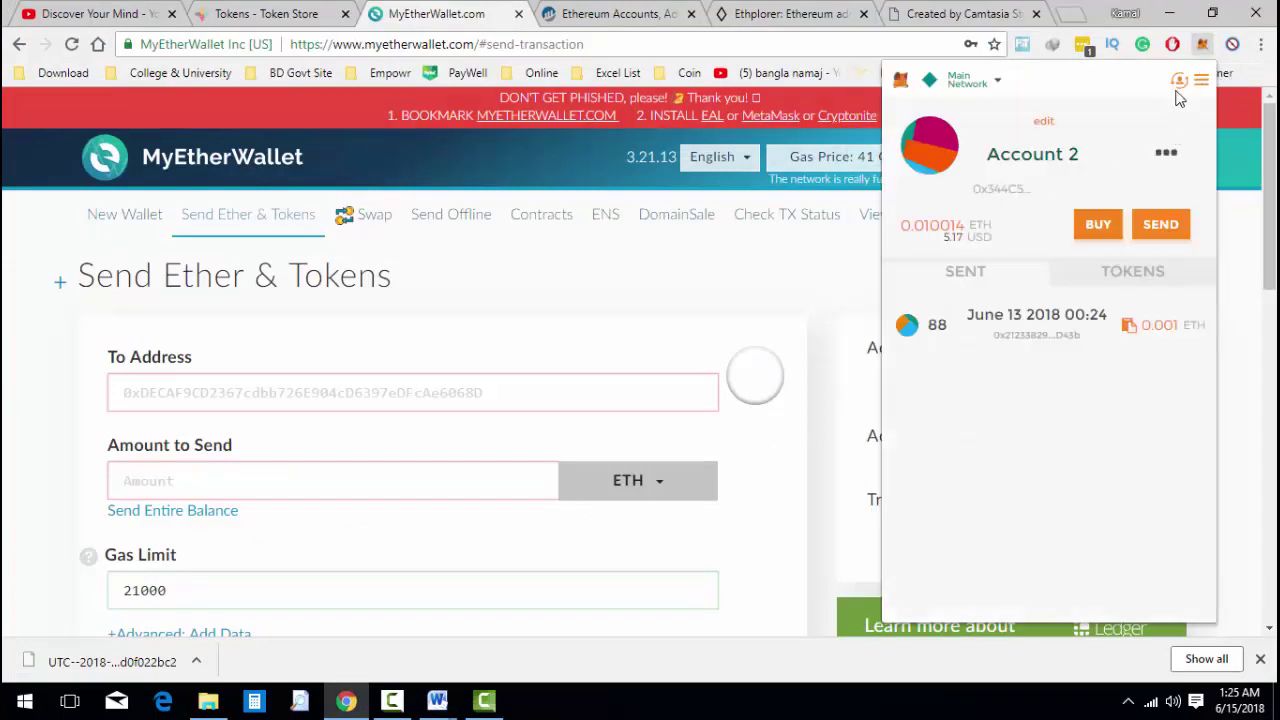
pyautogui.click(1179, 80)
pyautogui.click(1094, 162)
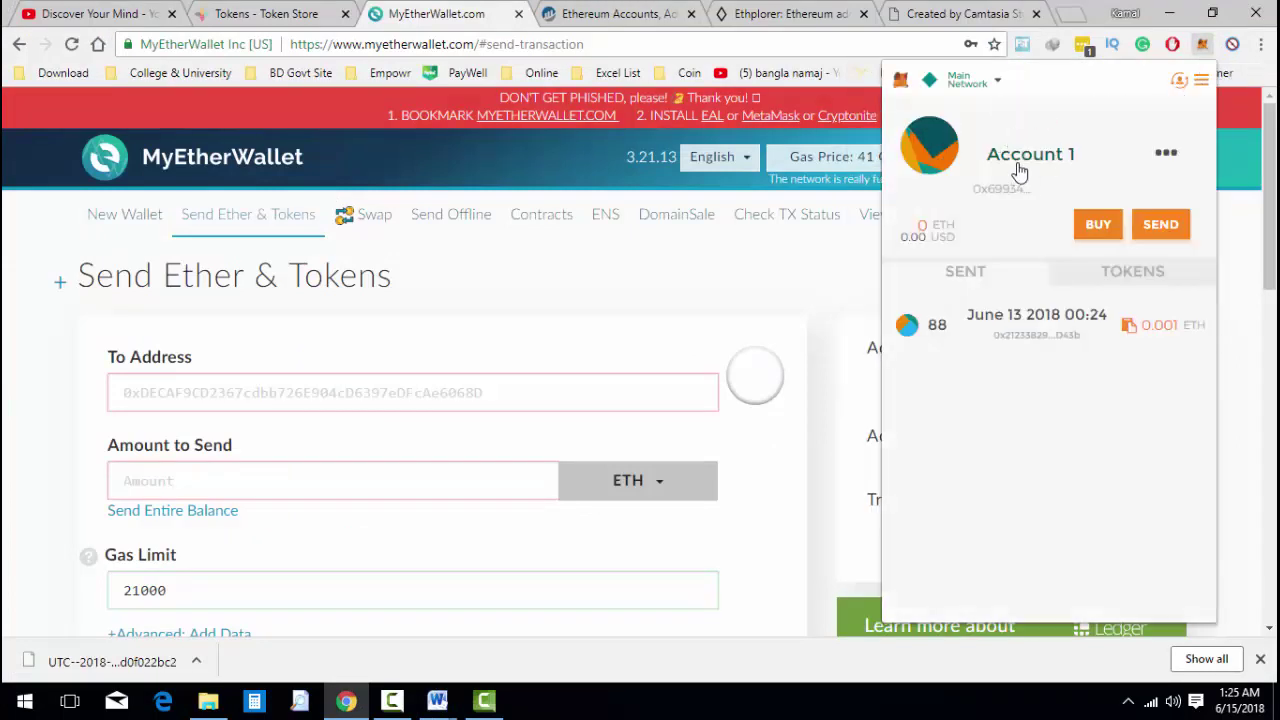
pyautogui.doubleClick(1010, 189)
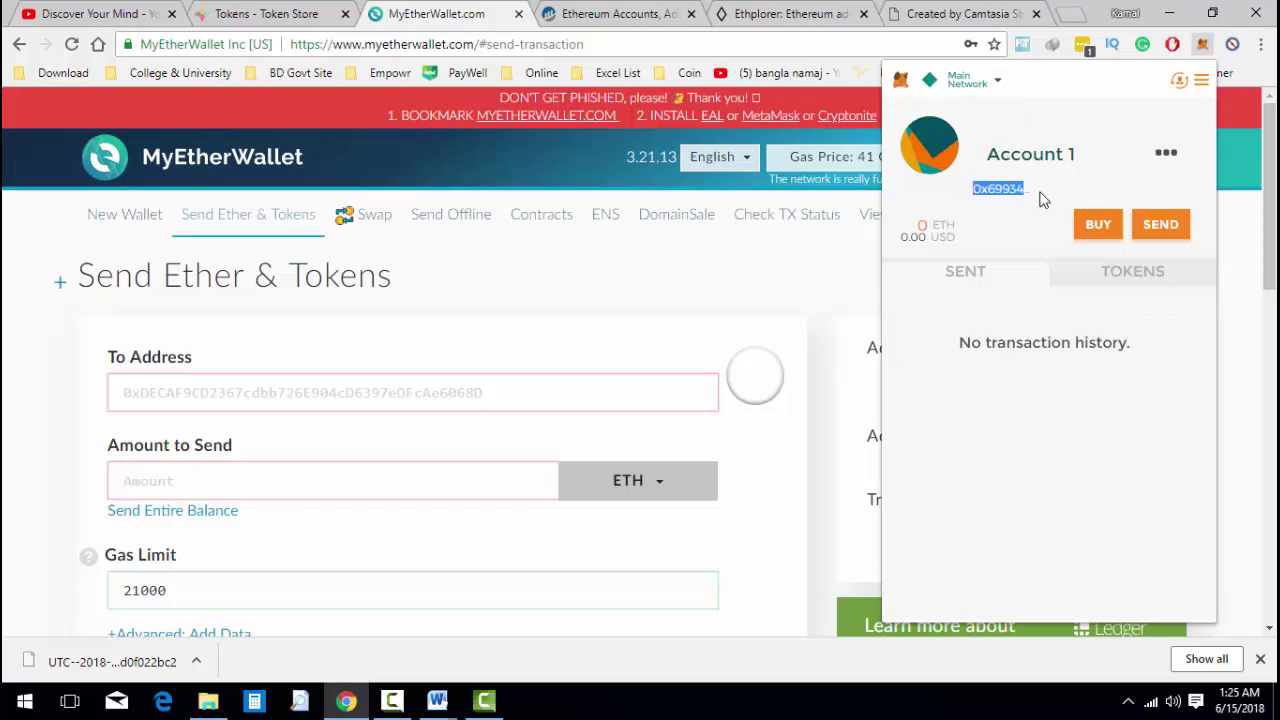
pyautogui.click(1179, 80)
pyautogui.click(1082, 124)
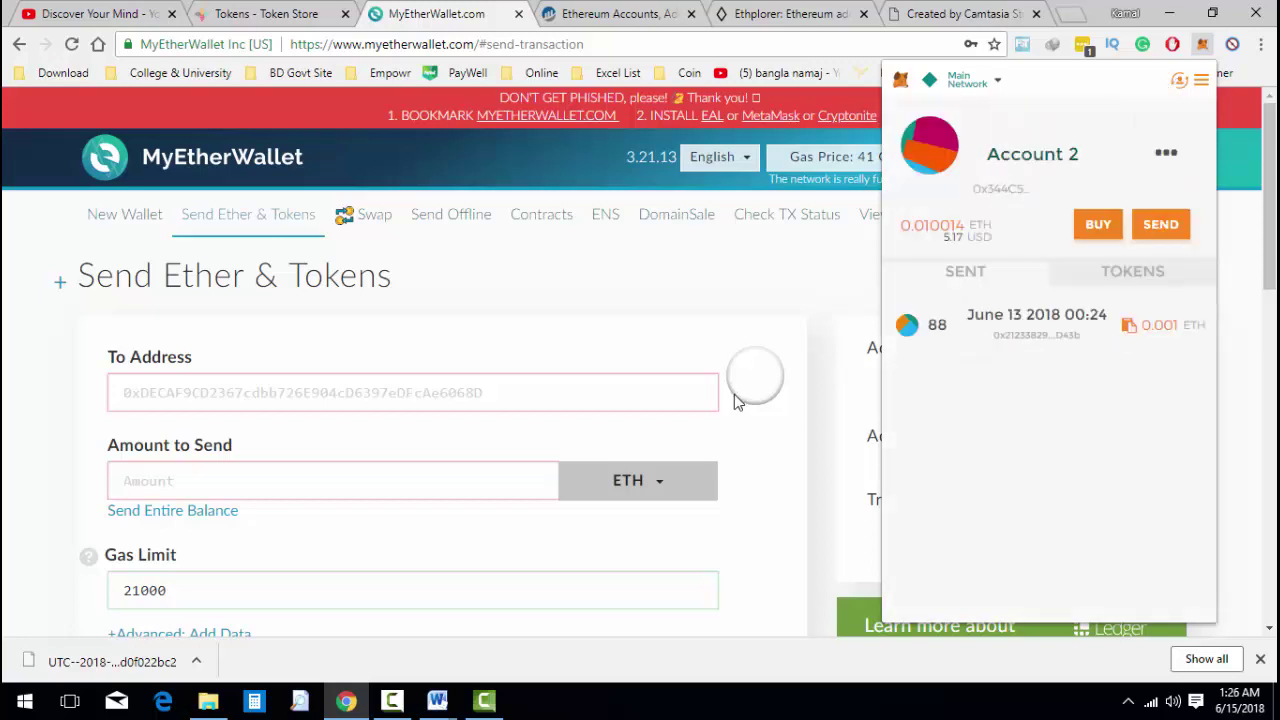
# Step: Go through the To Address and Amount to Send fields of the send form, and open its currency list
pyautogui.click(639, 392)
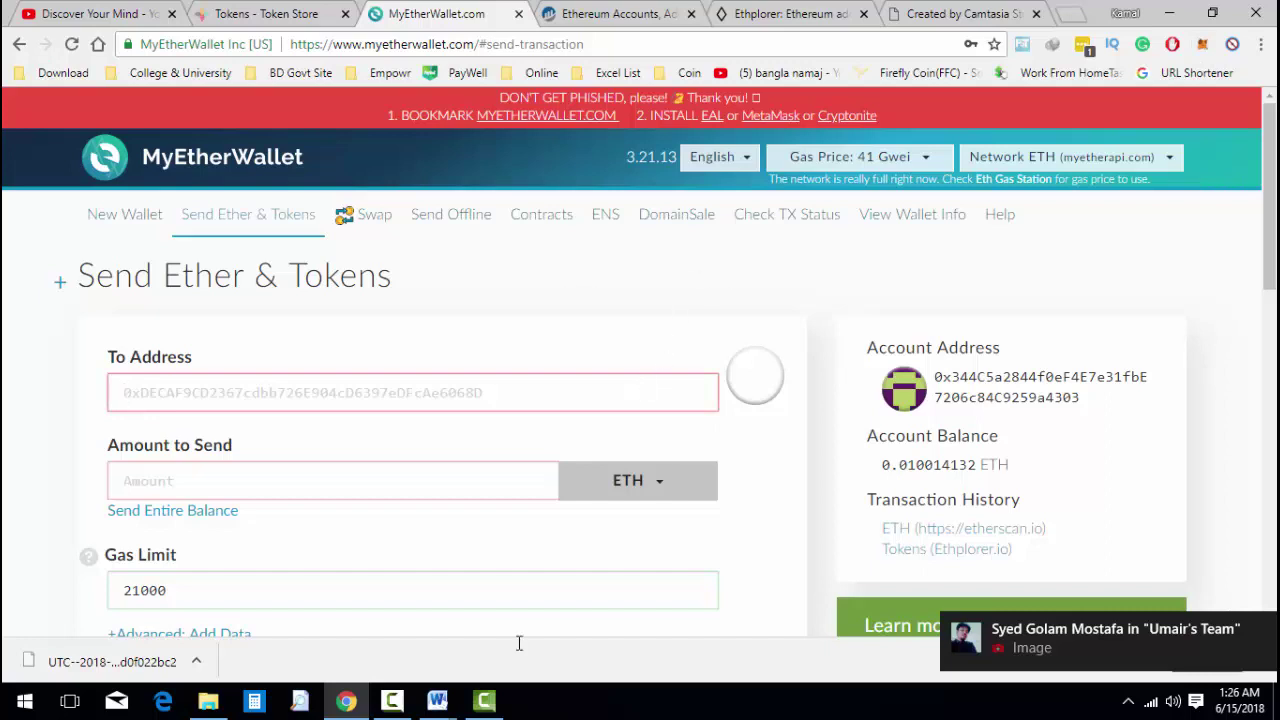
pyautogui.click(437, 700)
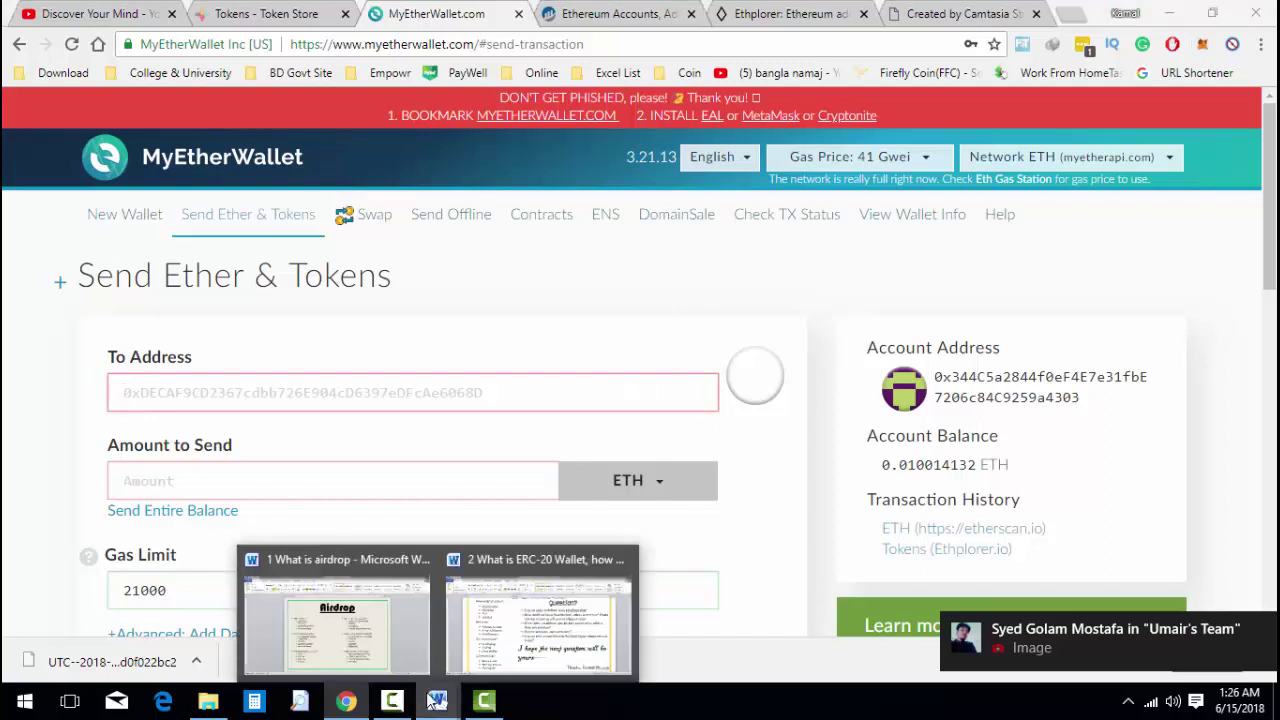
pyautogui.click(480, 403)
pyautogui.scroll(-1, 400, 385)
pyautogui.doubleClick(985, 286)
pyautogui.click(349, 300)
pyautogui.click(262, 383)
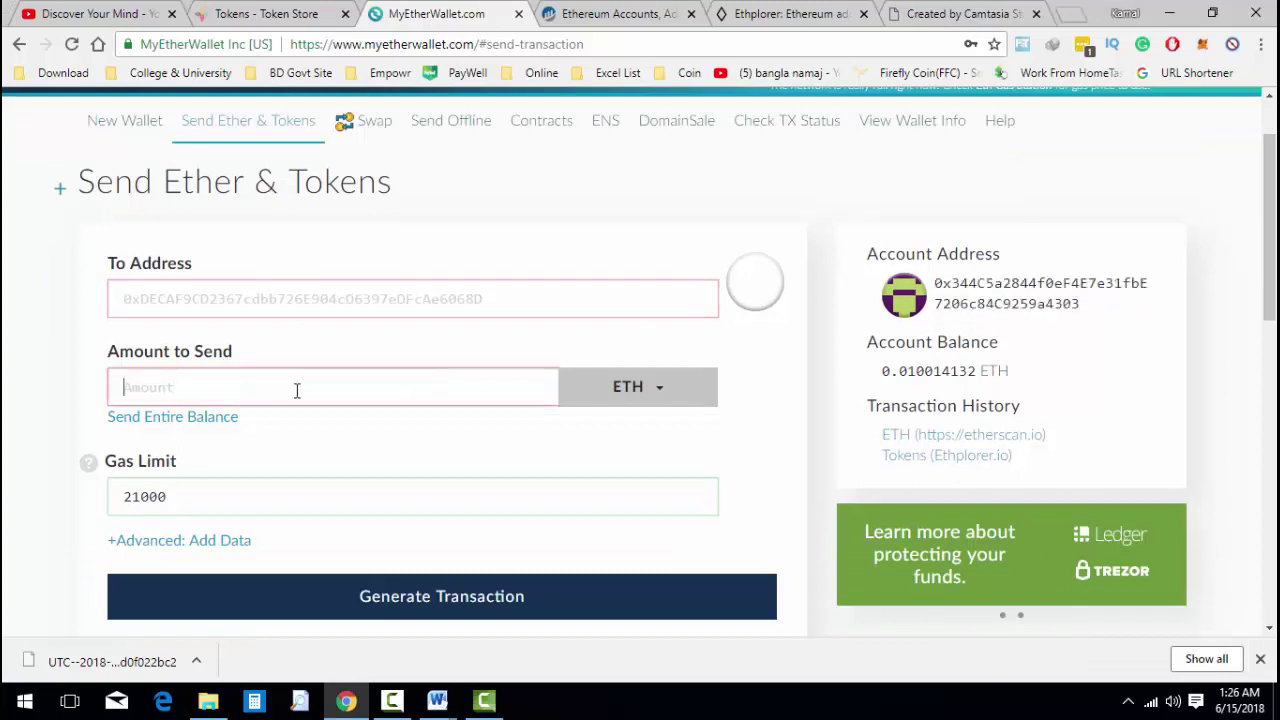
pyautogui.scroll(-1, 600, 400)
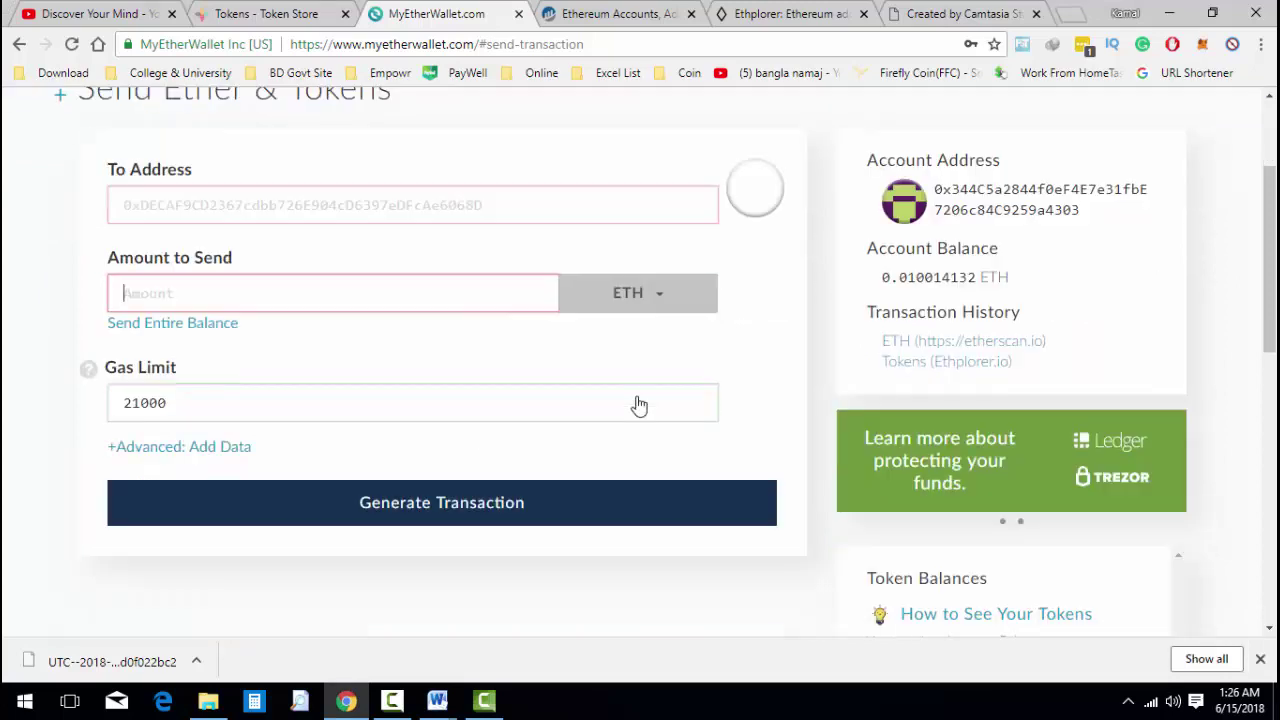
pyautogui.click(668, 298)
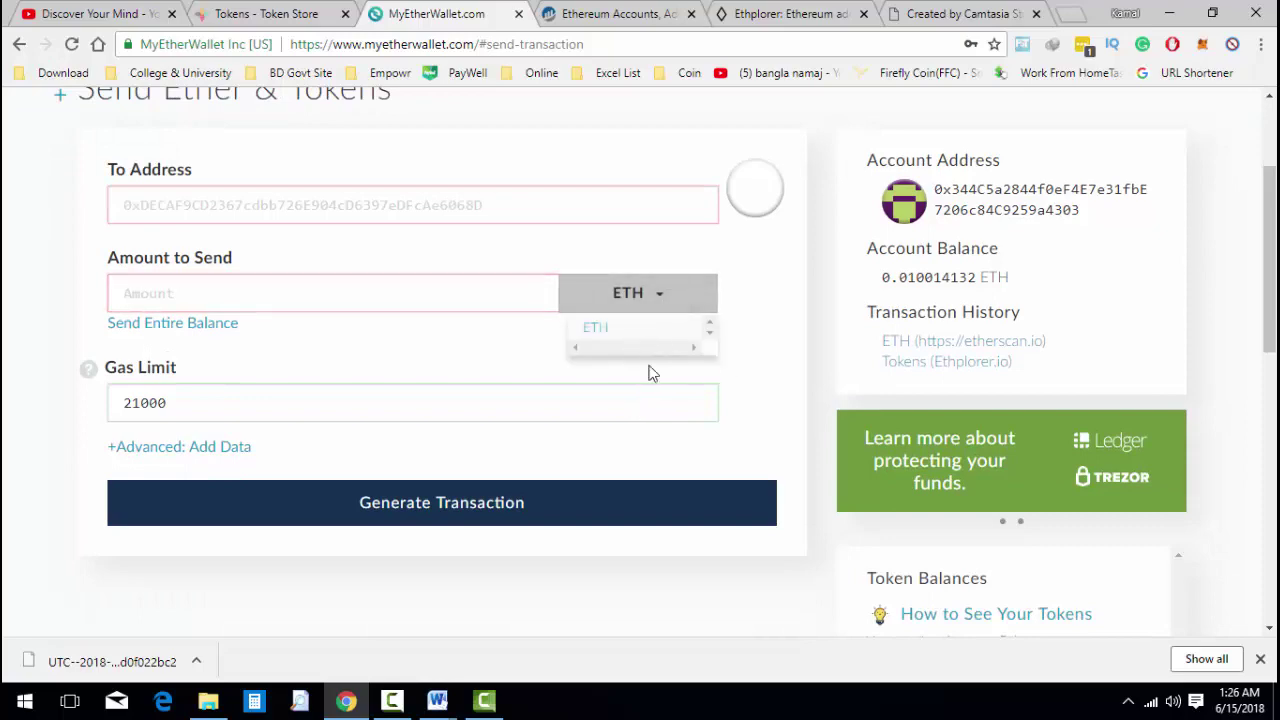
# Step: Show all tokens under the wallet's token balances and browse the expanded list
pyautogui.scroll(-3, 700, 420)
pyautogui.scroll(2, 660, 200)
pyautogui.scroll(-1, 1038, 508)
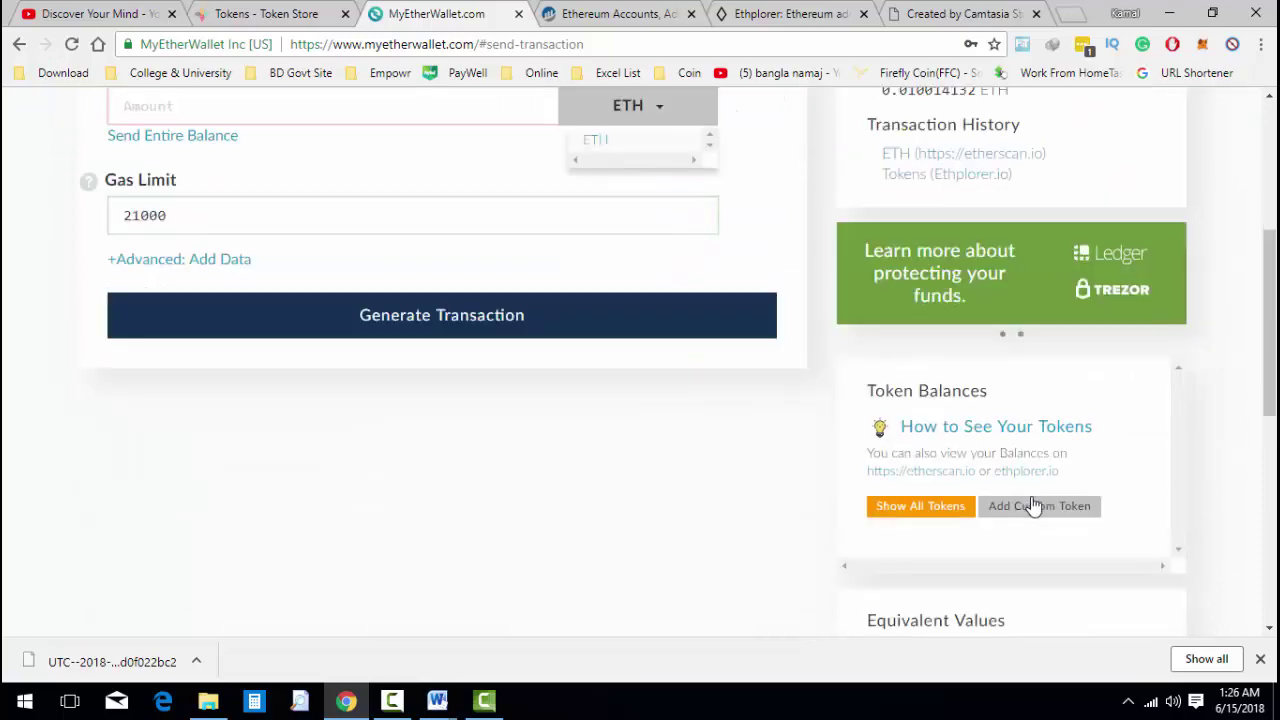
pyautogui.click(929, 517)
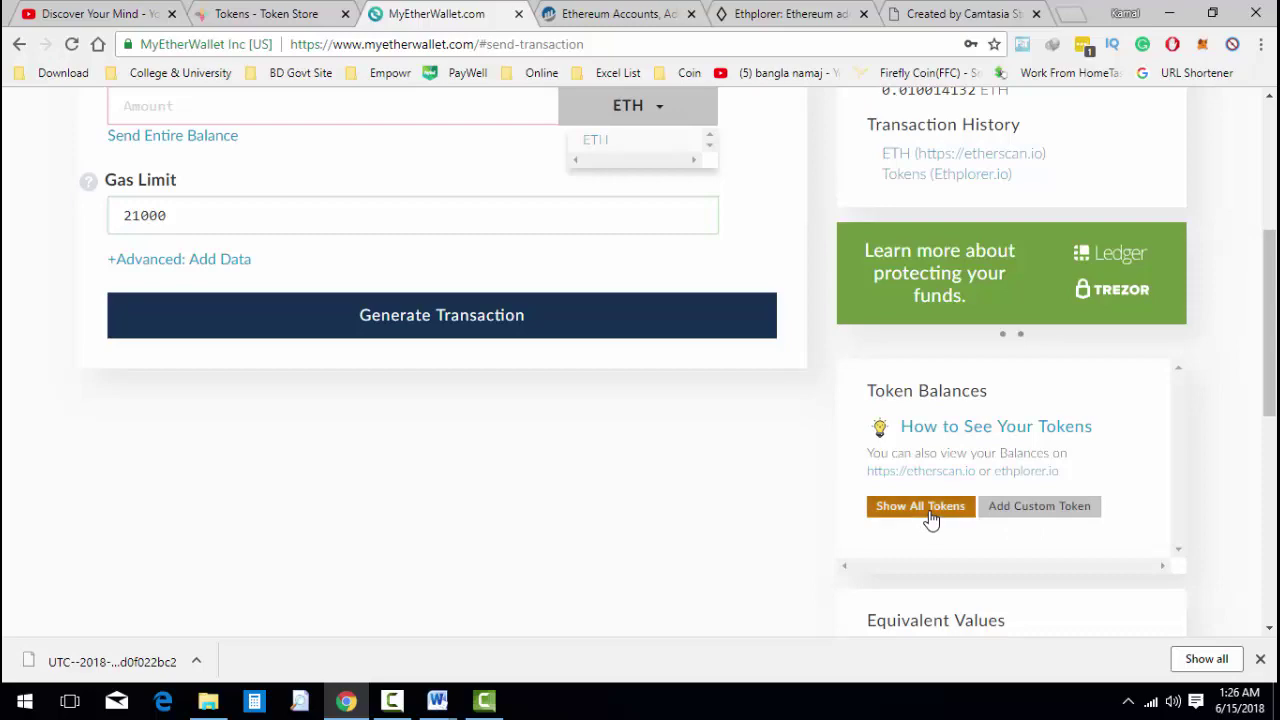
pyautogui.scroll(-1, 963, 543)
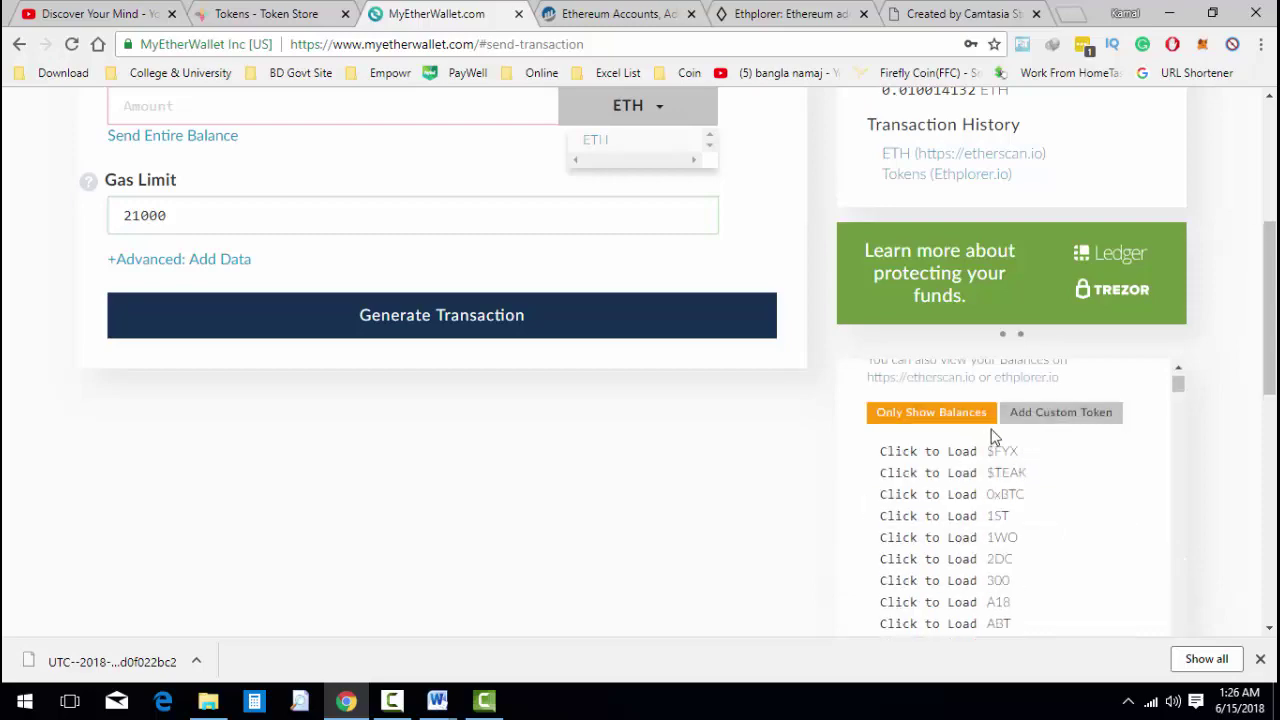
pyautogui.scroll(3, 671, 283)
pyautogui.scroll(-3, 548, 404)
# Step: Return to the wallet's Ethplorer transfers and open the WeToken page to its contract information
pyautogui.click(800, 16)
pyautogui.scroll(2, 590, 260)
pyautogui.scroll(-10, 570, 300)
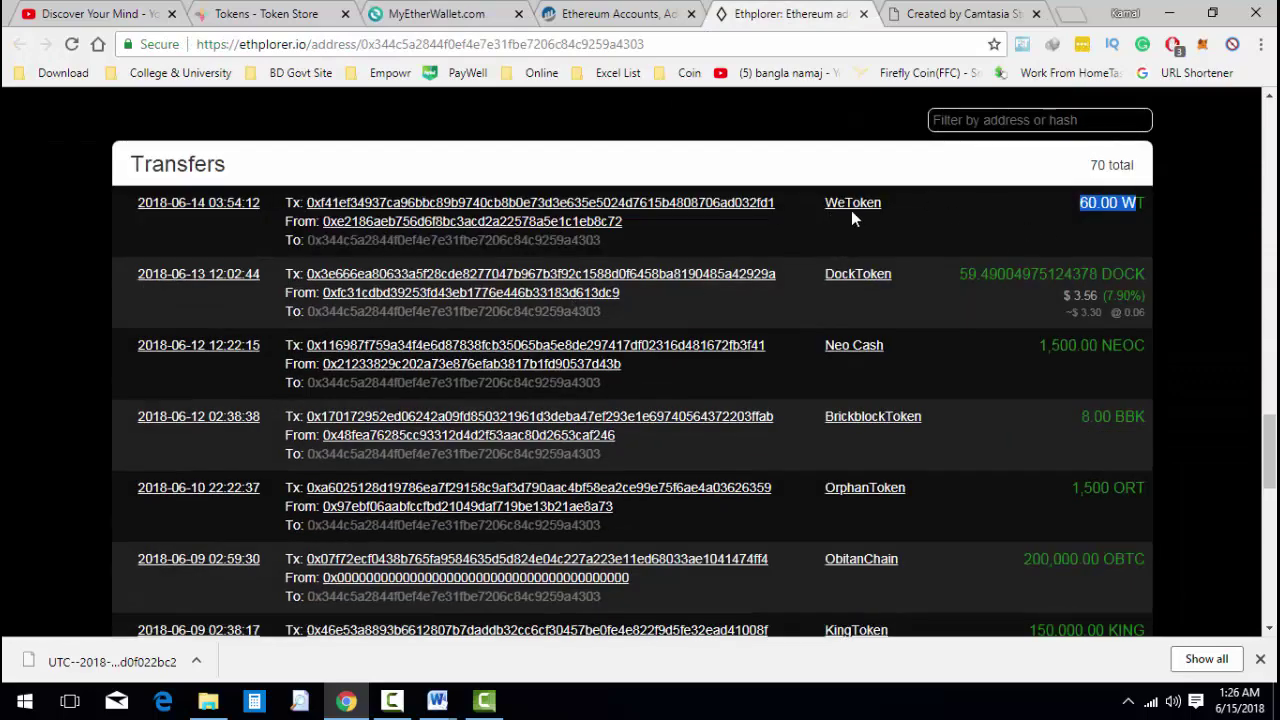
pyautogui.click(851, 207)
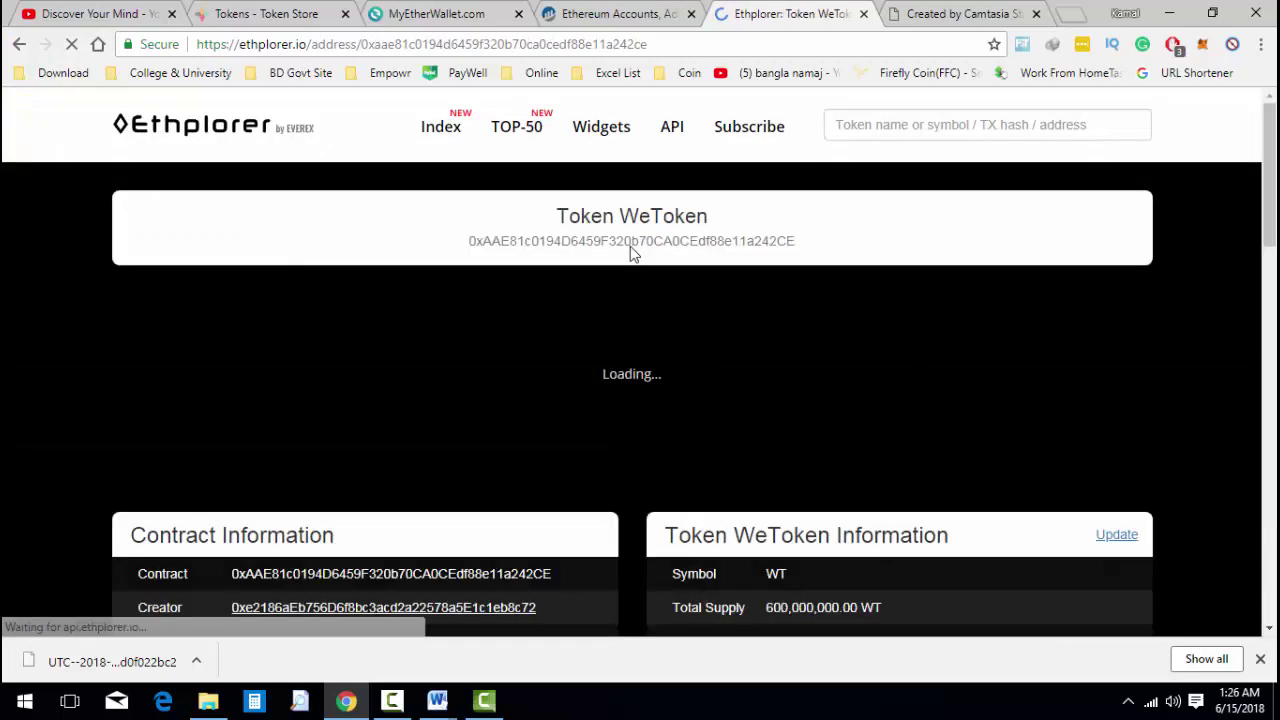
pyautogui.scroll(-5, 630, 253)
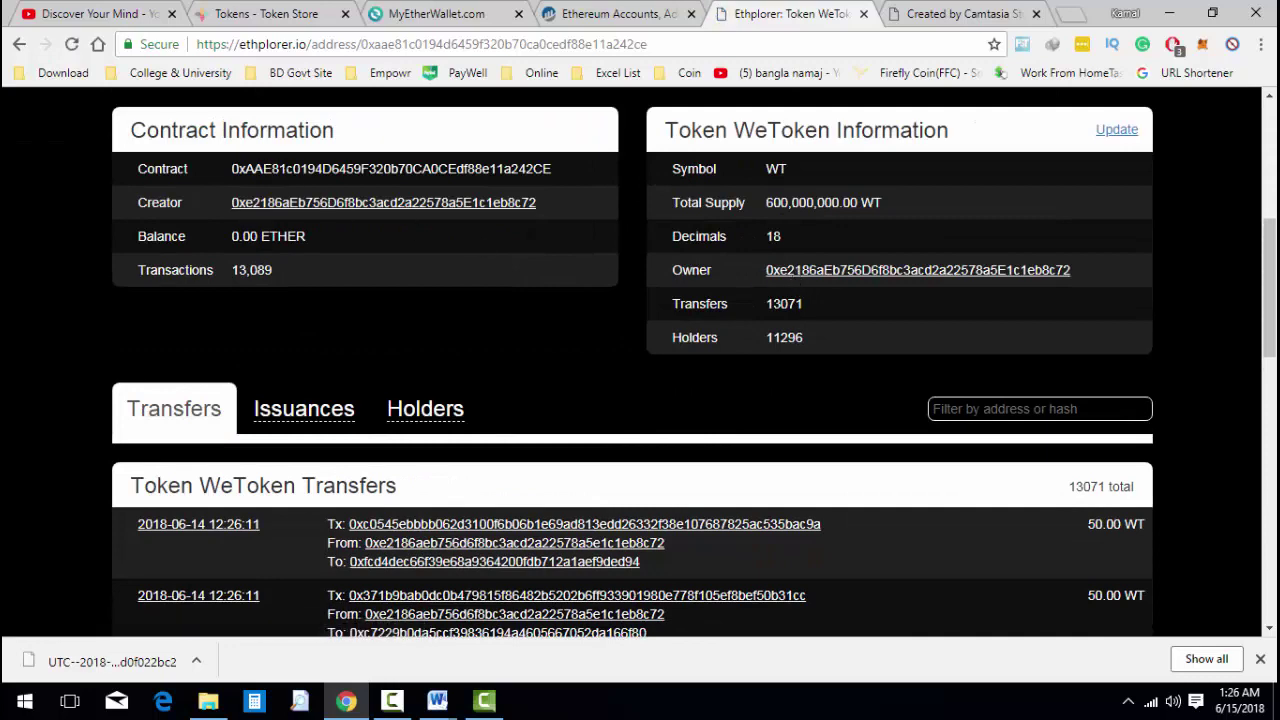
# Step: Copy WeToken's contract address from Ethplorer and paste it as the contract address of a new custom token in MyEtherWallet
pyautogui.rightClick(300, 163)
pyautogui.press('Escape')
pyautogui.doubleClick(337, 168)
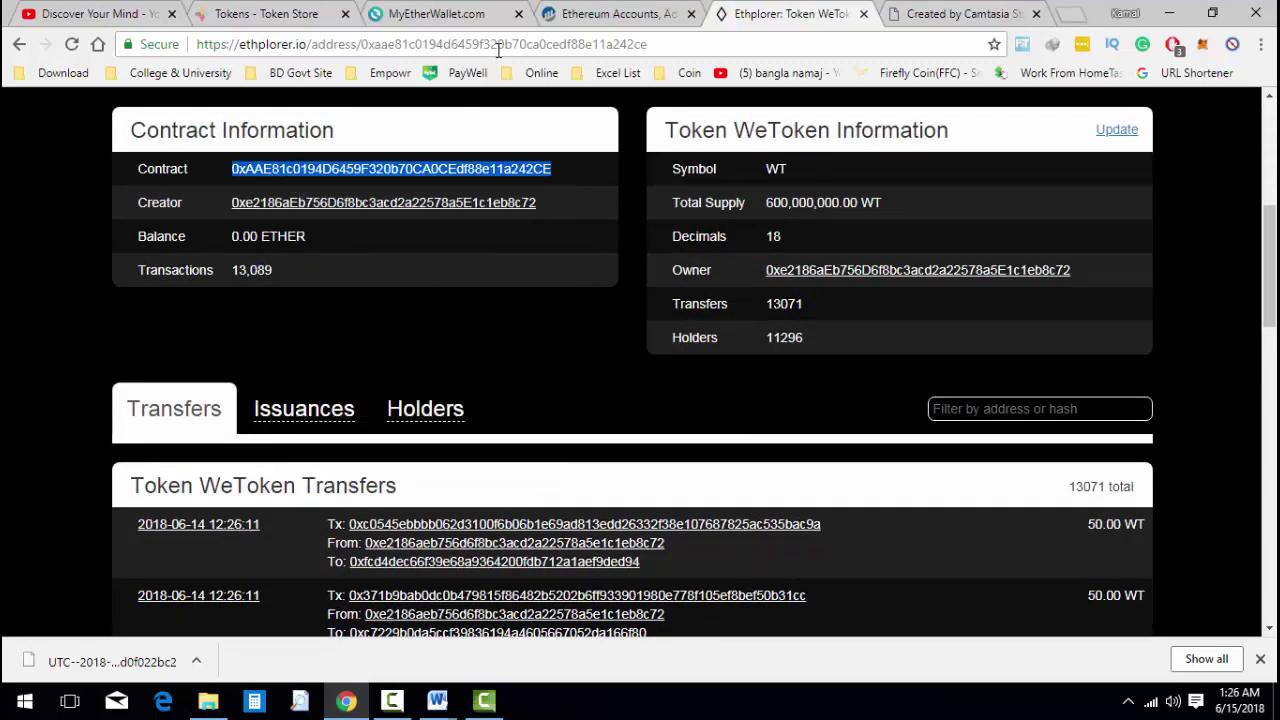
pyautogui.click(603, 13)
pyautogui.click(440, 12)
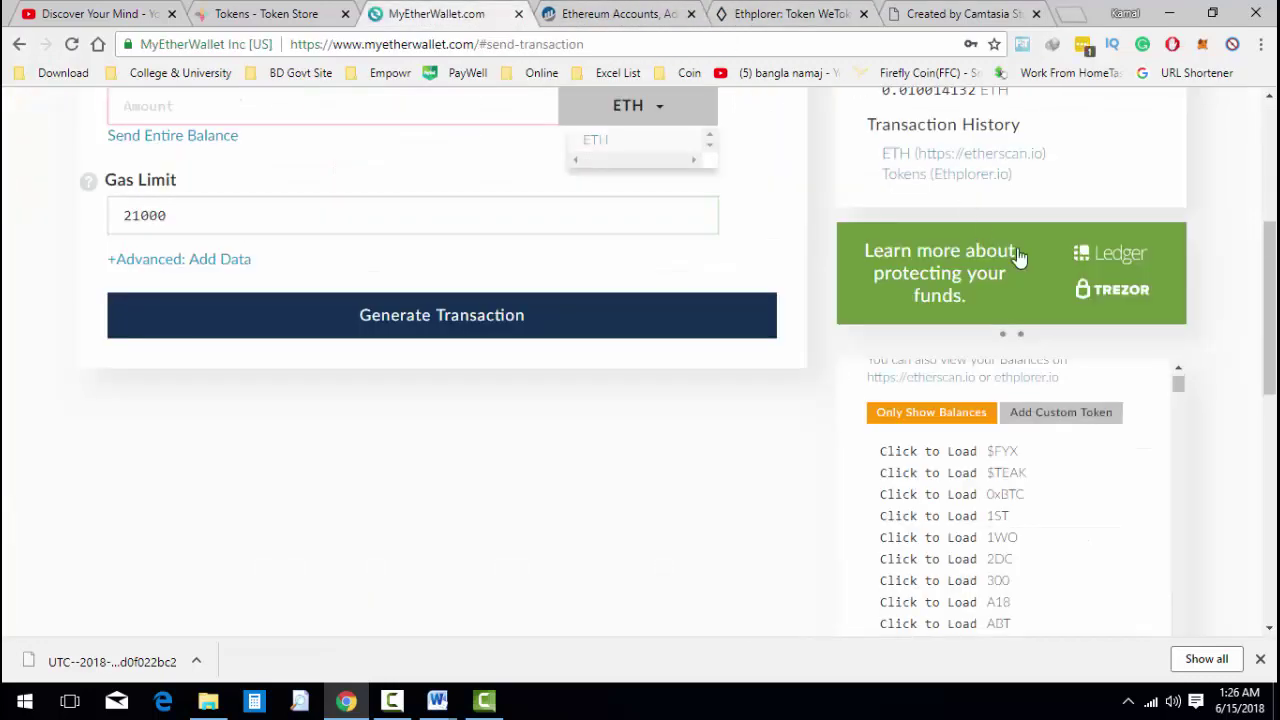
pyautogui.click(1070, 414)
pyautogui.click(945, 468)
pyautogui.hotkey('ctrl', 'v')
# Step: Check WeToken's details on Ethplorer, give the custom token in MyEtherWallet the symbol wt and 18 decimals, and save it
pyautogui.click(934, 538)
pyautogui.click(778, 13)
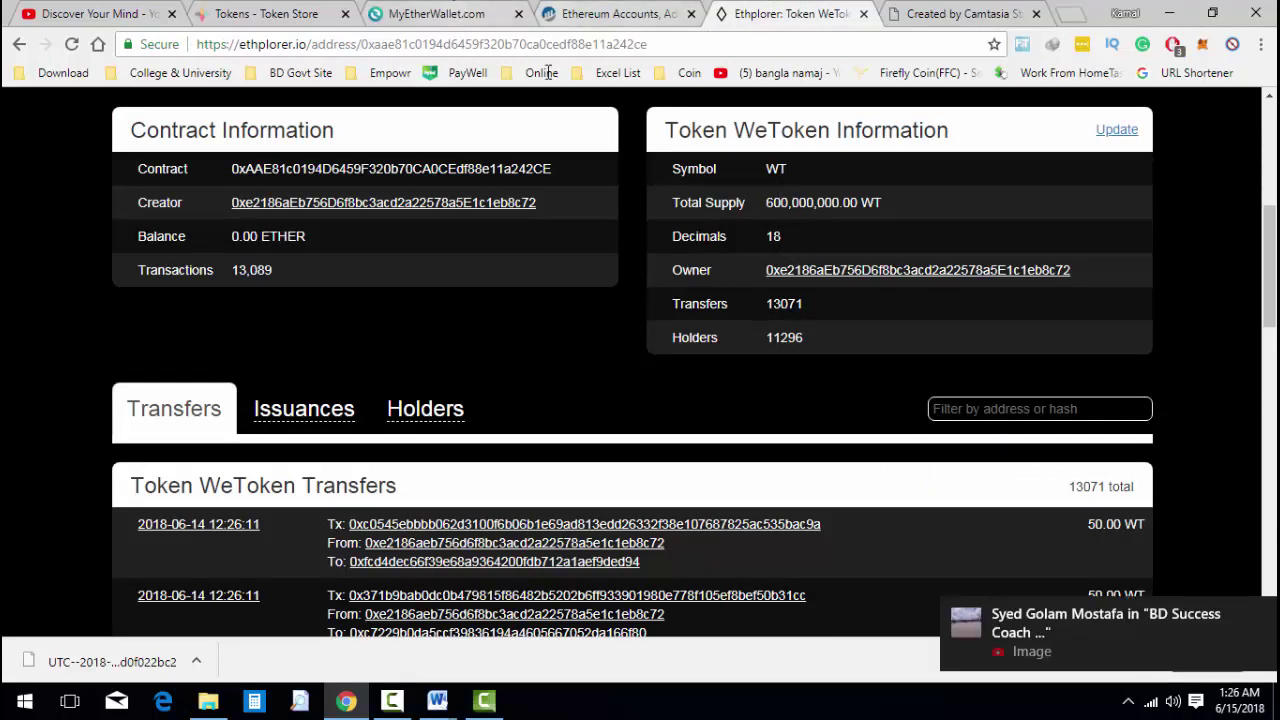
pyautogui.click(436, 13)
pyautogui.write('wt')
pyautogui.click(888, 598)
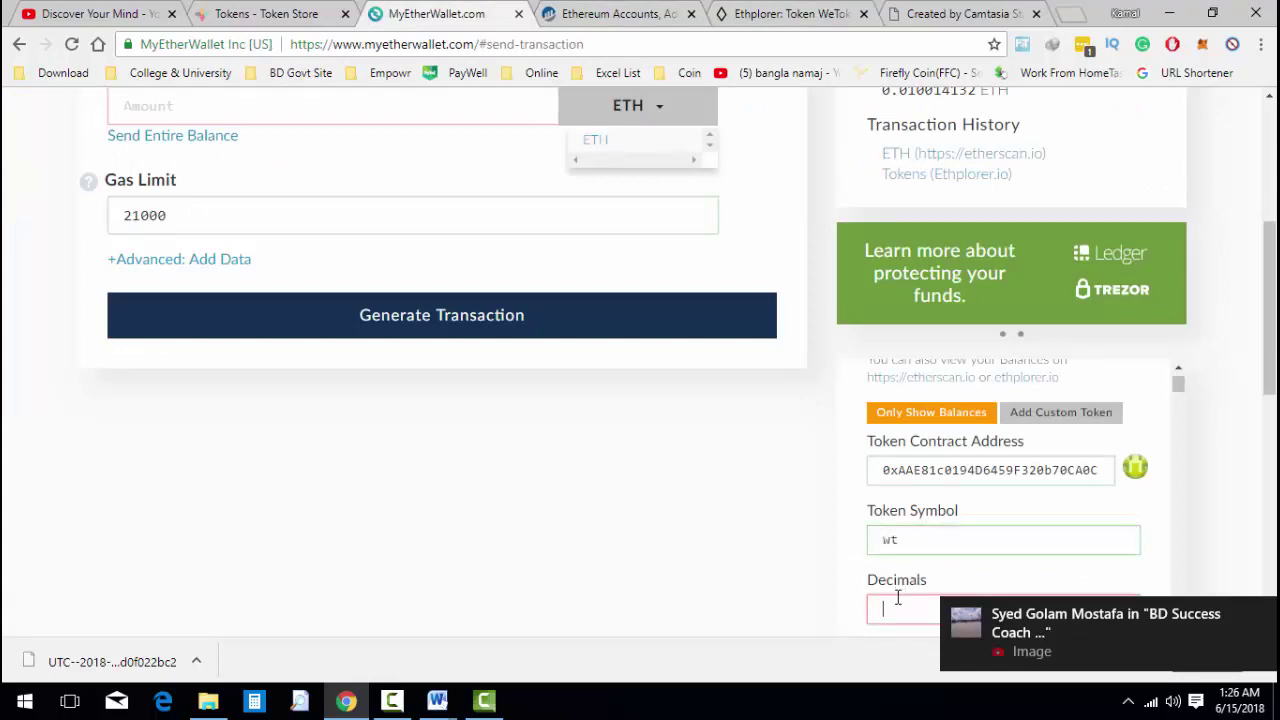
pyautogui.write('18')
pyautogui.scroll(-3, 934, 529)
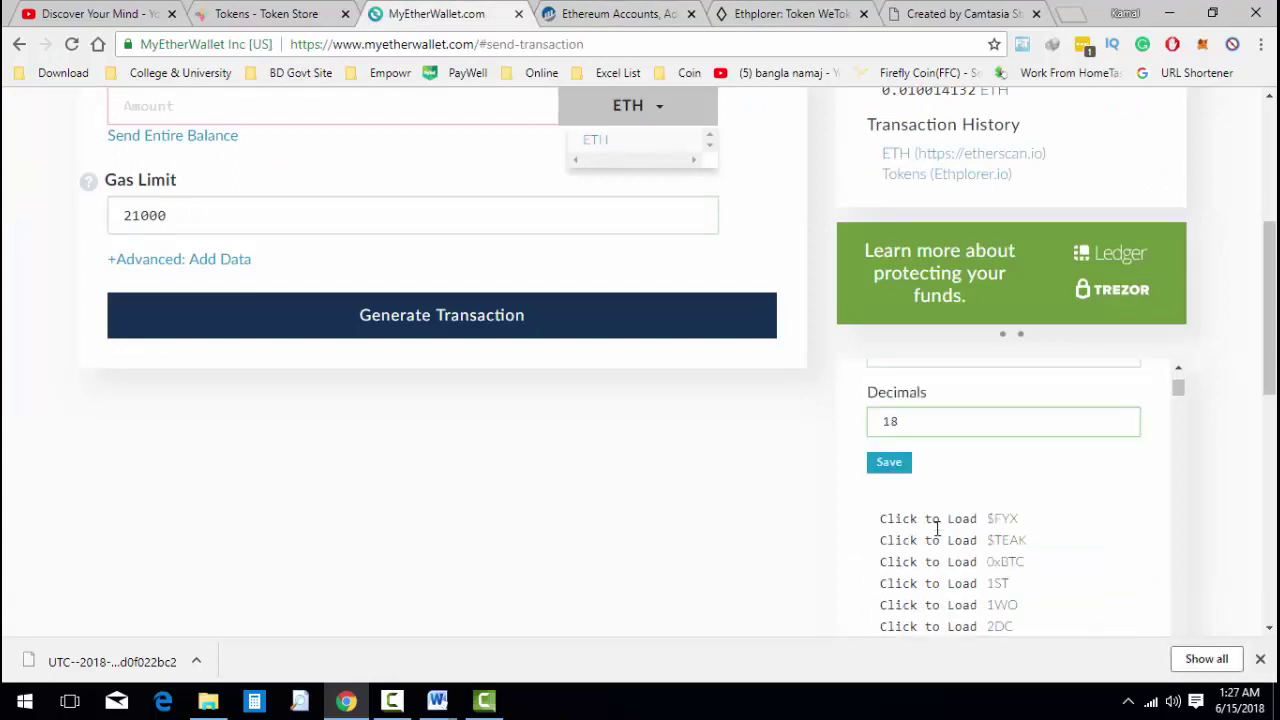
pyautogui.click(889, 460)
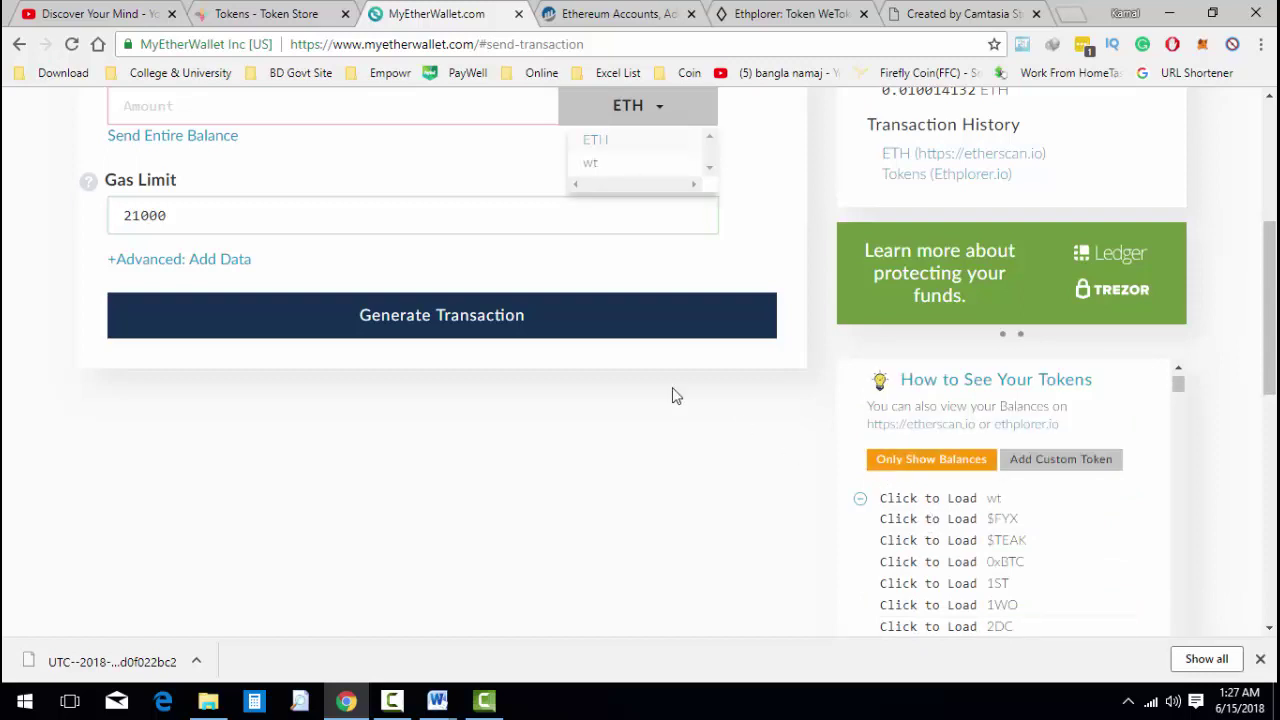
# Step: Load the wt token's balance and select wt as the currency of the amount to send
pyautogui.scroll(1, 743, 417)
pyautogui.scroll(-1, 886, 537)
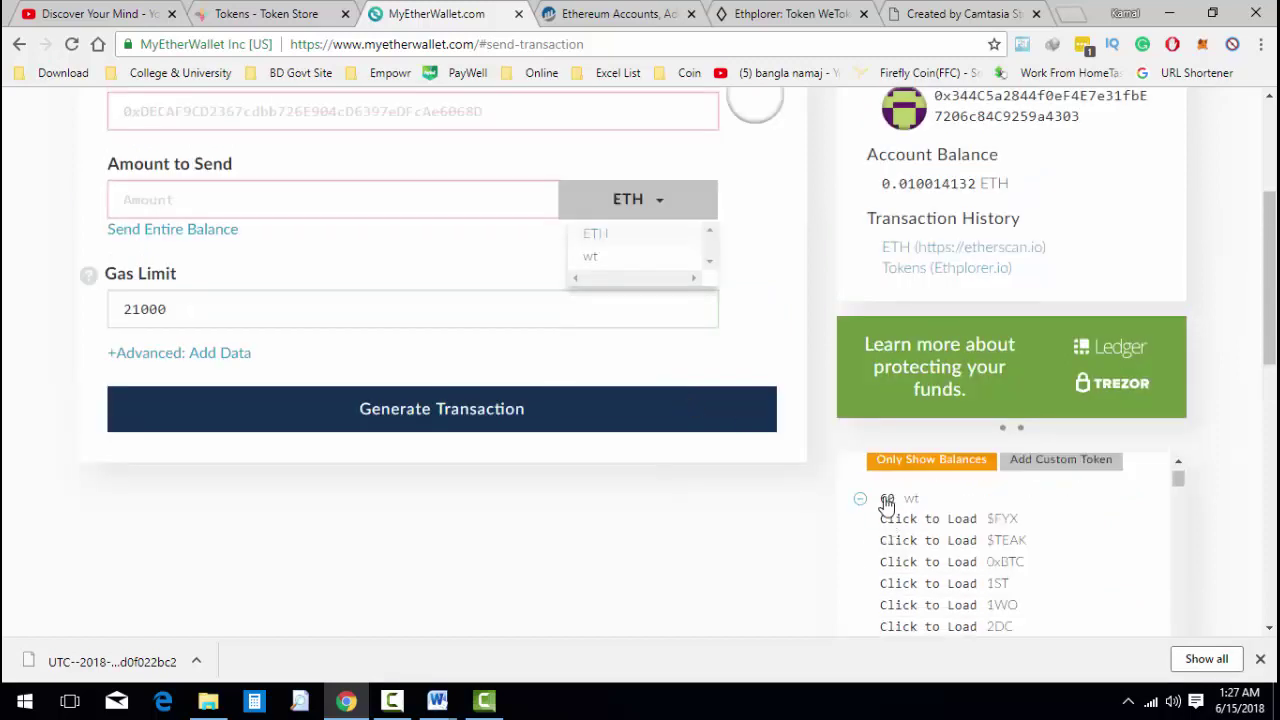
pyautogui.click(592, 216)
pyautogui.click(592, 216)
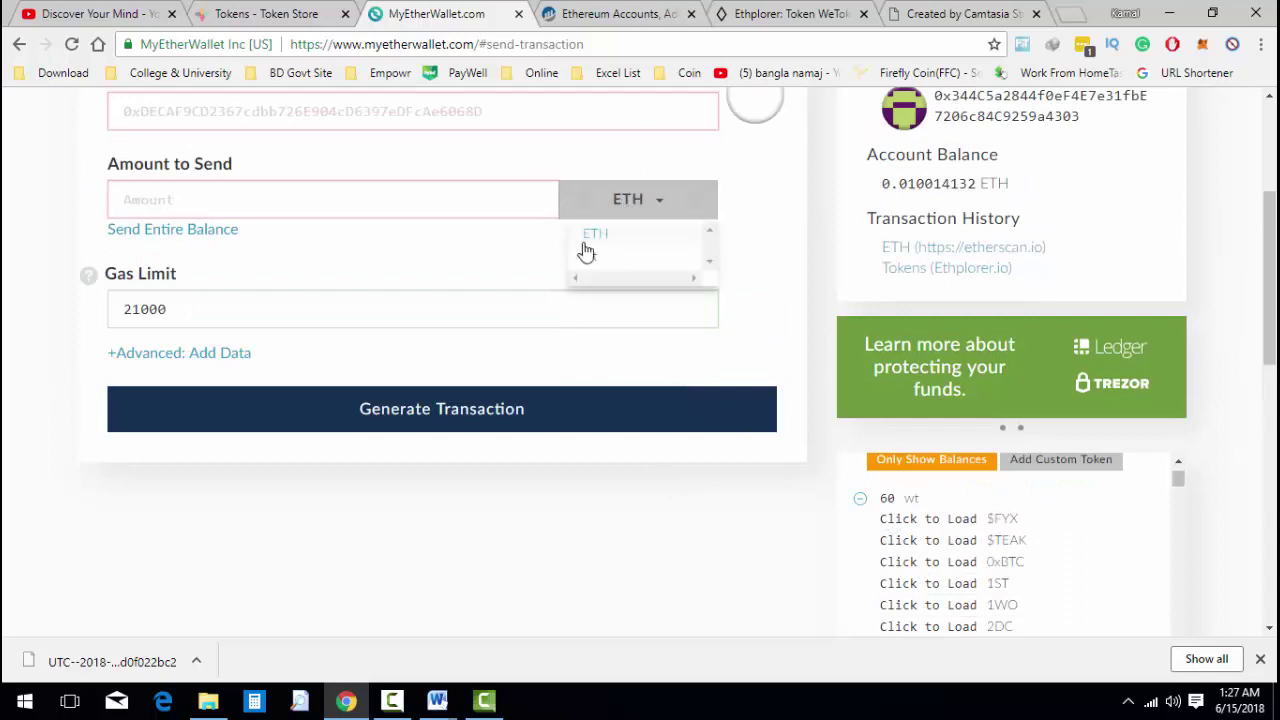
pyautogui.click(593, 261)
pyautogui.scroll(1, 566, 226)
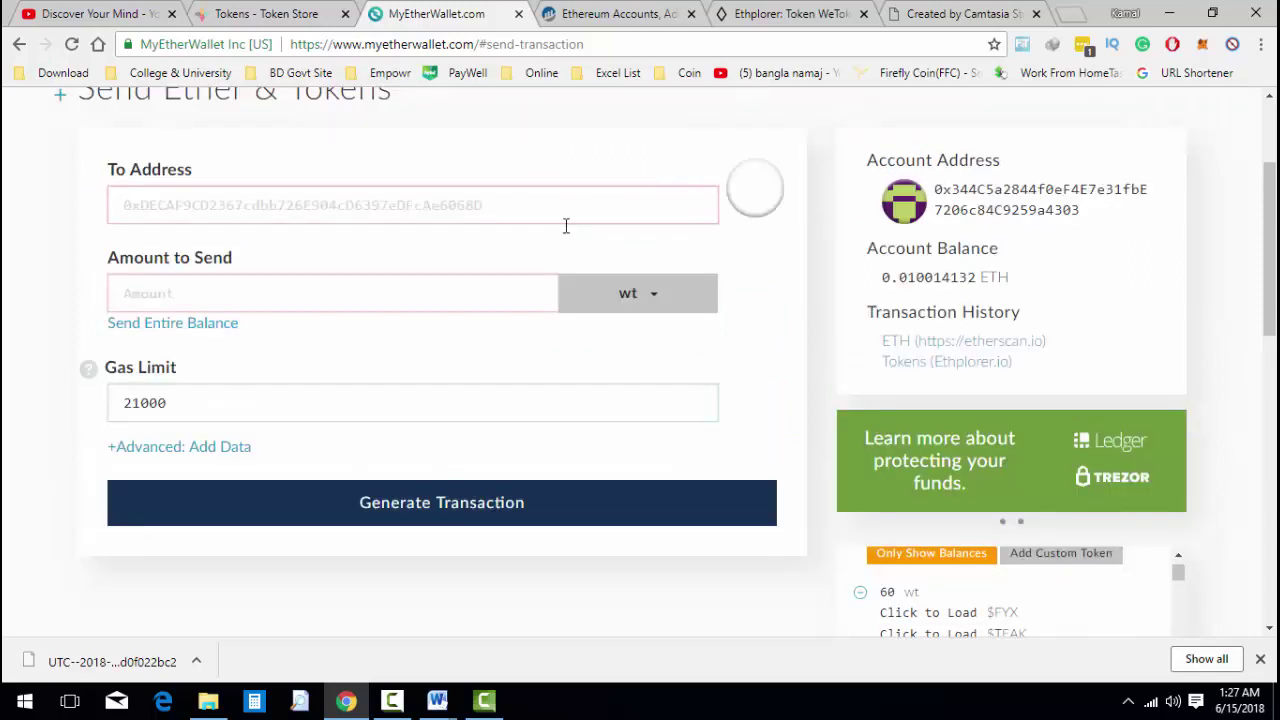
# Step: Fill in the entire wt balance as the amount to send, and go to the To Address field
pyautogui.click(380, 297)
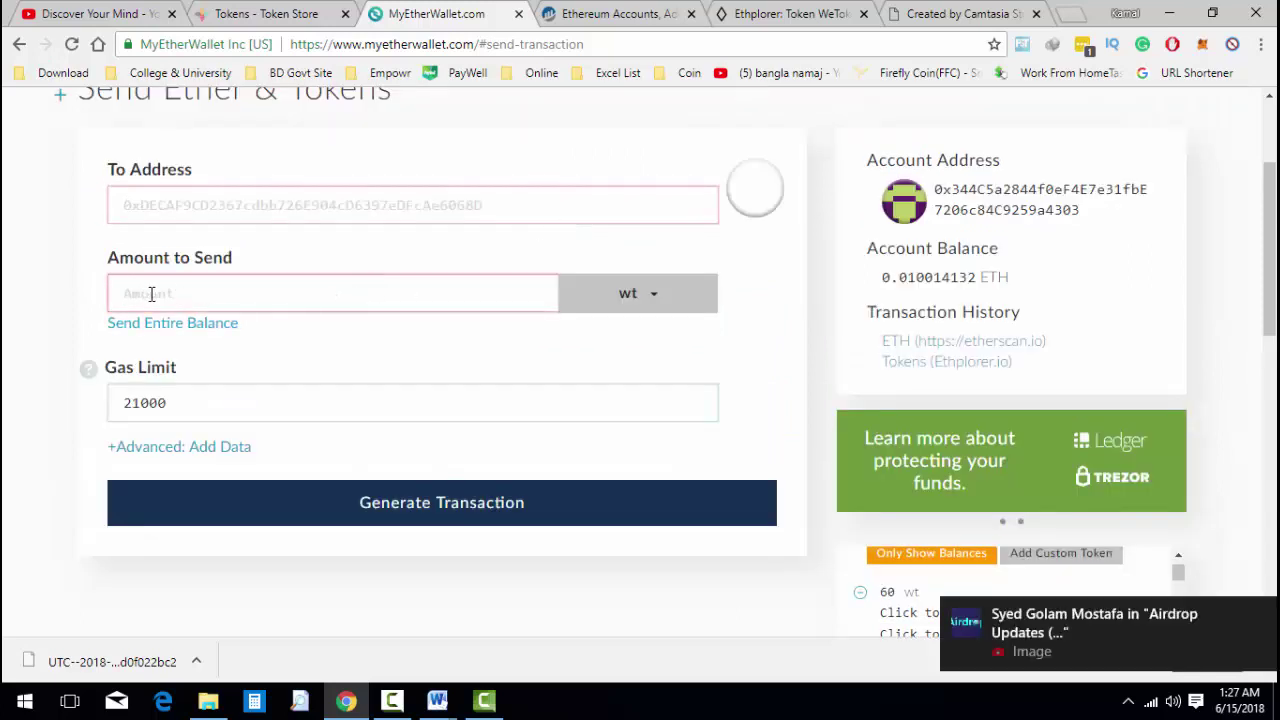
pyautogui.click(170, 328)
pyautogui.moveTo(191, 297); pyautogui.dragTo(46, 291)
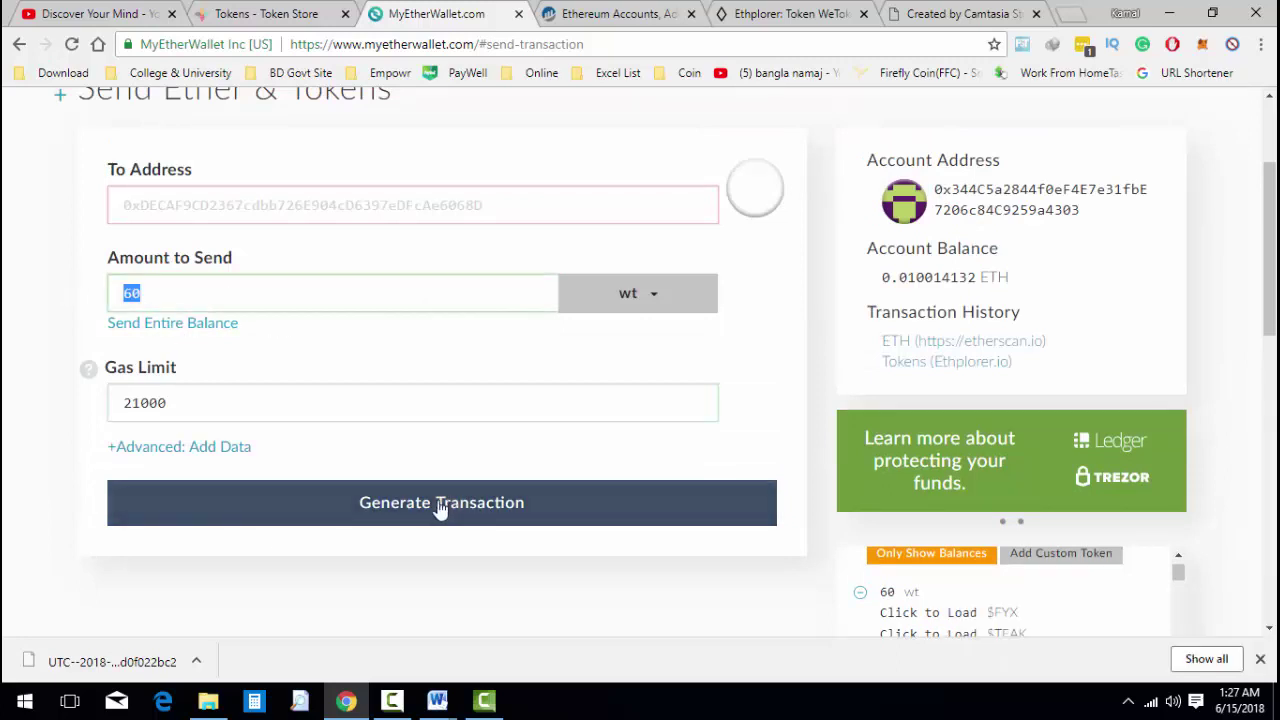
pyautogui.click(423, 208)
pyautogui.click(367, 291)
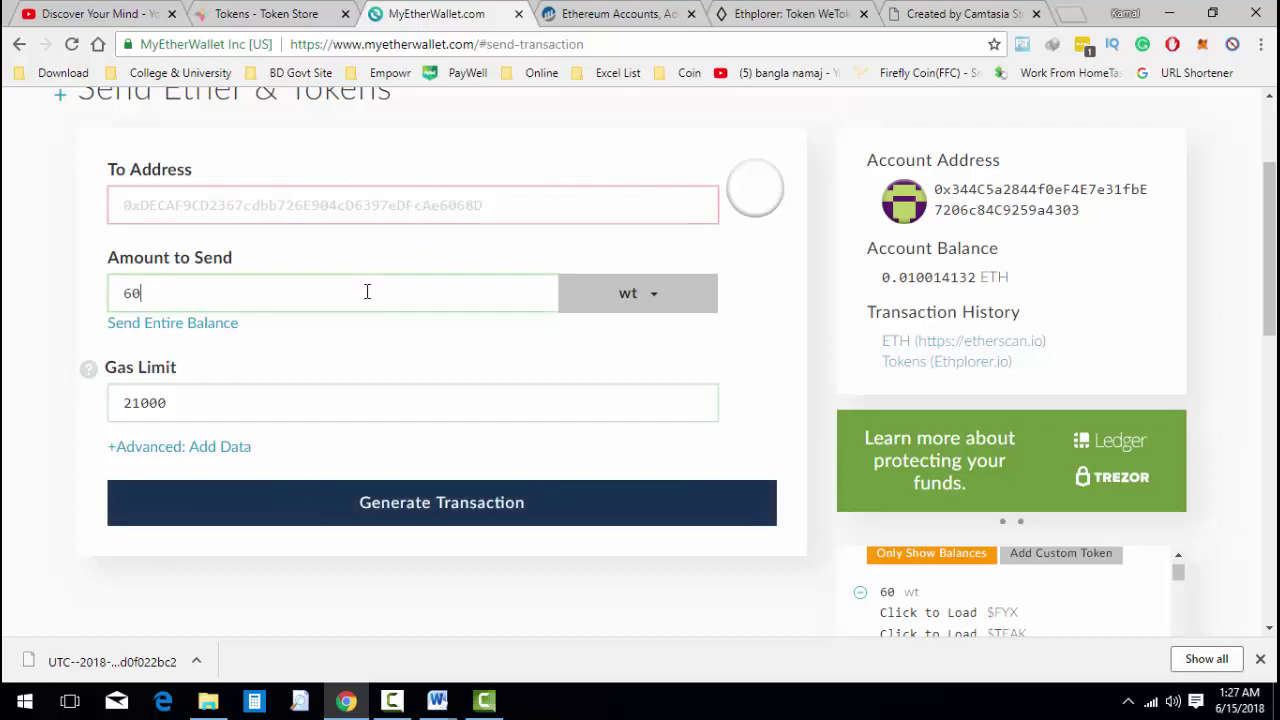
pyautogui.click(356, 208)
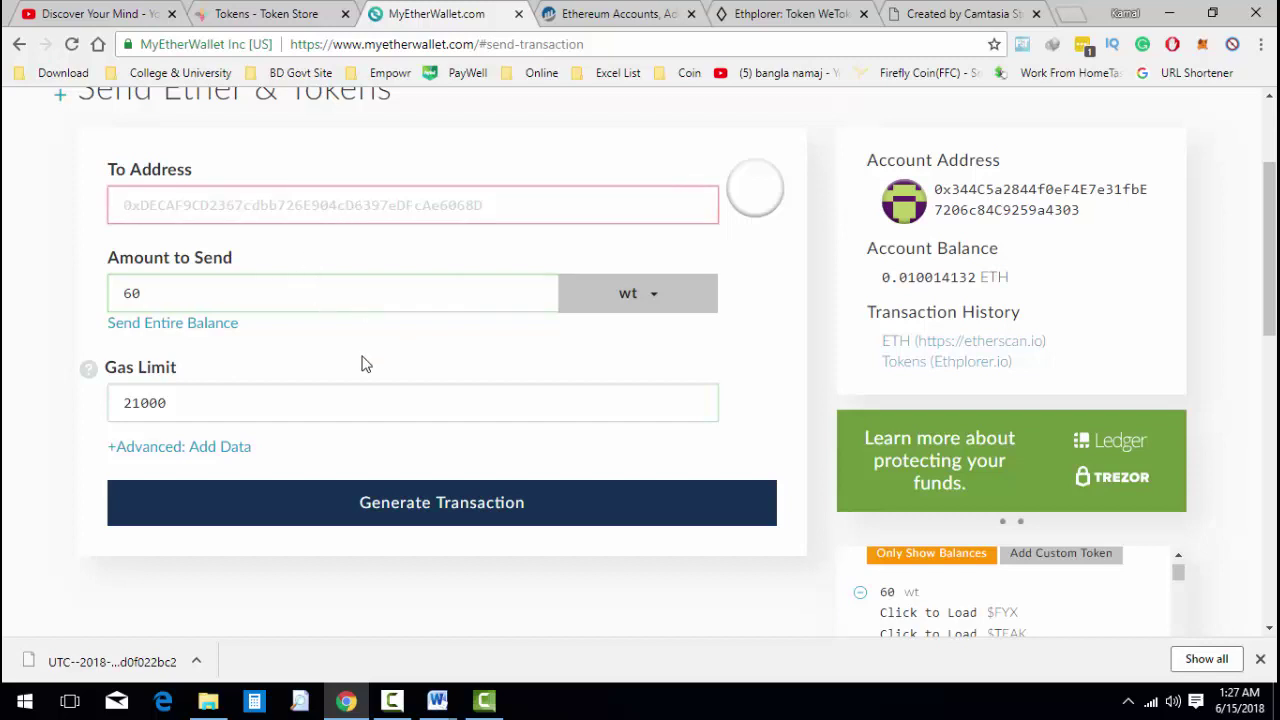
# Step: Switch to the Word outline and go through its "How to make cash?" and "Is there any risk?" topics
pyautogui.moveTo(437, 700)
pyautogui.click(523, 615)
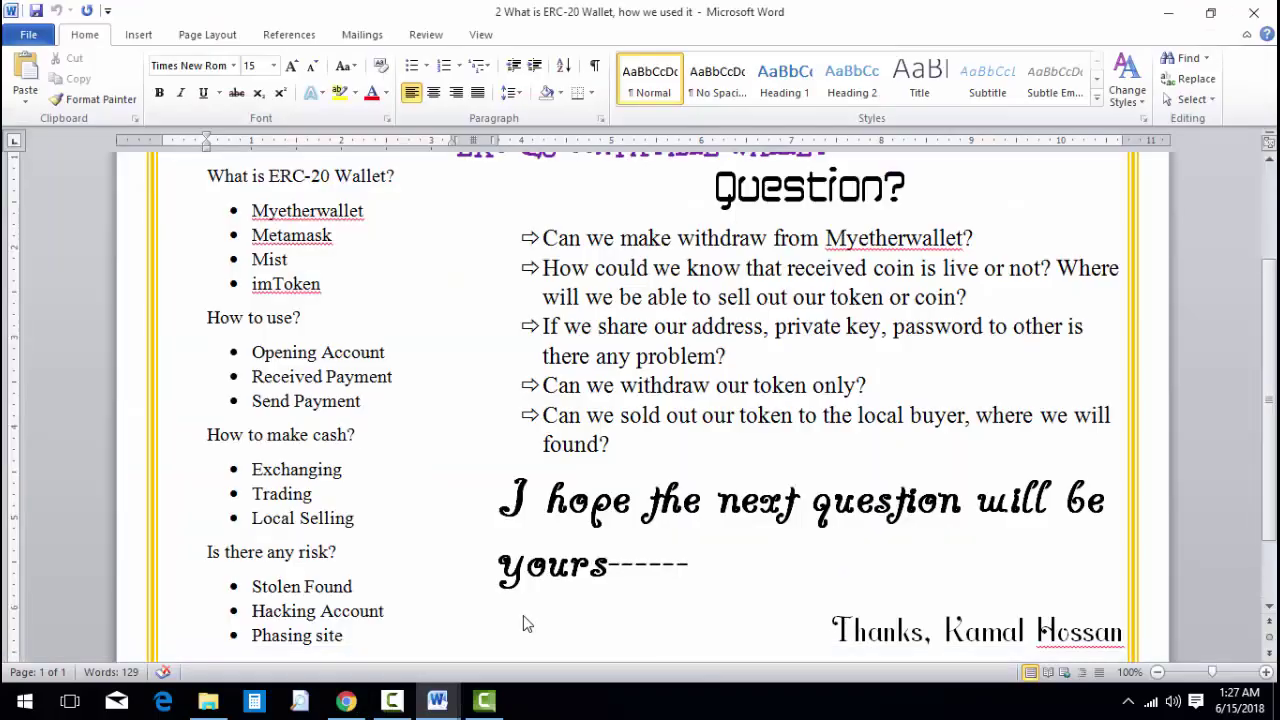
pyautogui.scroll(-2, 293, 445)
pyautogui.doubleClick(320, 432)
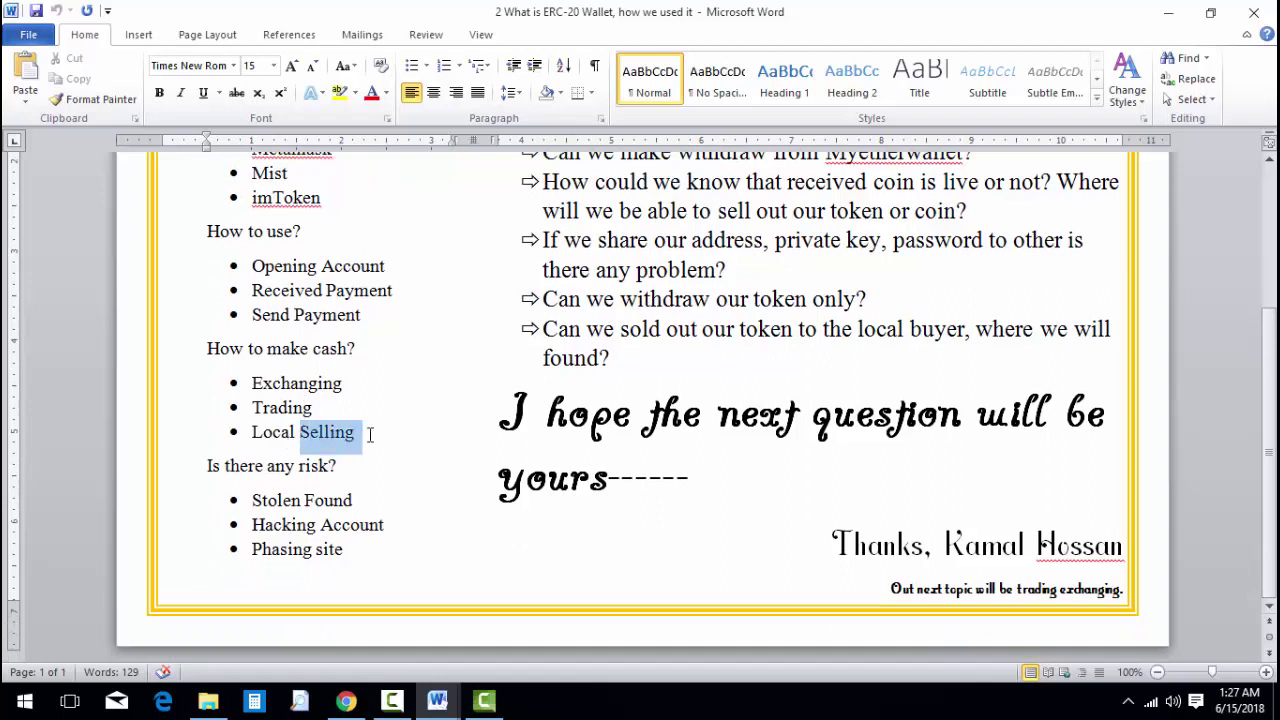
pyautogui.click(367, 434)
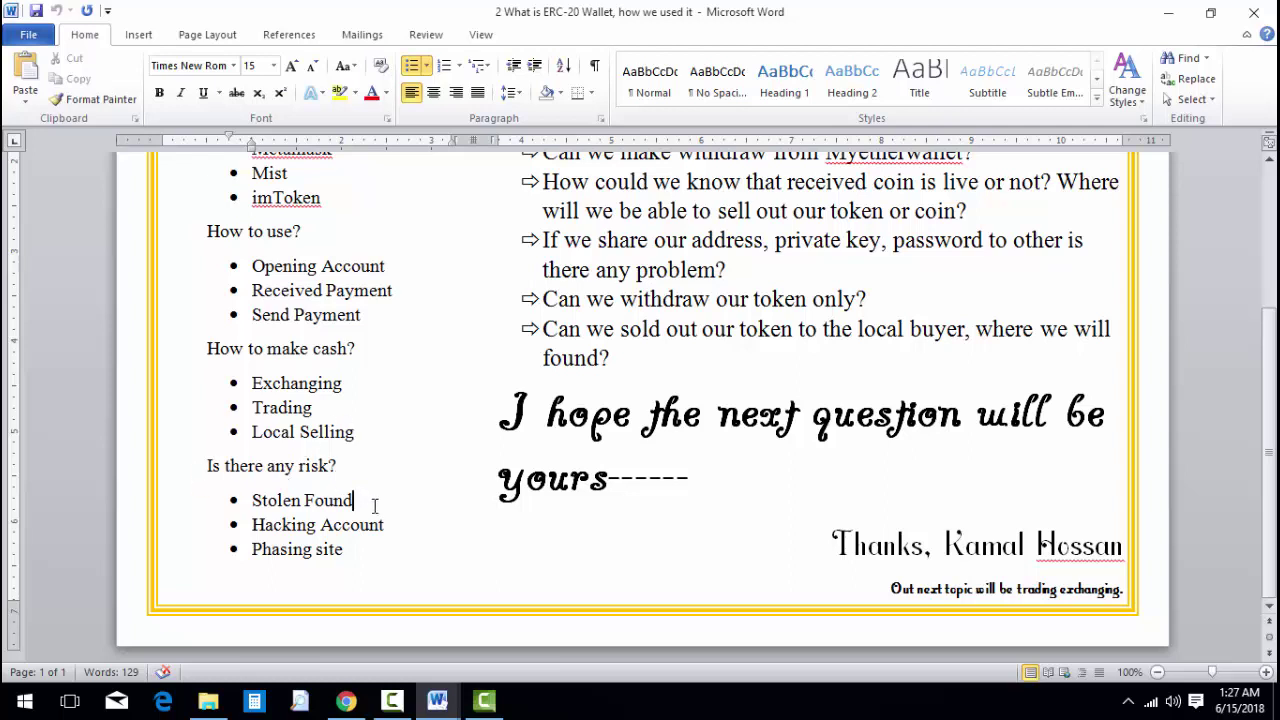
# Step: Return to MyEtherWallet in Chrome, look over the account details, and check the same account in the MetaMask extension
pyautogui.click(1160, 22)
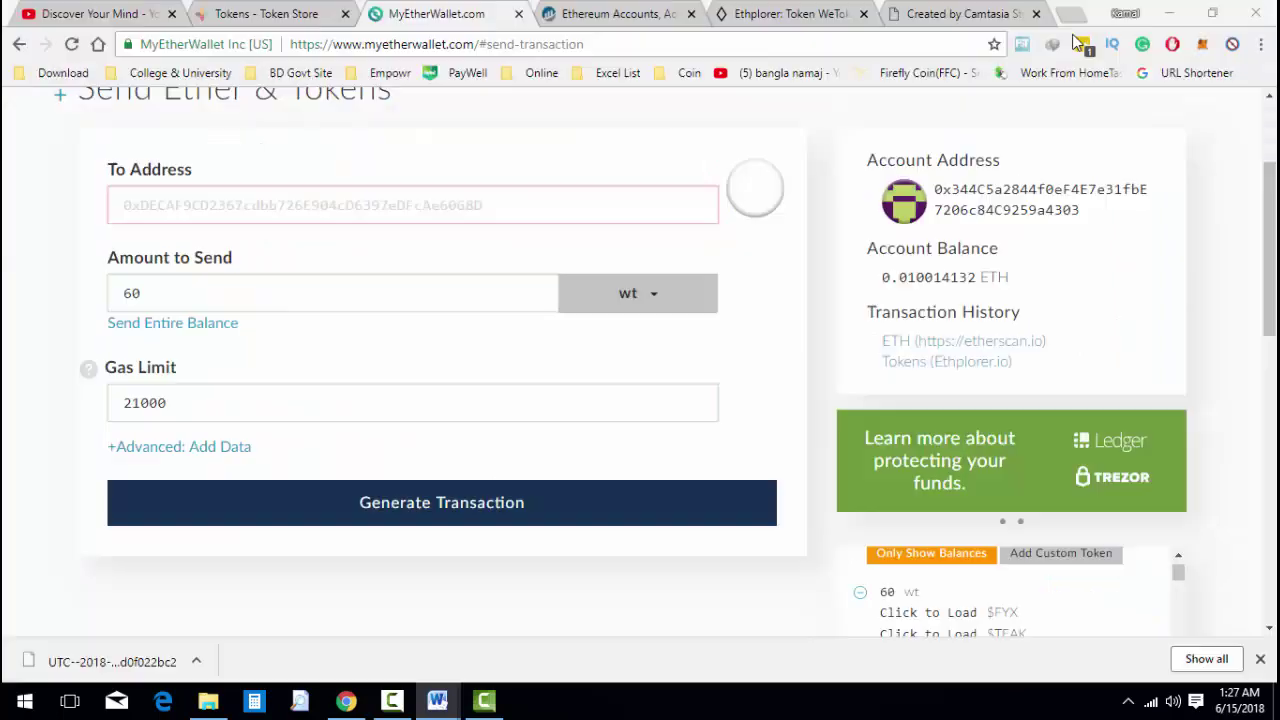
pyautogui.scroll(3, 403, 408)
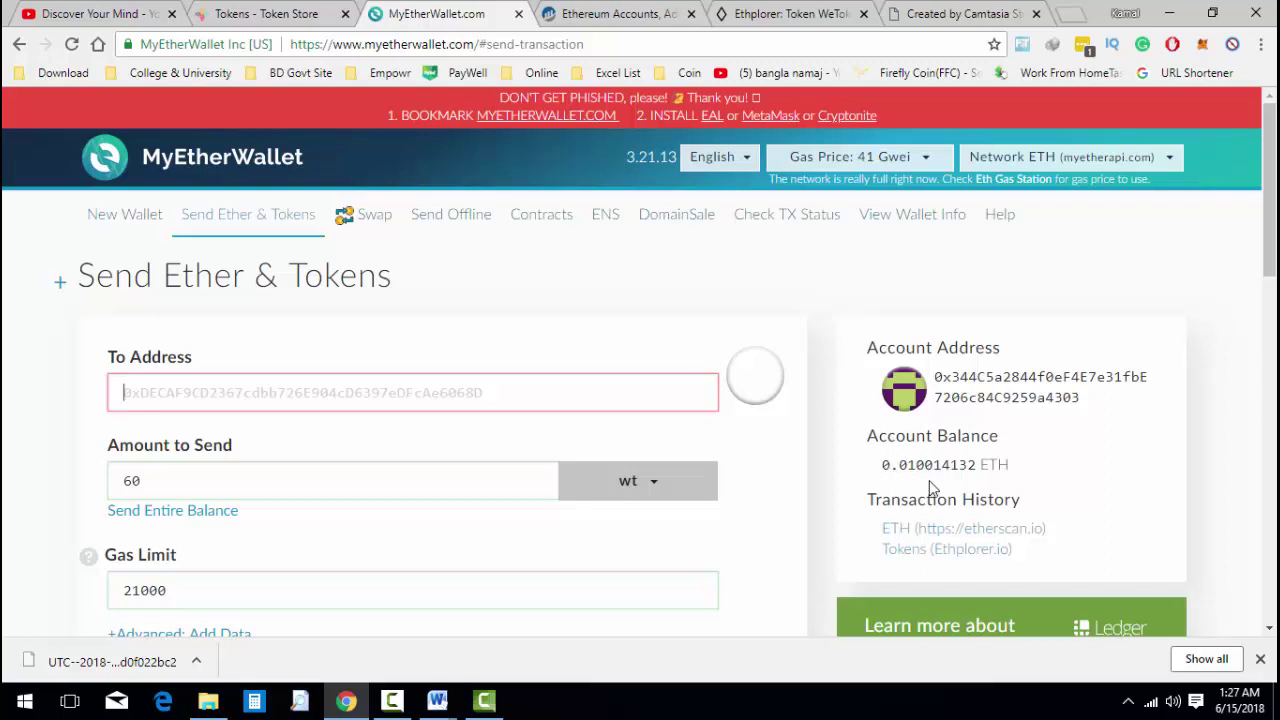
pyautogui.scroll(-3, 930, 480)
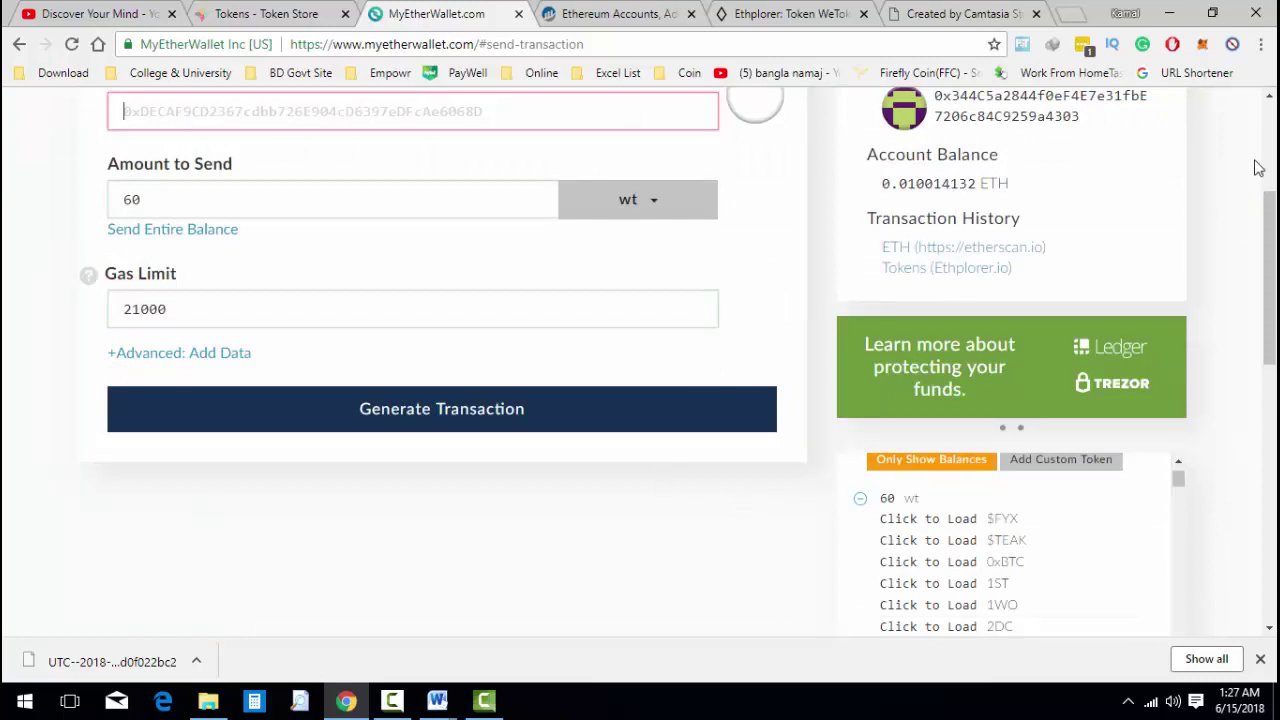
pyautogui.click(1206, 50)
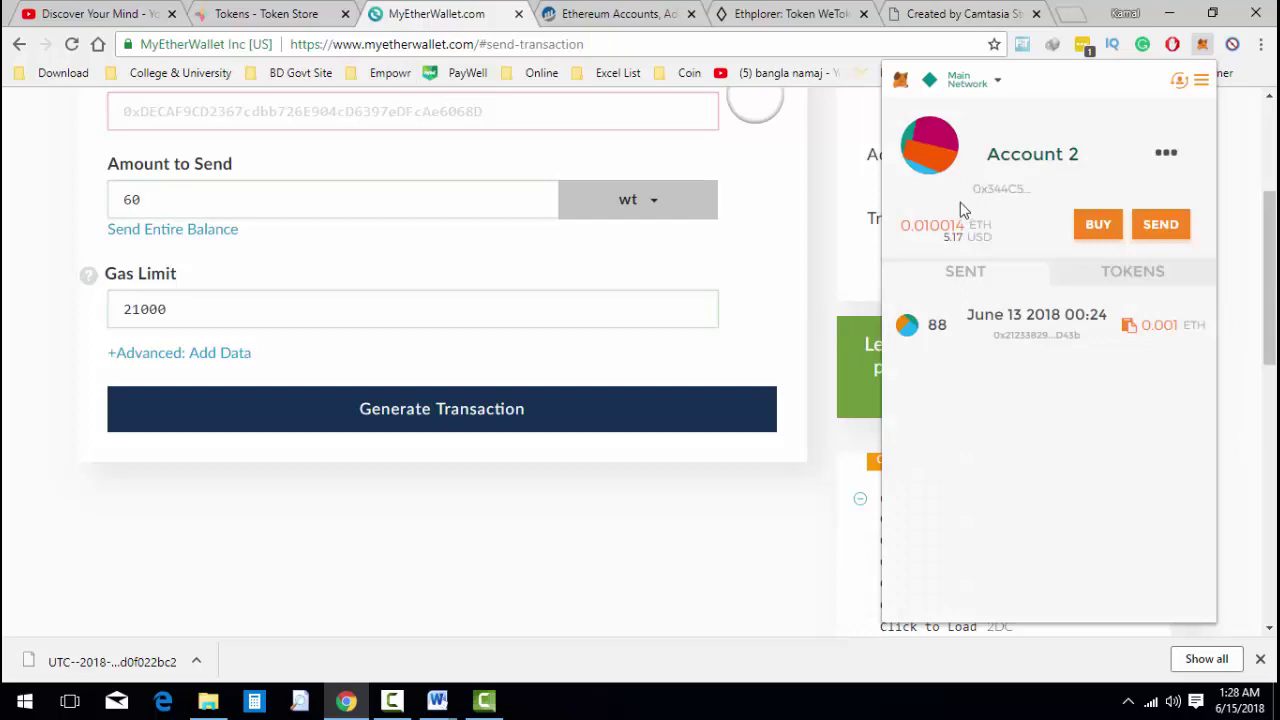
pyautogui.click(392, 178)
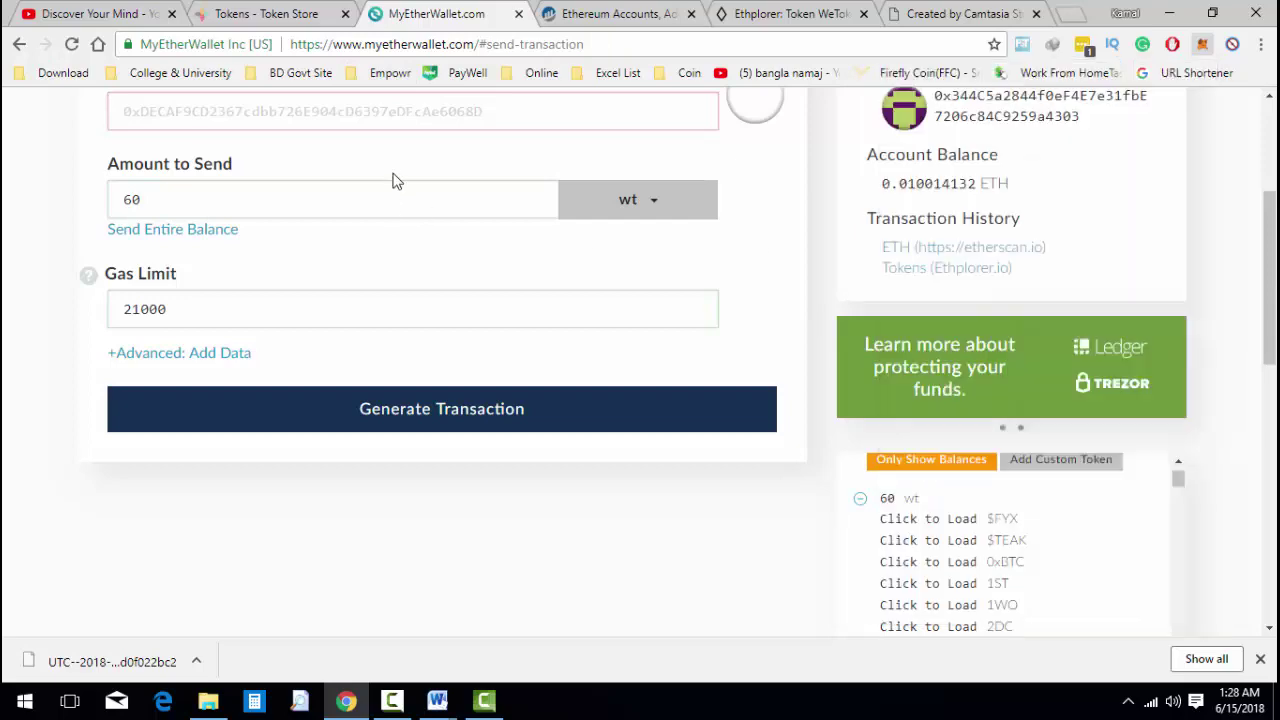
# Step: Examine the site's web address and go through the Gas Limit, Amount to Send and To Address fields
pyautogui.scroll(3, 392, 178)
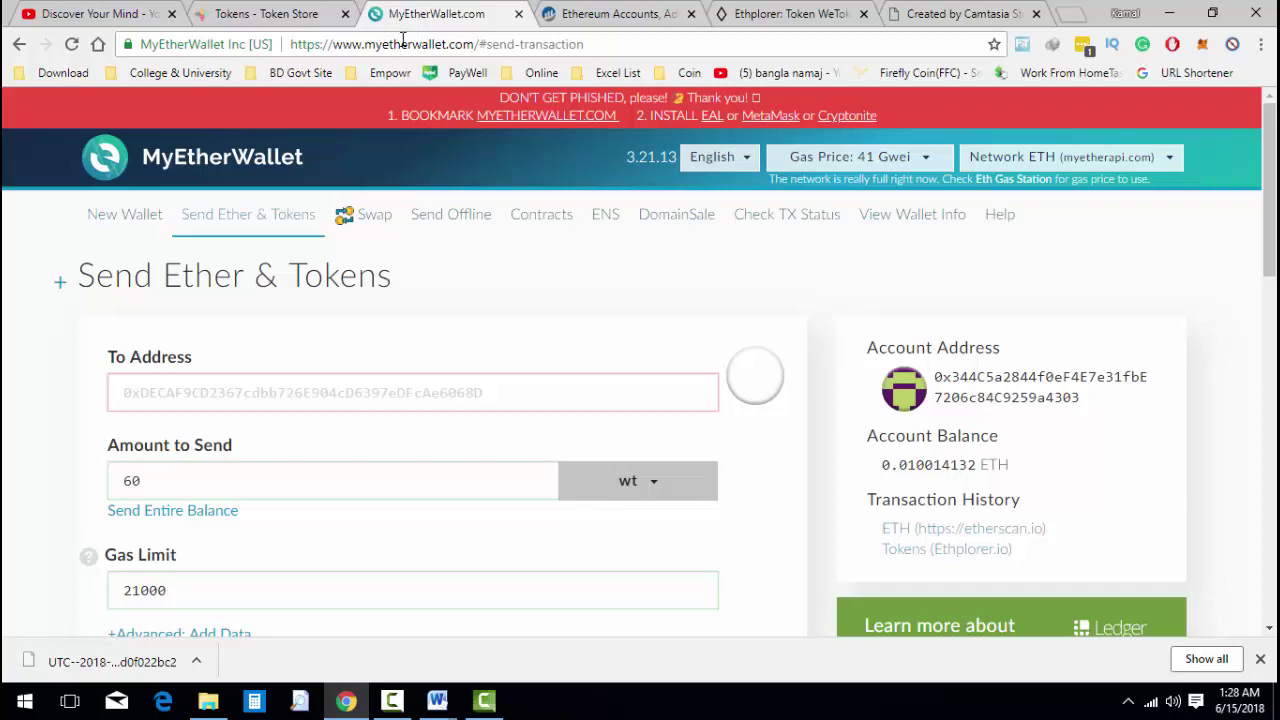
pyautogui.scroll(-3, 438, 328)
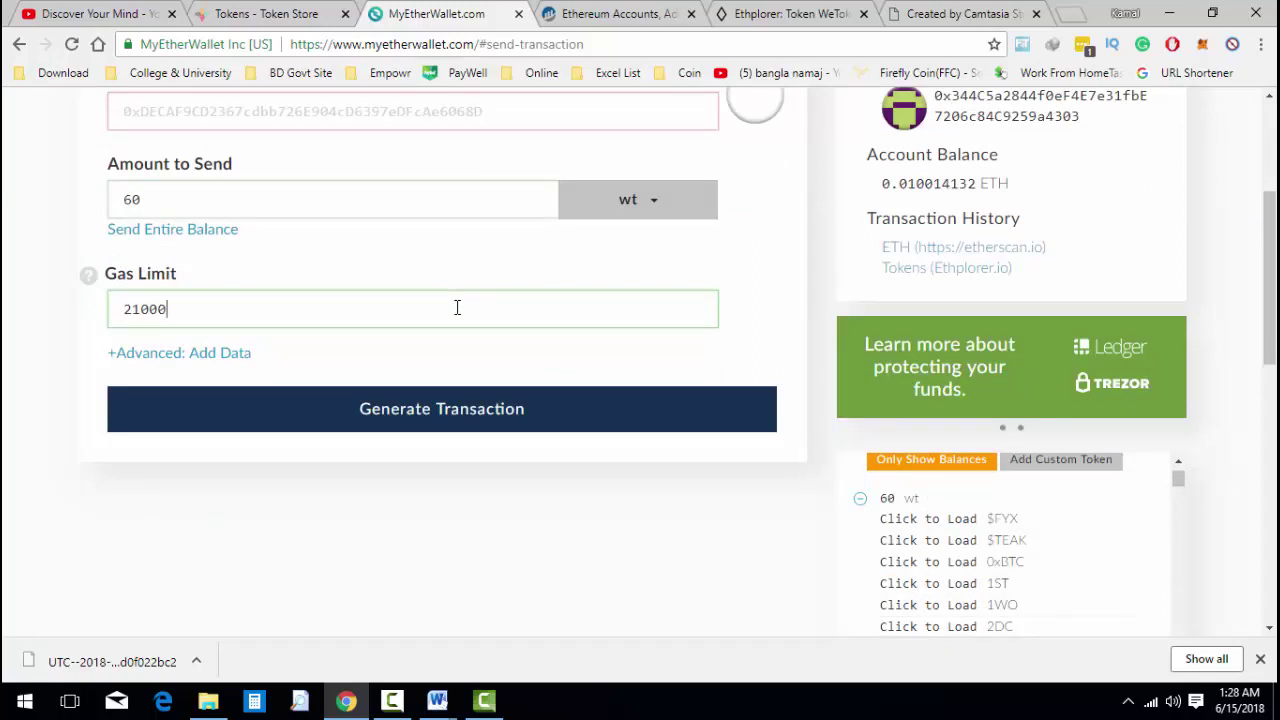
pyautogui.click(423, 207)
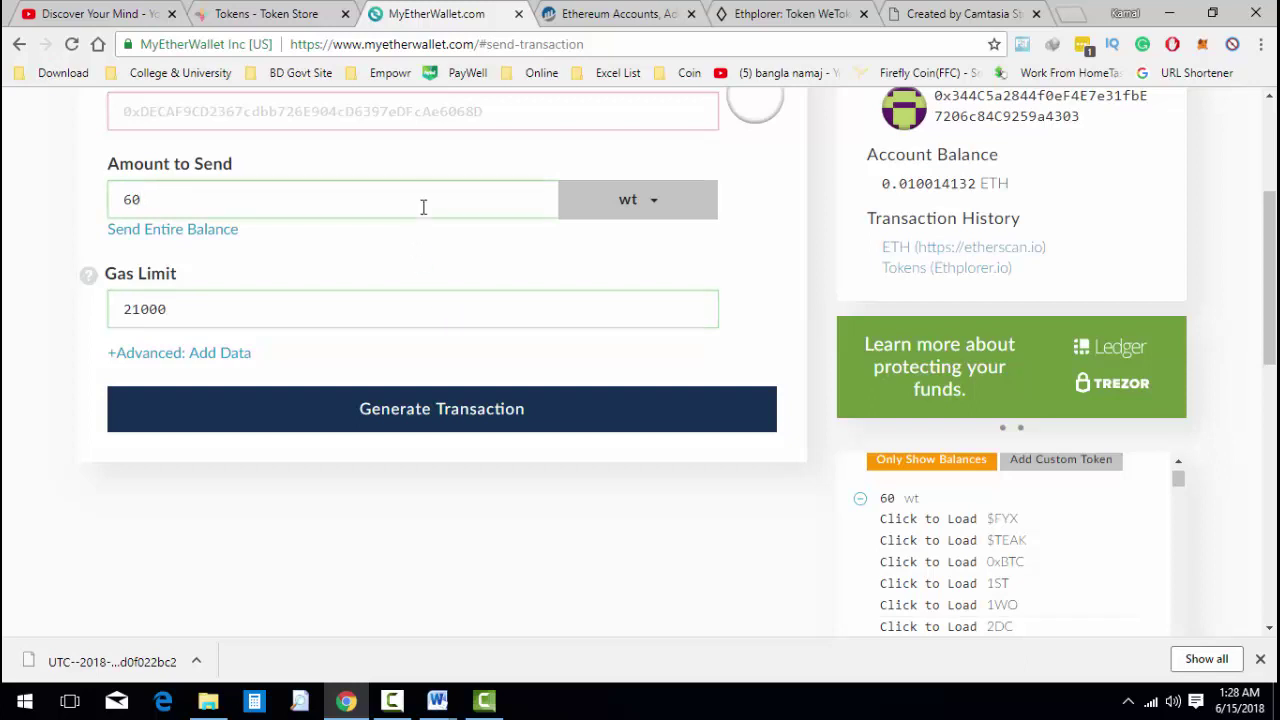
pyautogui.scroll(1, 423, 207)
pyautogui.click(427, 210)
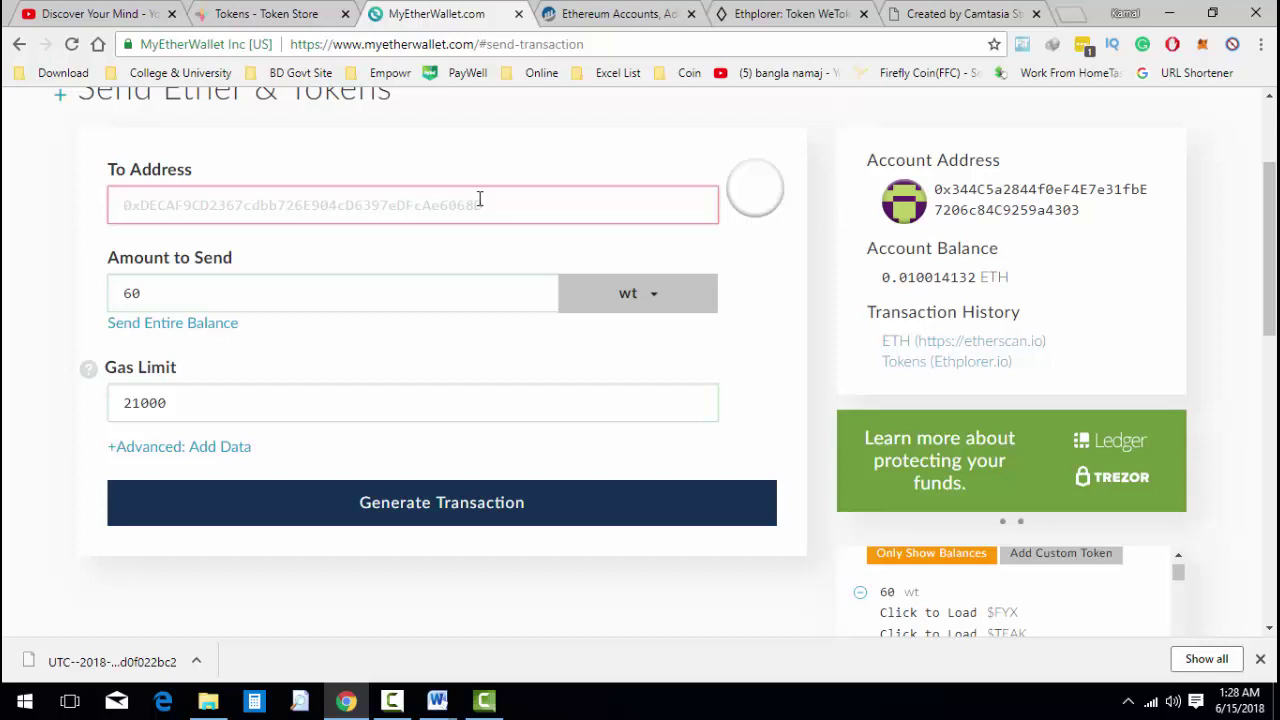
pyautogui.scroll(2, 417, 273)
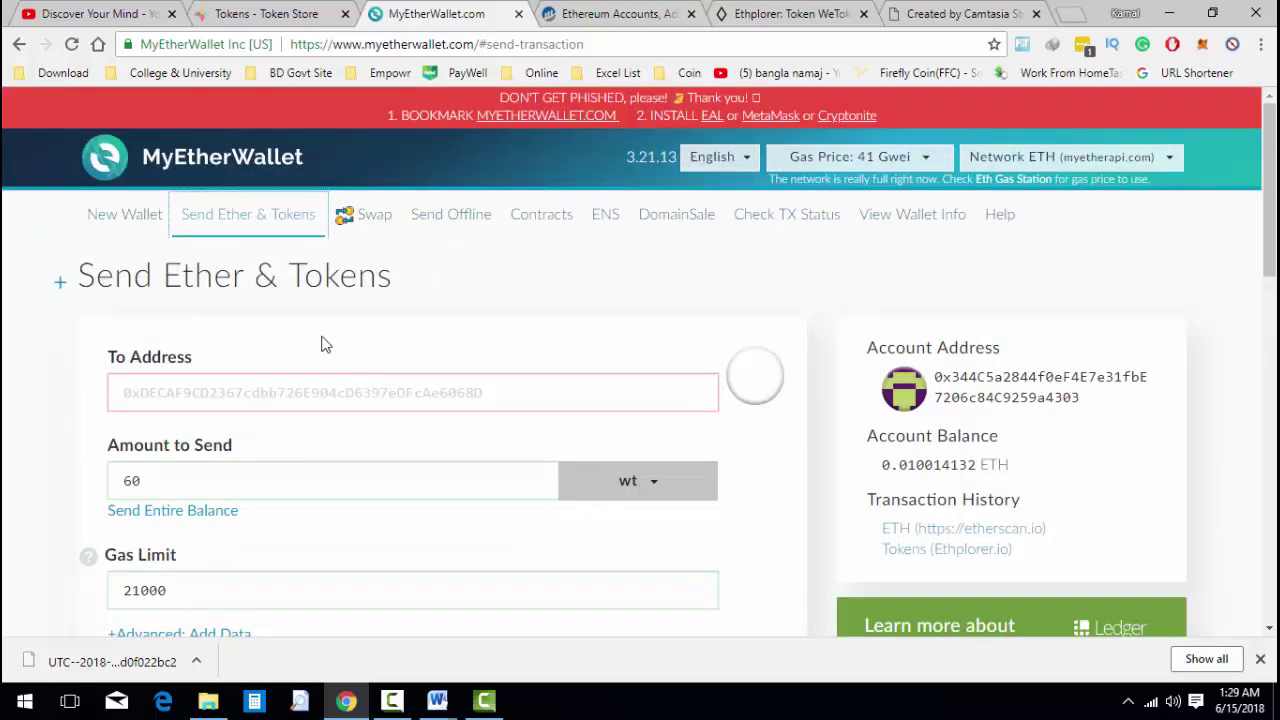
# Step: Restart the Send Ether & Tokens page to show its wallet access options
pyautogui.doubleClick(128, 220)
pyautogui.click(221, 218)
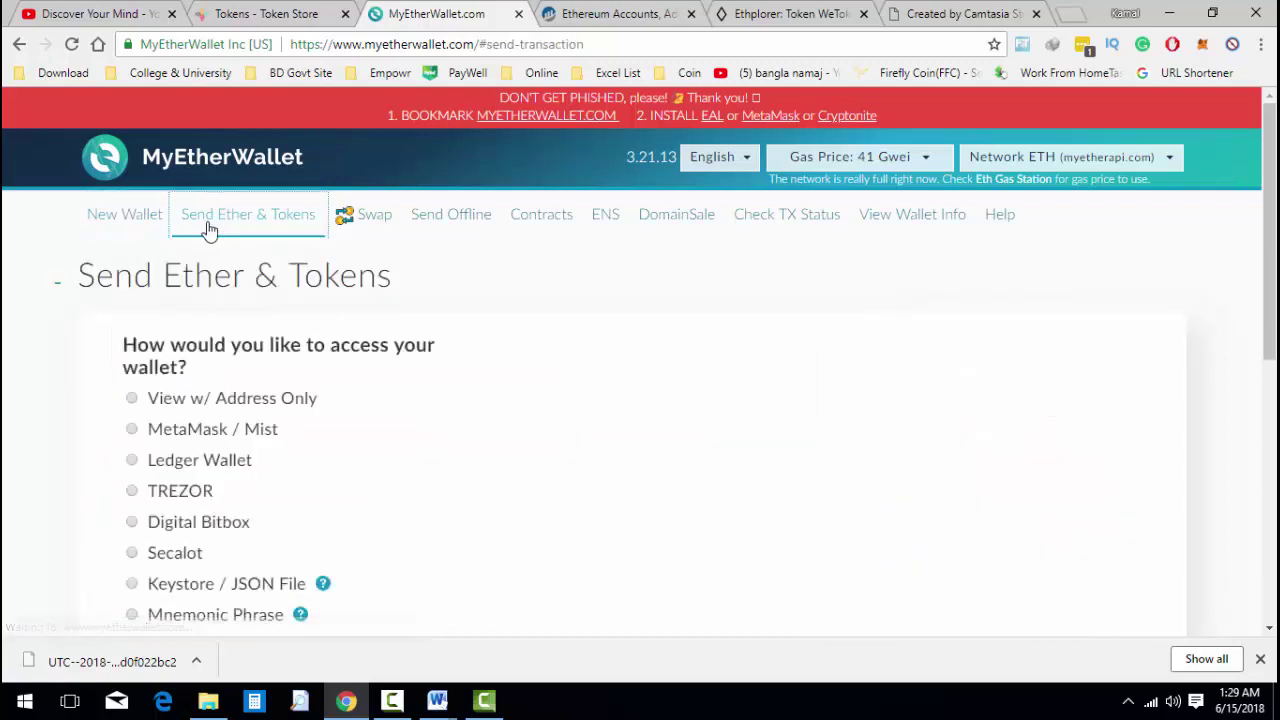
pyautogui.scroll(-1, 171, 363)
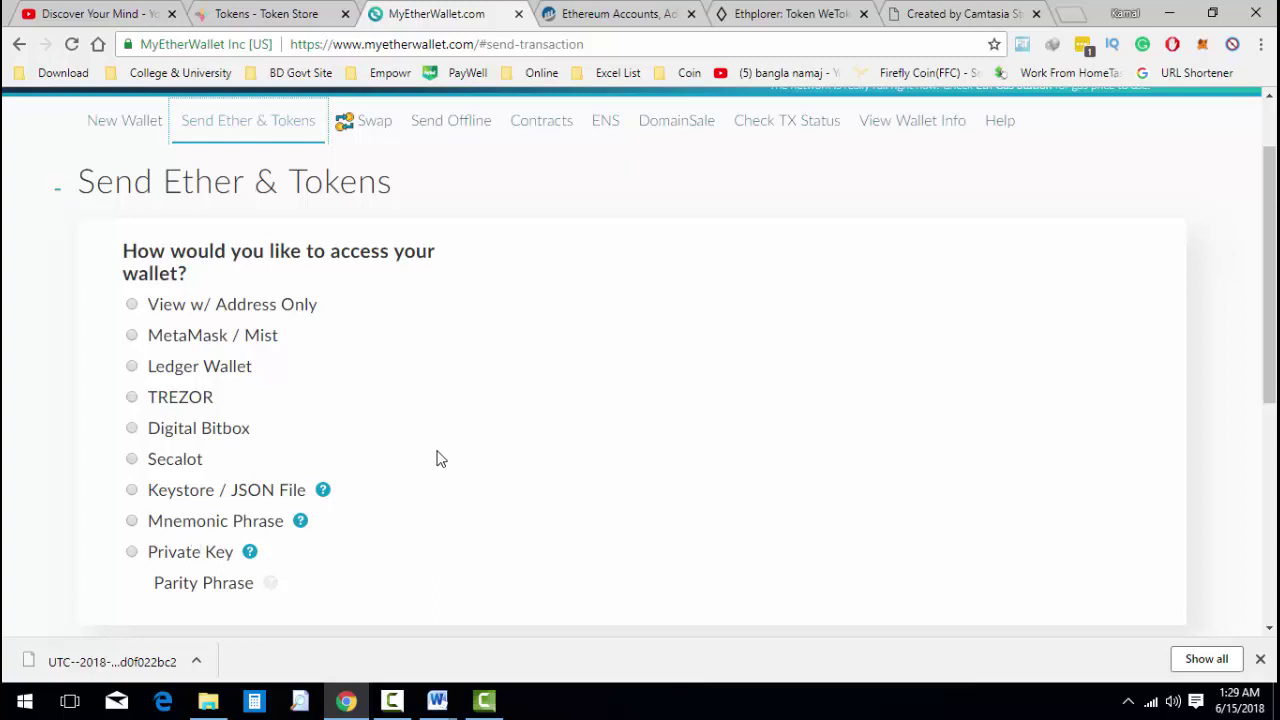
# Step: Switch to the Word document and browse its outline up to the Question section
pyautogui.click(437, 700)
pyautogui.click(525, 636)
pyautogui.scroll(2, 366, 467)
pyautogui.scroll(-1, 366, 467)
pyautogui.scroll(-3, 366, 467)
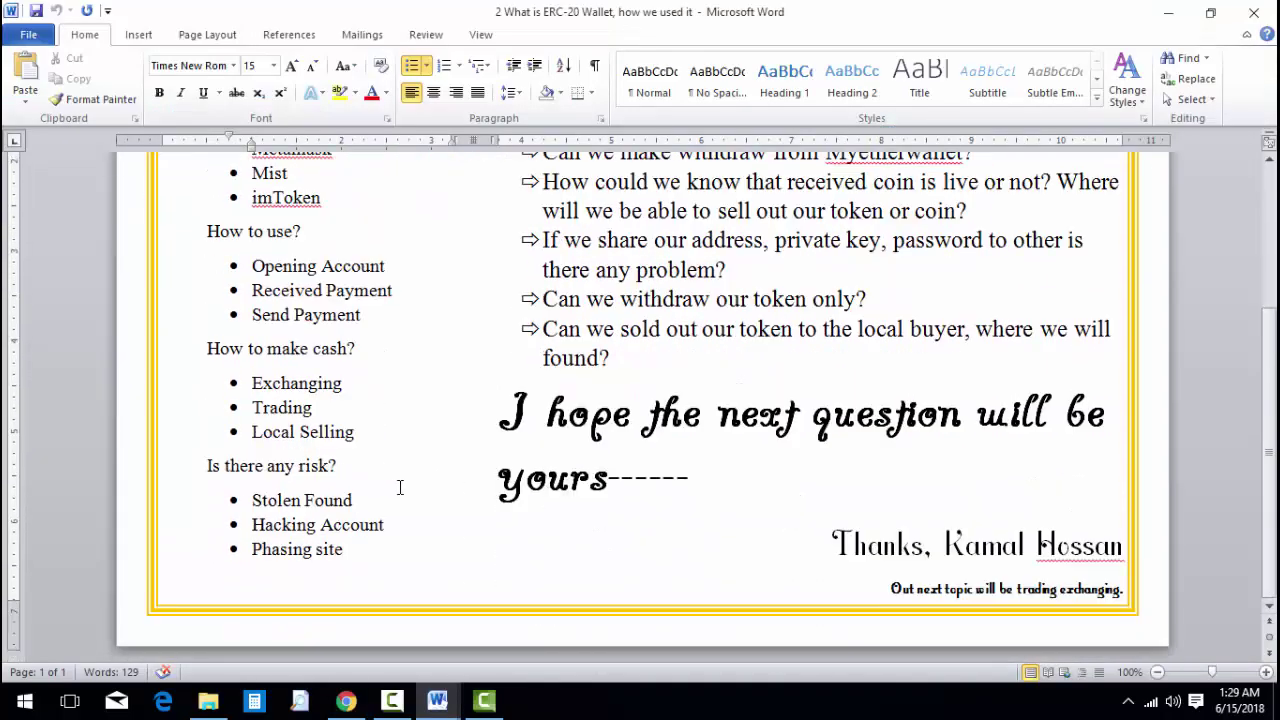
pyautogui.scroll(2, 399, 478)
pyautogui.scroll(2, 400, 470)
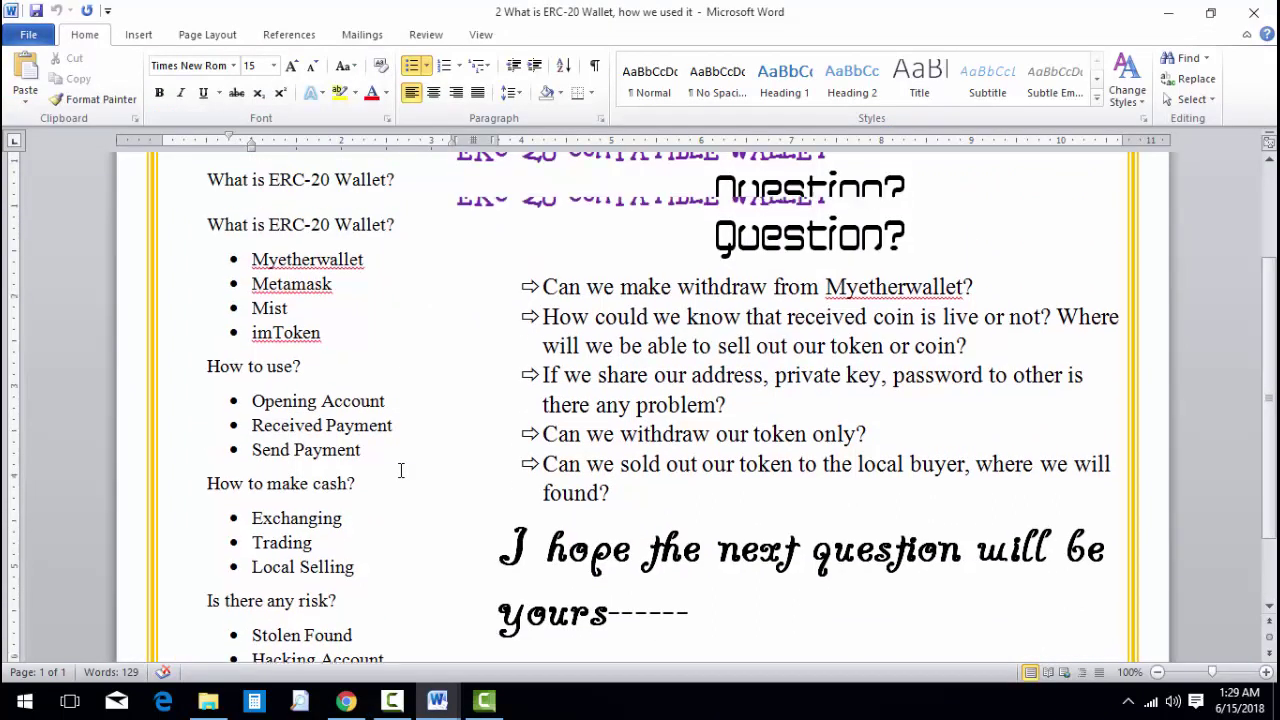
pyautogui.click(701, 291)
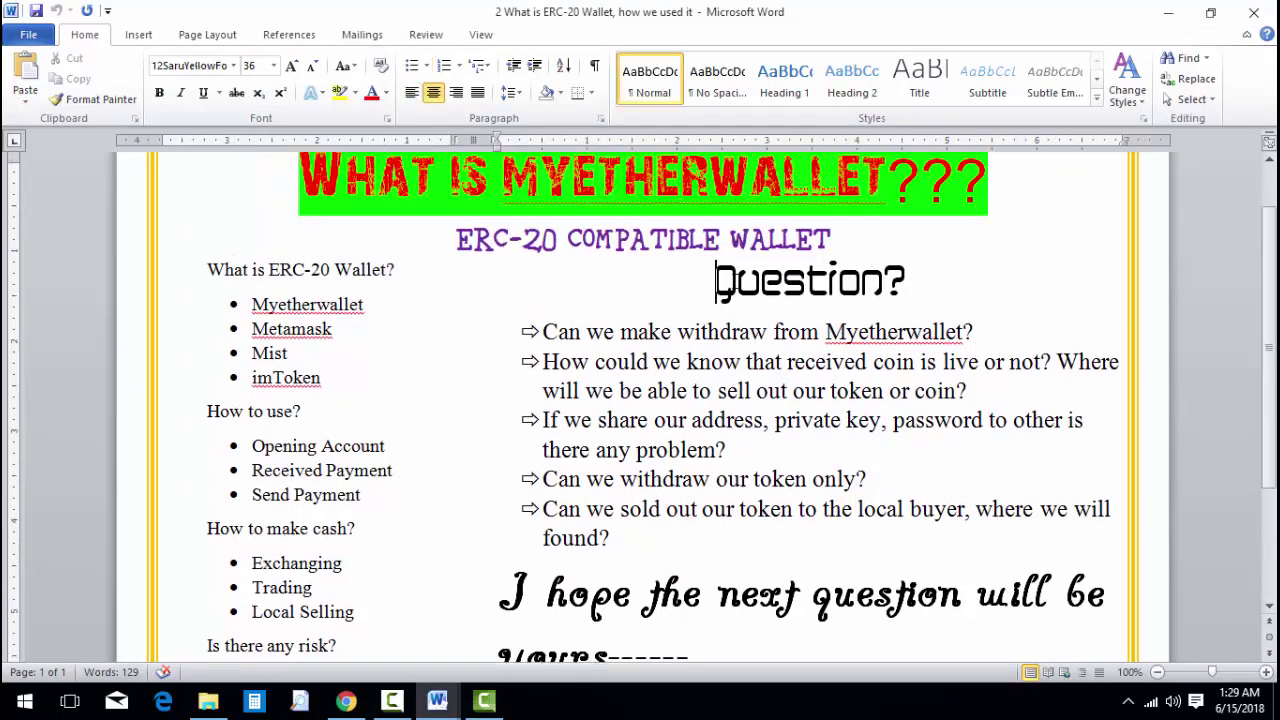
pyautogui.tripleClick(933, 277)
pyautogui.click(762, 284)
pyautogui.click(655, 362)
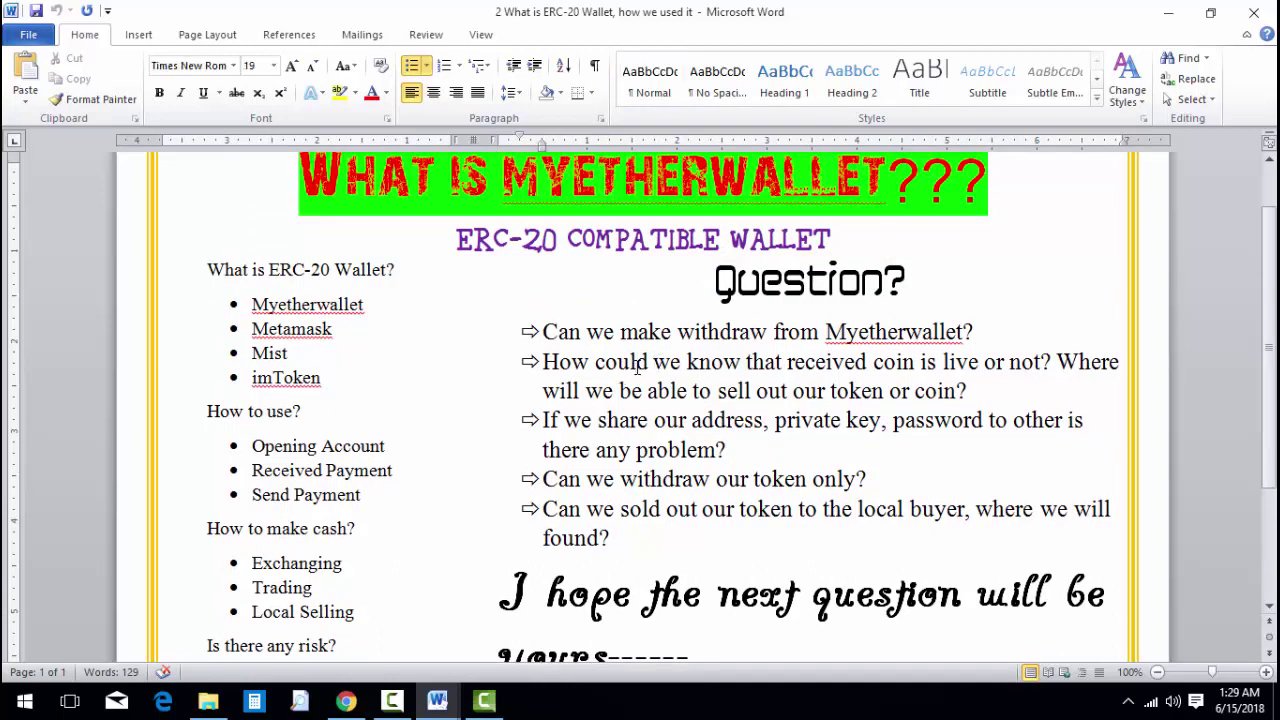
# Step: Point out the question about withdrawing from Myetherwallet by highlighting the wallet's name in it
pyautogui.click(980, 335)
pyautogui.click(827, 334)
pyautogui.moveTo(976, 333); pyautogui.dragTo(826, 333)
pyautogui.click(845, 362)
pyautogui.click(826, 333)
pyautogui.click(975, 332)
pyautogui.moveTo(983, 332); pyautogui.dragTo(867, 336)
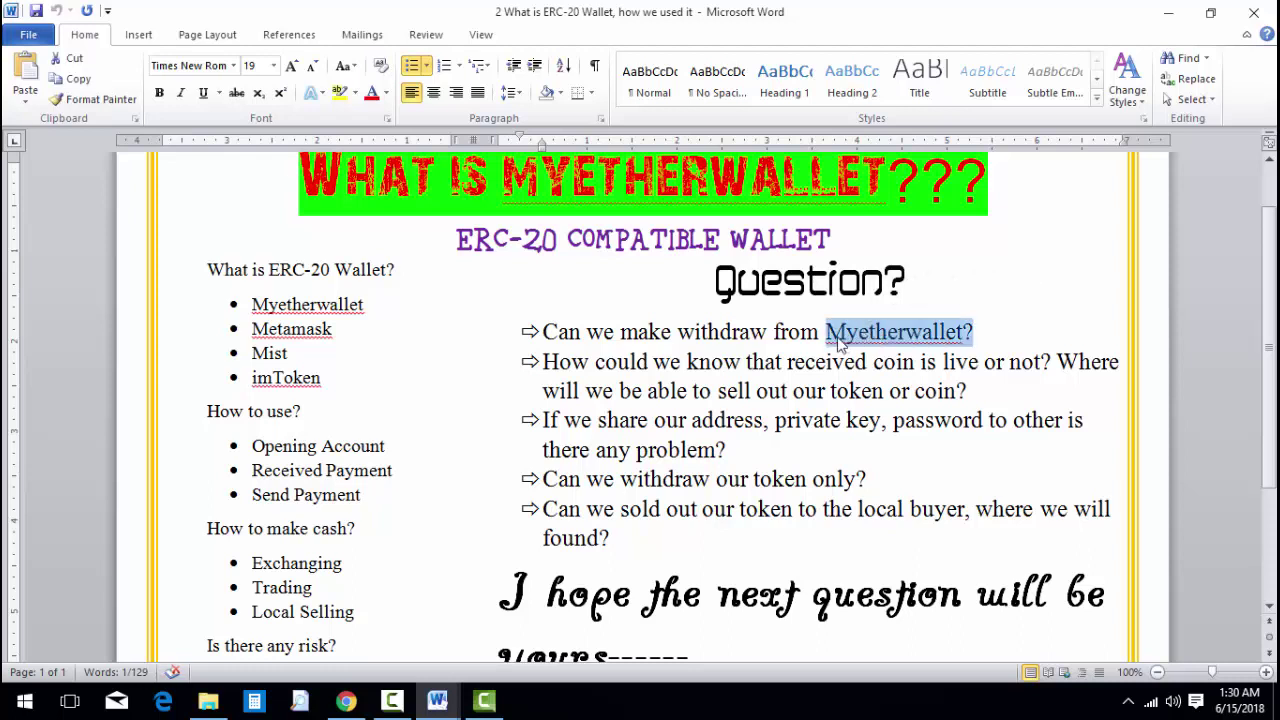
pyautogui.click(829, 338)
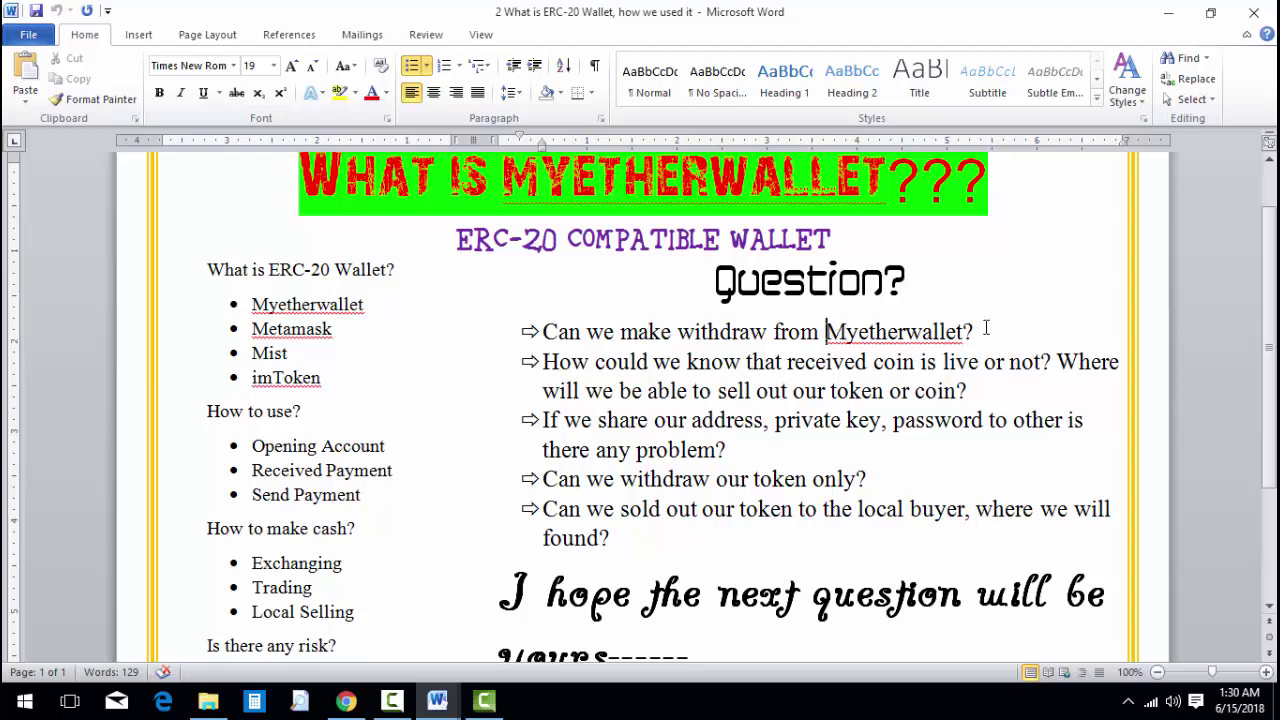
pyautogui.moveTo(1063, 332); pyautogui.dragTo(826, 334)
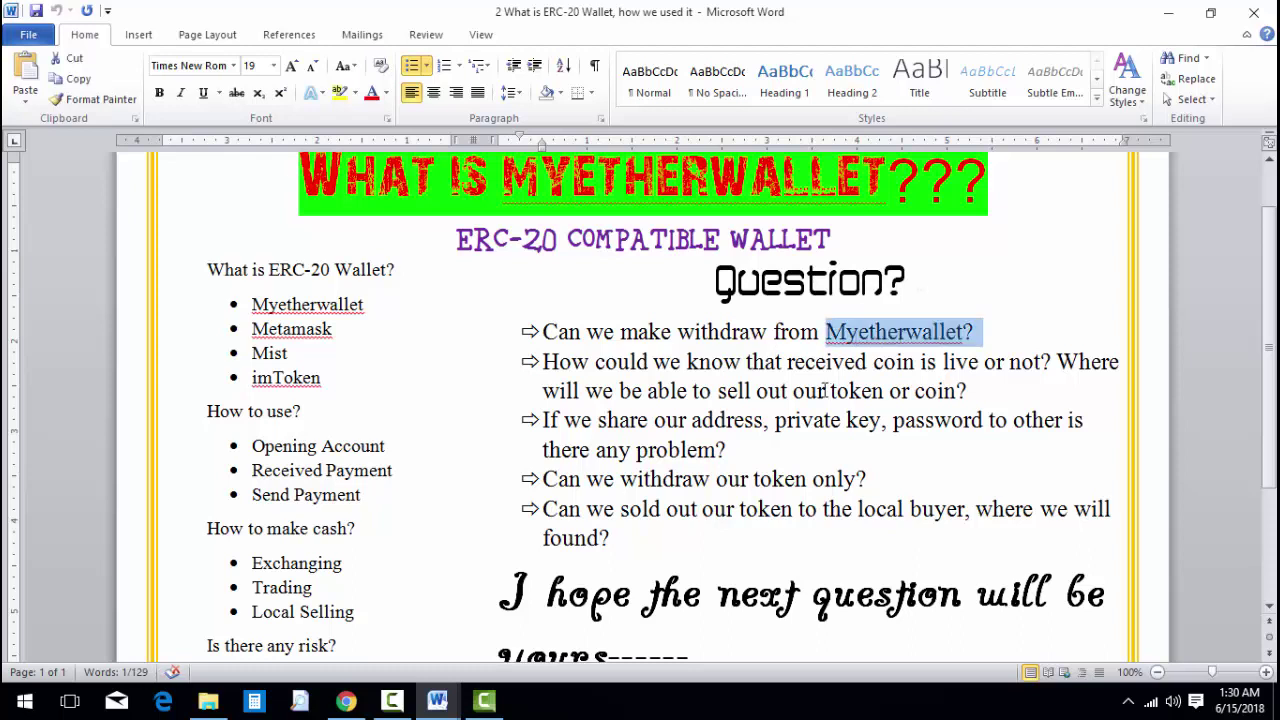
pyautogui.click(975, 332)
pyautogui.doubleClick(915, 330)
pyautogui.click(985, 332)
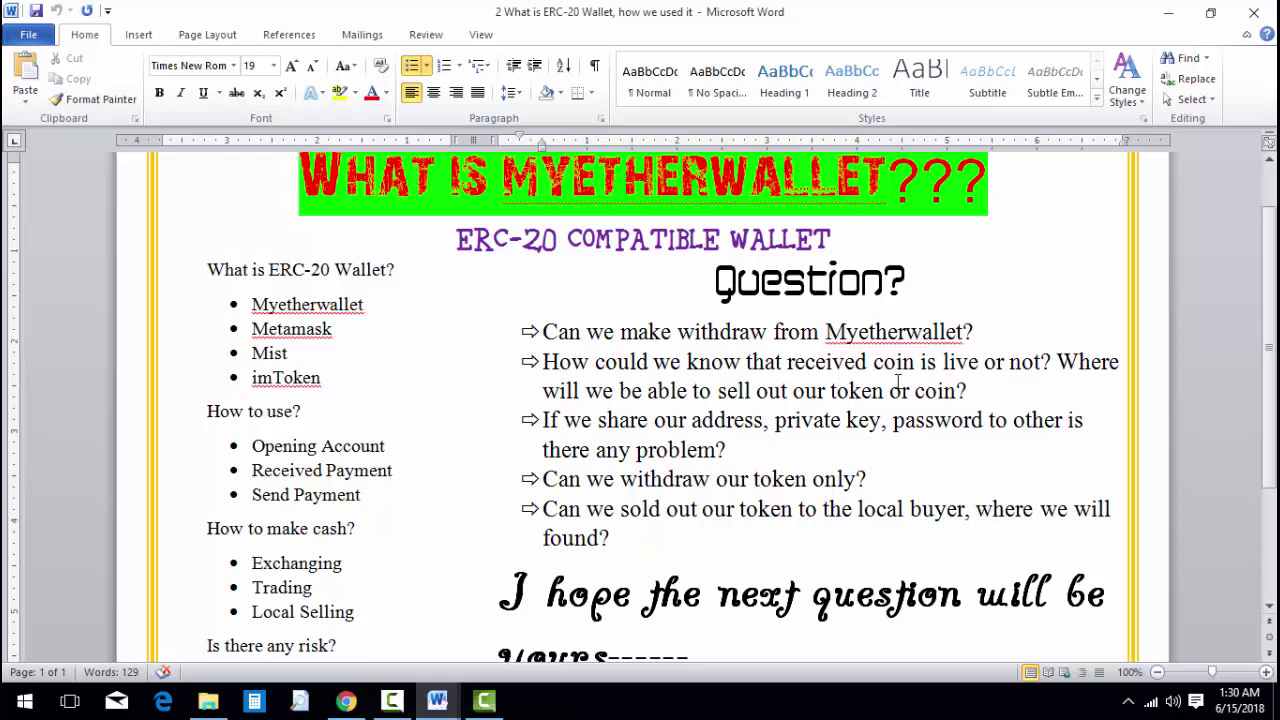
# Step: Switch to Chrome and return from Ethplorer's WeToken page to the wallet address's transfers list
pyautogui.click(1051, 364)
pyautogui.click(346, 701)
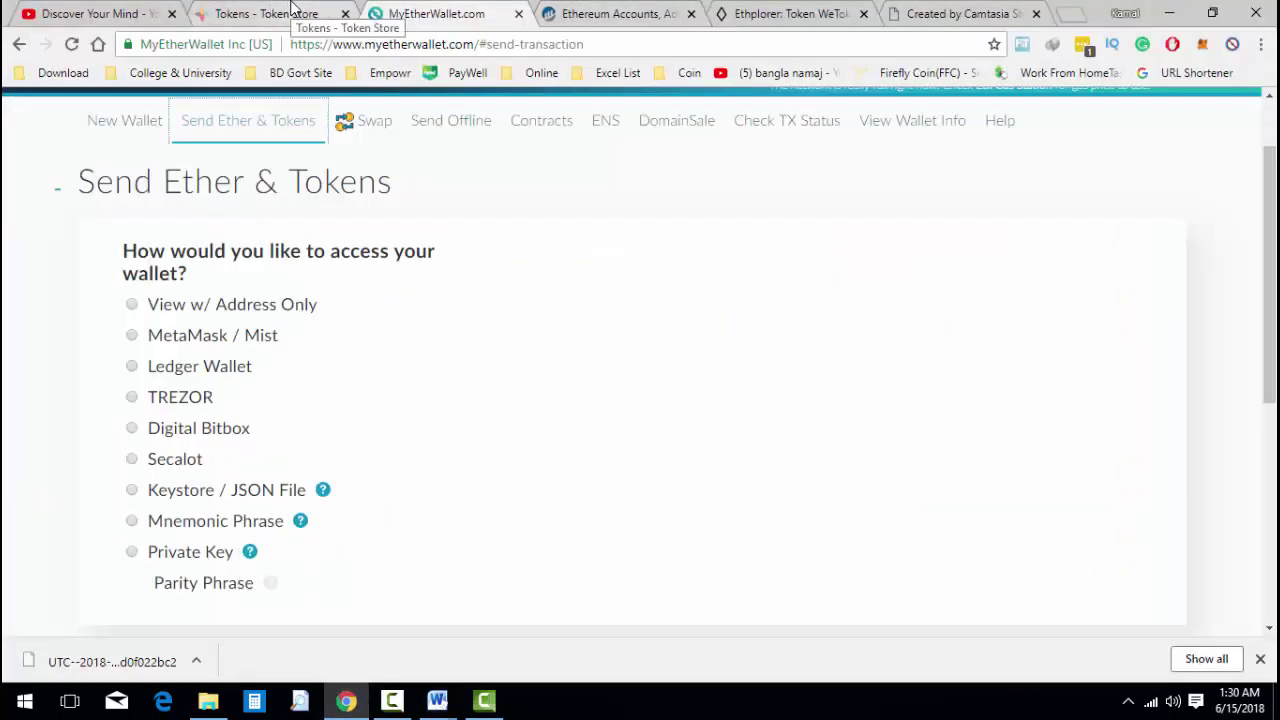
pyautogui.click(596, 12)
pyautogui.click(790, 13)
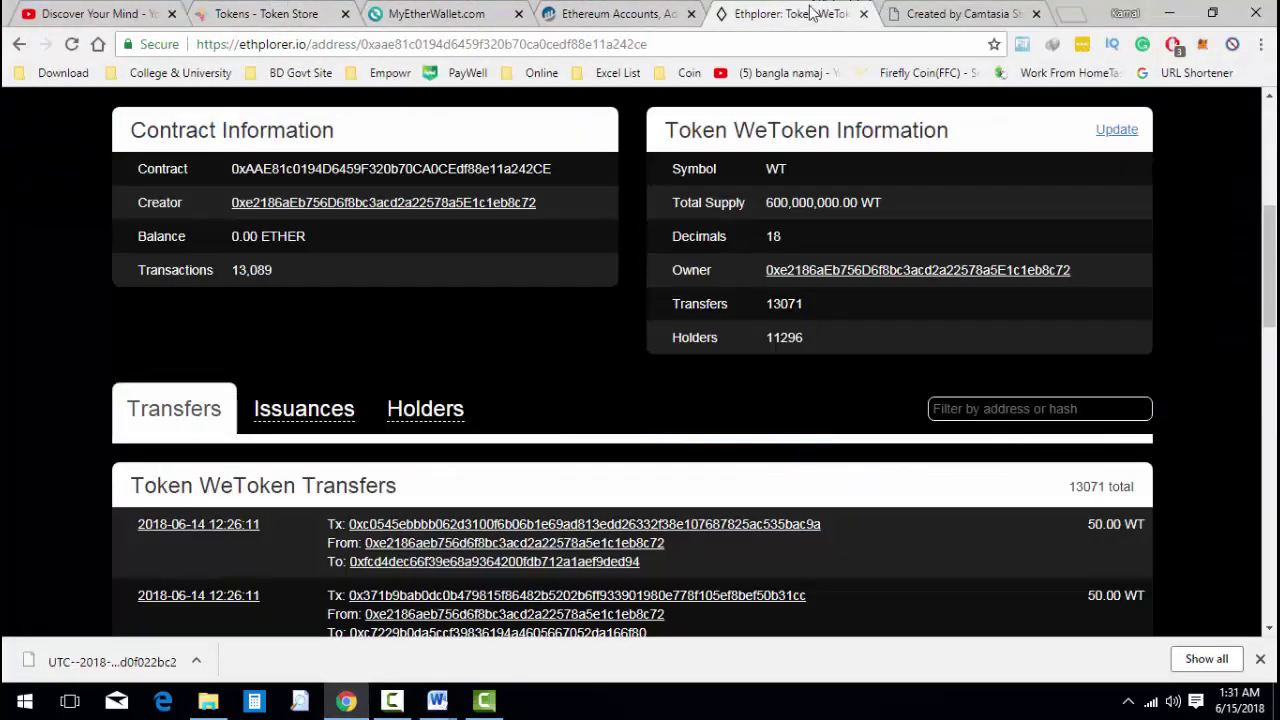
pyautogui.scroll(-3, 855, 346)
pyautogui.scroll(4, 852, 345)
pyautogui.hotkey('alt', 'Left')
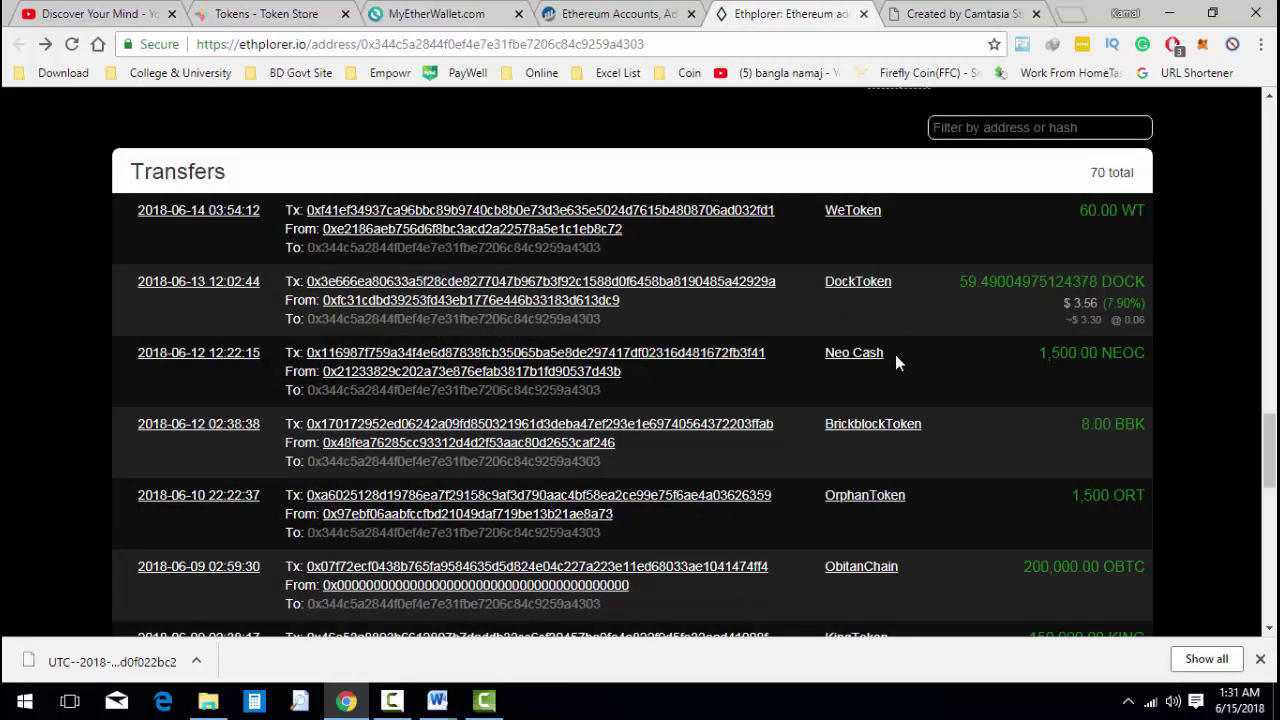
# Step: Reread the Word question about whether a received coin is live, and return to the Ethplorer transfers in Chrome
pyautogui.moveTo(437, 700)
pyautogui.click(546, 612)
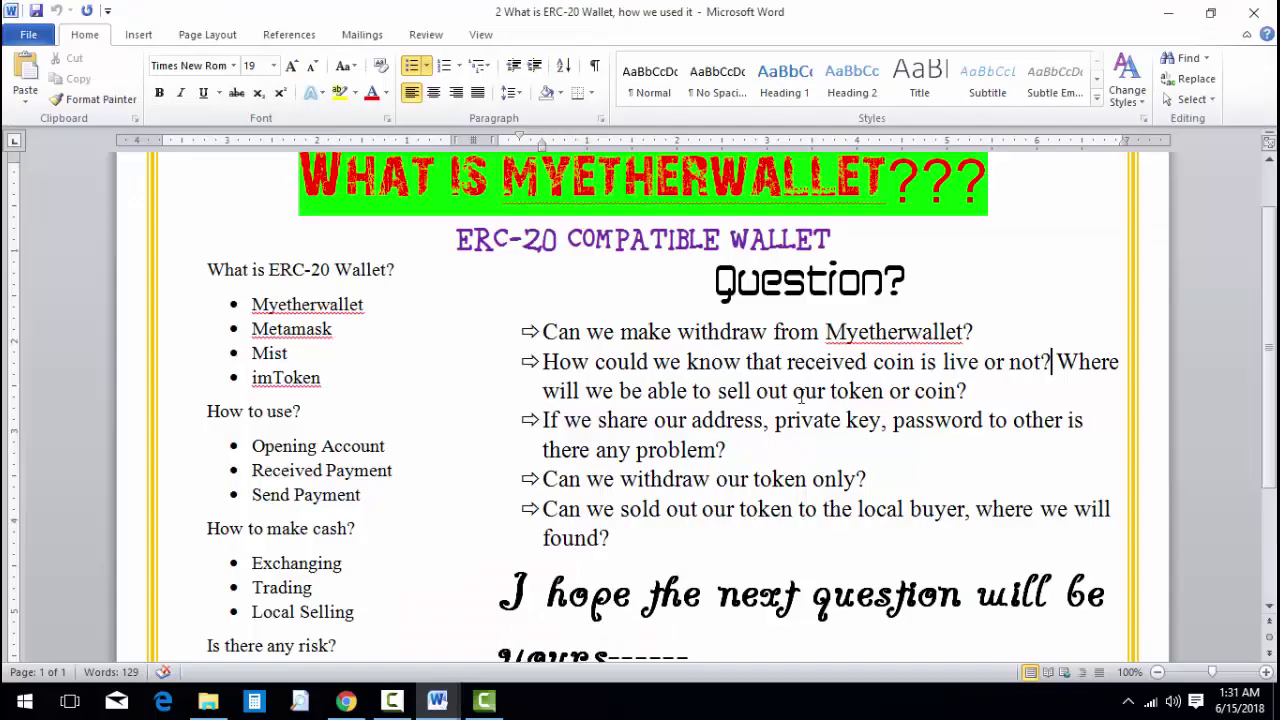
pyautogui.click(1168, 12)
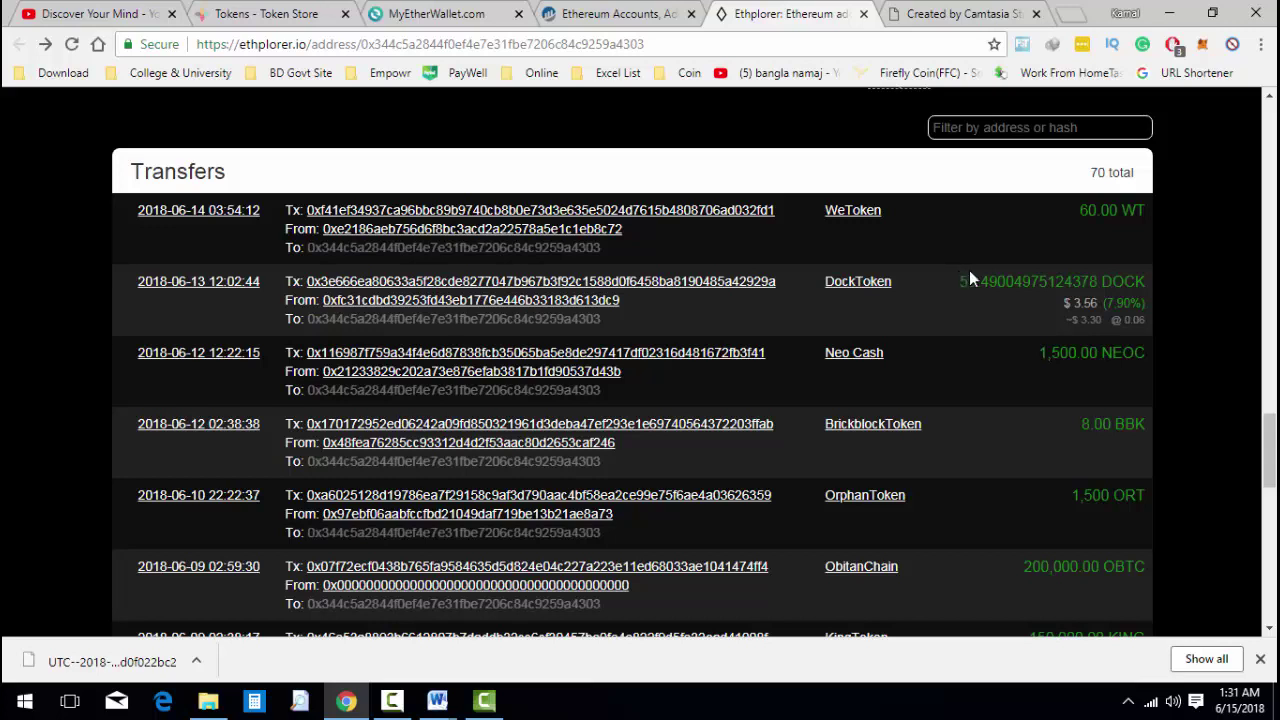
# Step: Point out the DOCK amount in the DockToken transfer by highlighting it
pyautogui.moveTo(961, 282); pyautogui.dragTo(989, 283)
pyautogui.click(940, 305)
pyautogui.moveTo(959, 282); pyautogui.dragTo(978, 282)
pyautogui.moveTo(959, 282); pyautogui.dragTo(978, 282)
pyautogui.click(968, 282)
pyautogui.moveTo(958, 282); pyautogui.dragTo(1100, 282)
pyautogui.click(968, 282)
# Step: Check the Word document's question list again, then return to Chrome and open a new browser tab
pyautogui.moveTo(437, 700)
pyautogui.click(512, 668)
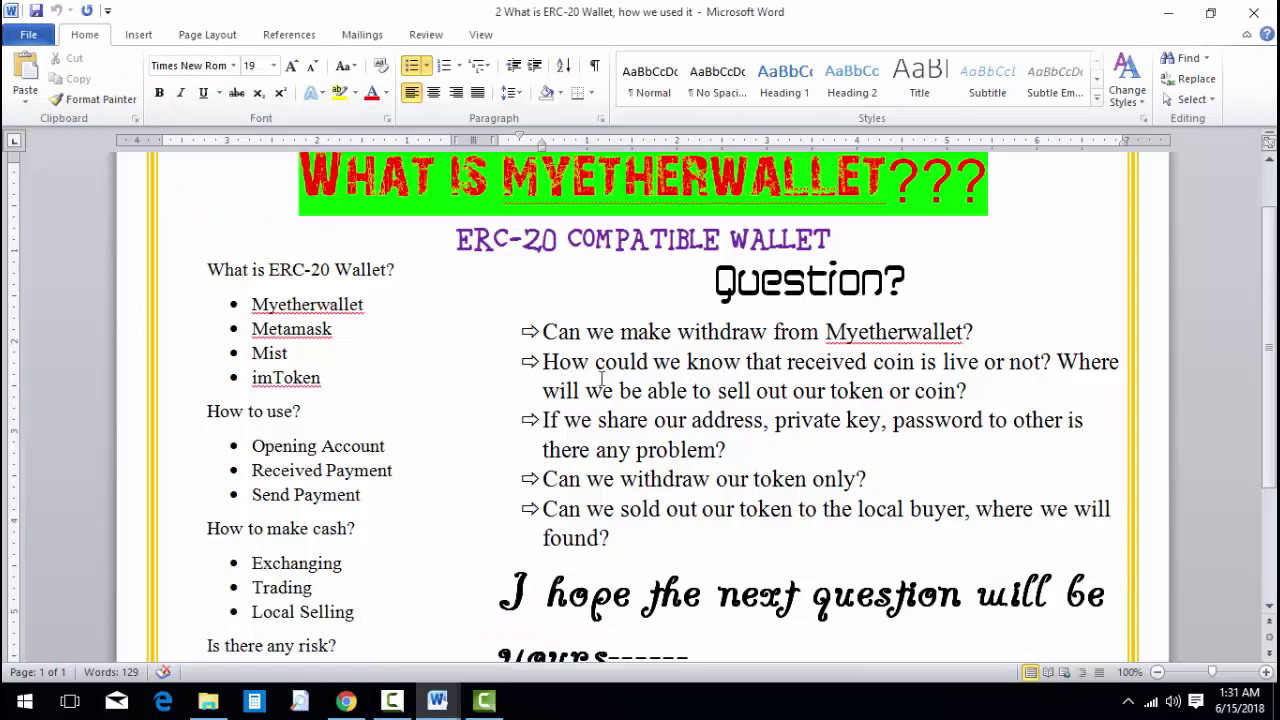
pyautogui.click(1168, 11)
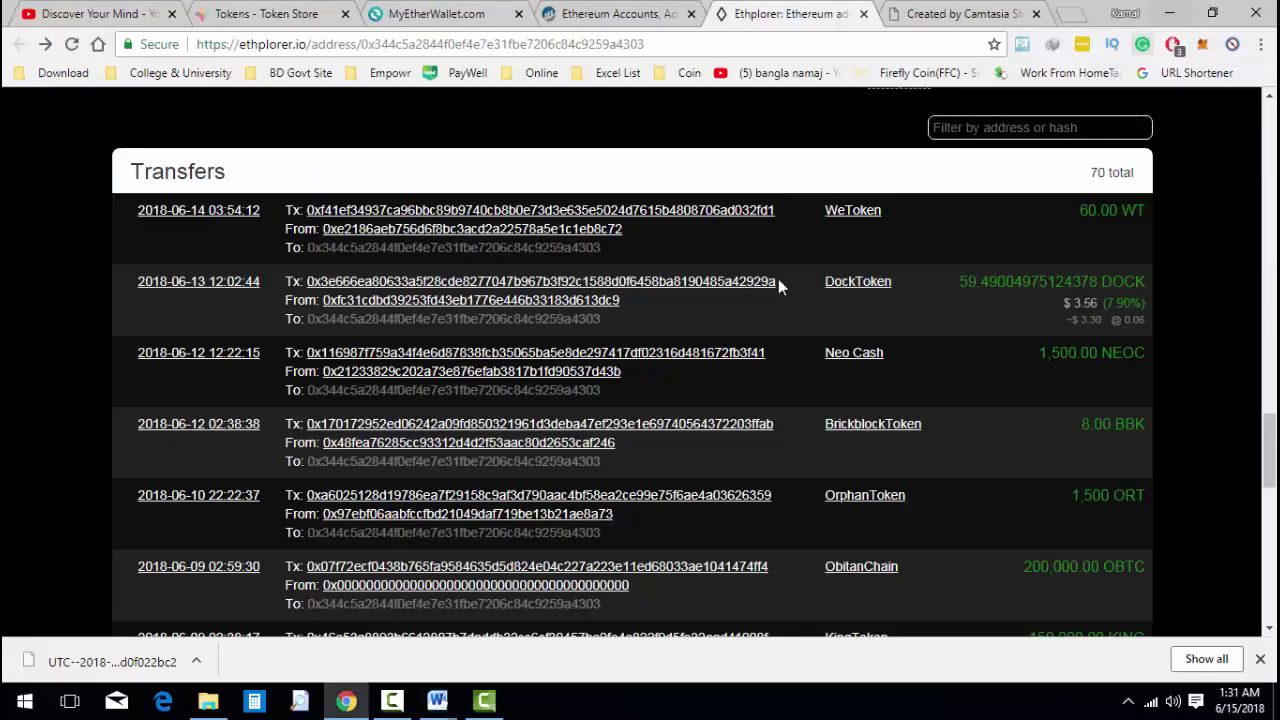
pyautogui.click(960, 13)
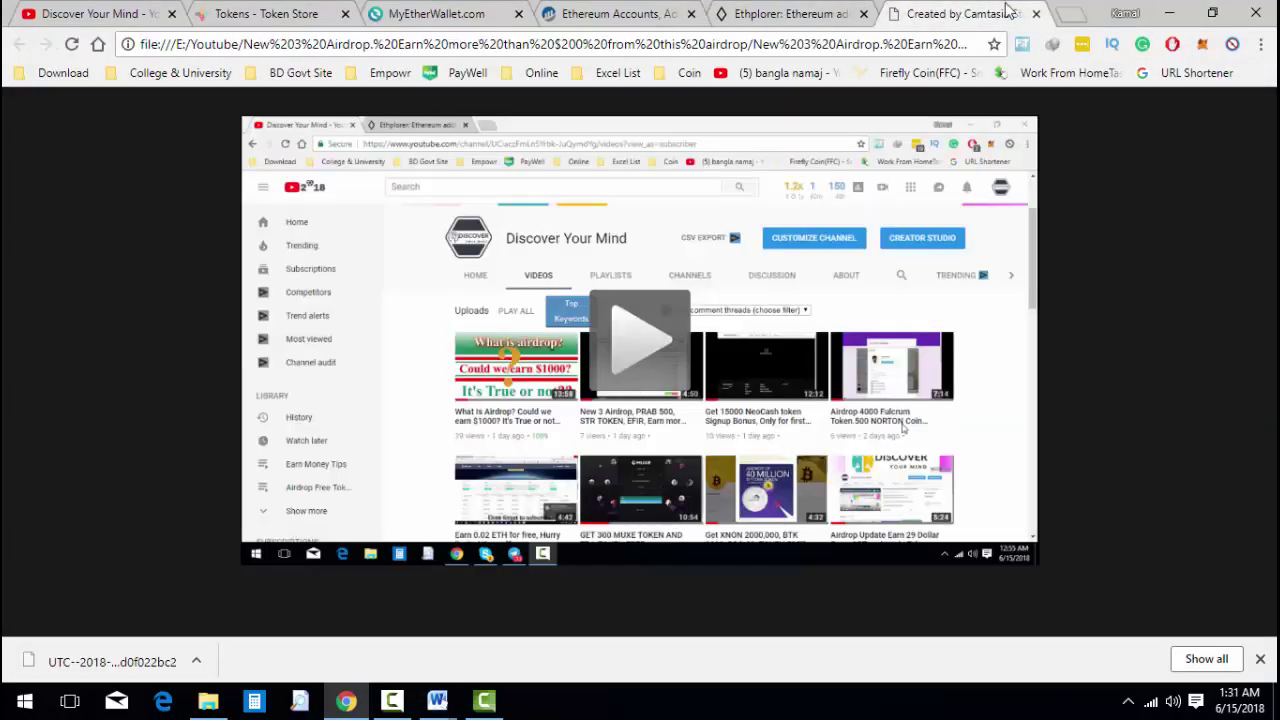
pyautogui.click(1070, 14)
pyautogui.write('n:pcl')
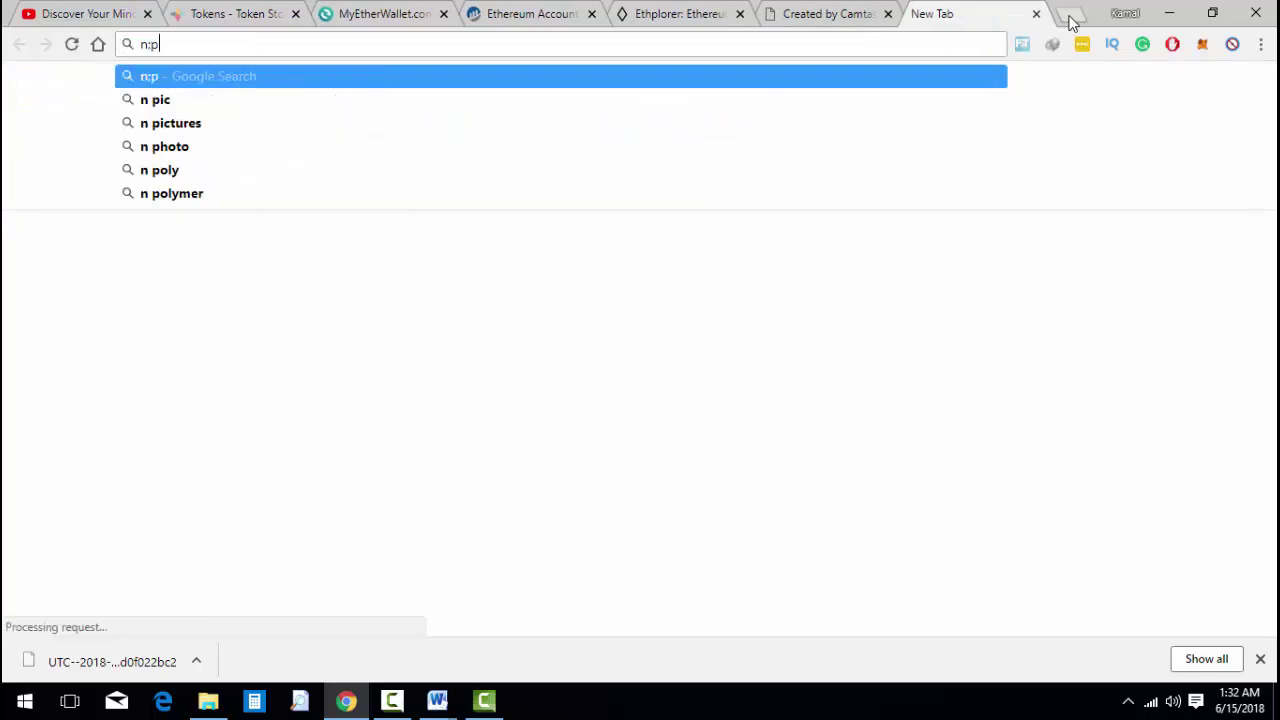
pyautogui.press('BackSpace')
pyautogui.press('BackSpace')
pyautogui.press('BackSpace')
pyautogui.press('BackSpace')
pyautogui.press('BackSpace')
# Step: Search Google for "blockfolio apk" using the suggested query and browse the first results
pyautogui.write('block')
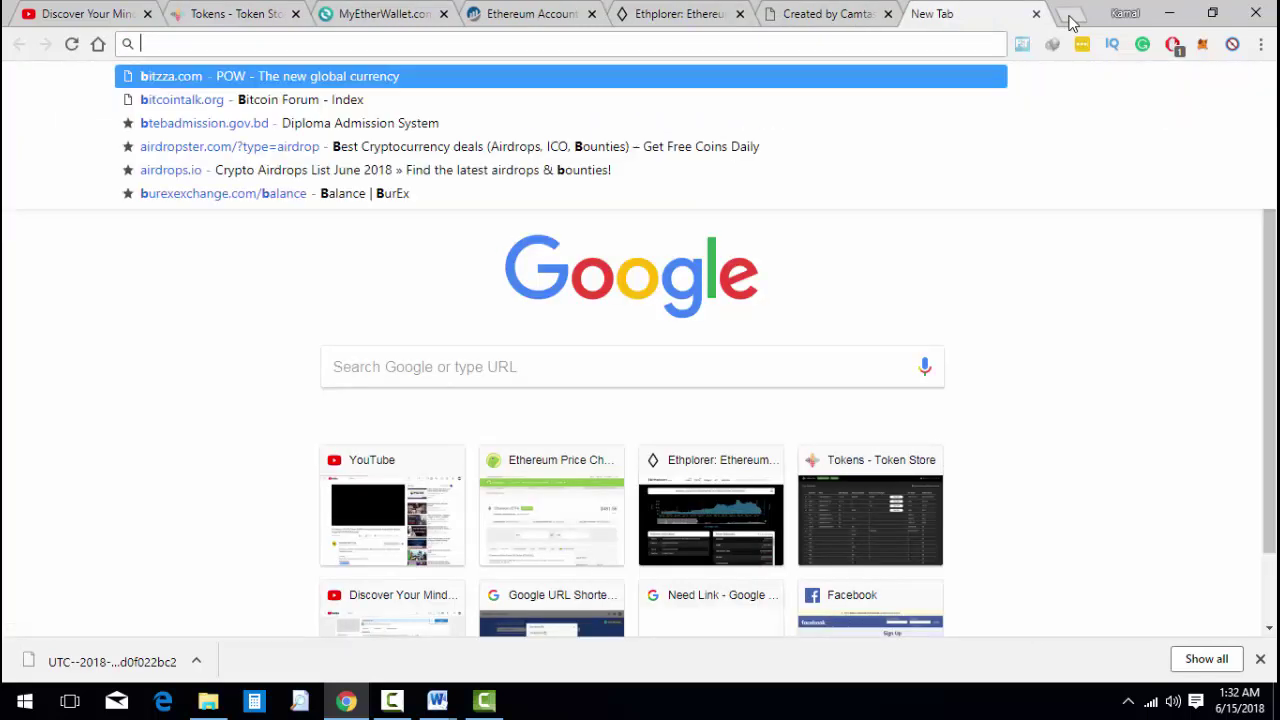
pyautogui.write('foil')
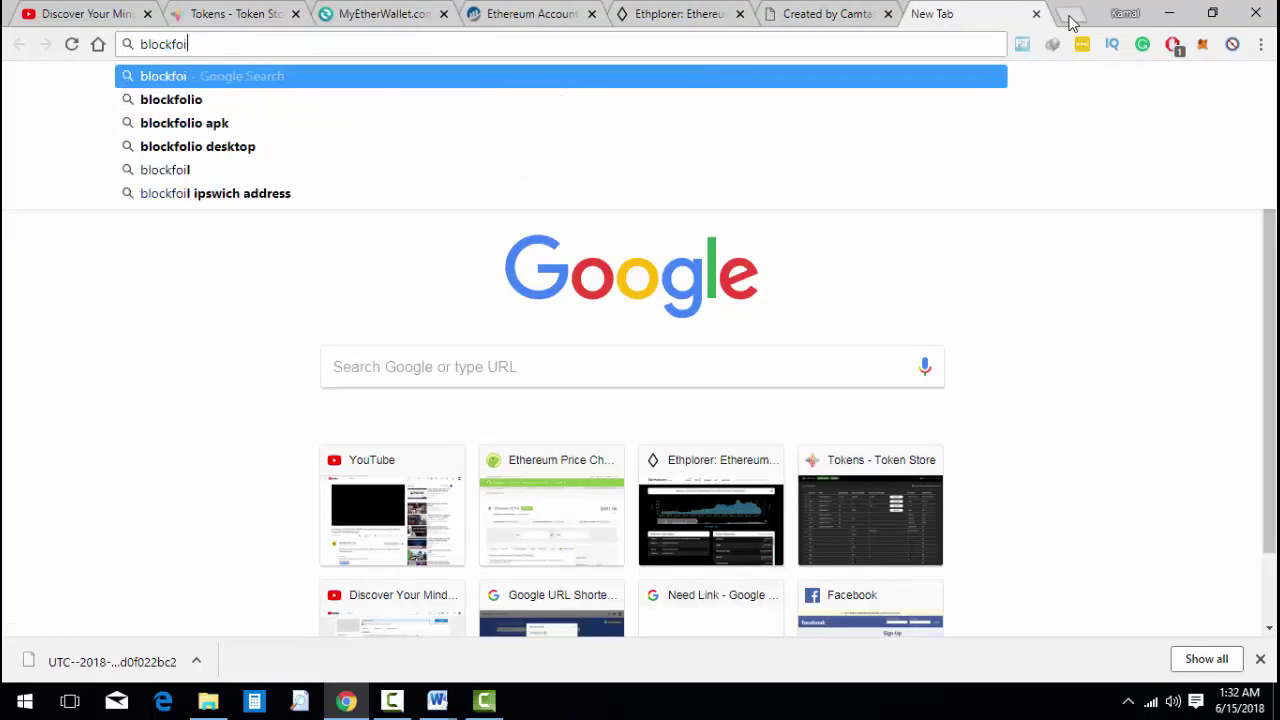
pyautogui.press('Down')
pyautogui.press('Down')
pyautogui.press('Return')
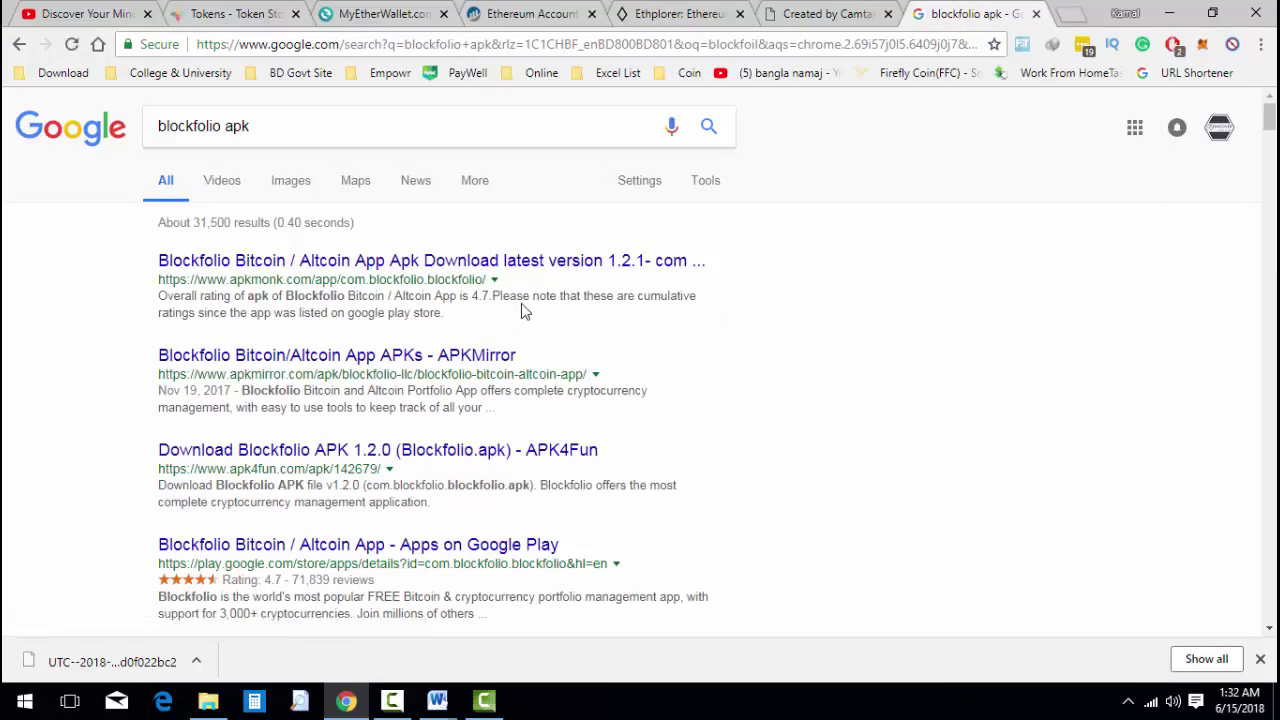
pyautogui.scroll(-1, 520, 311)
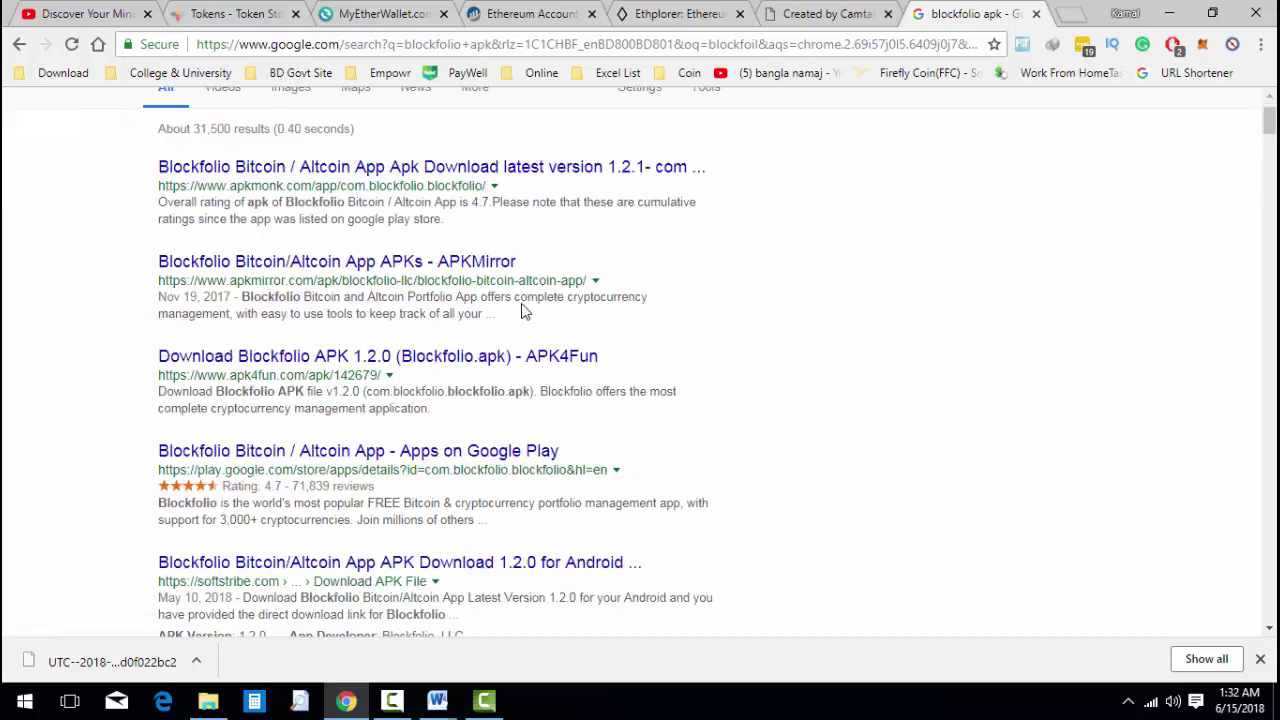